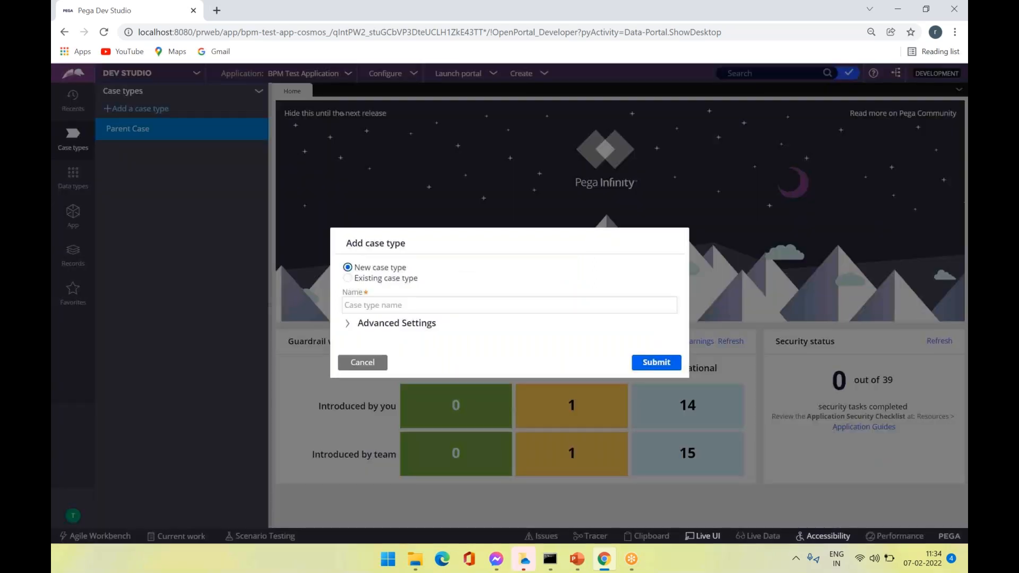
- Create a new case type named Child Case under Parent Case
click(357, 305)
text(Child Case)
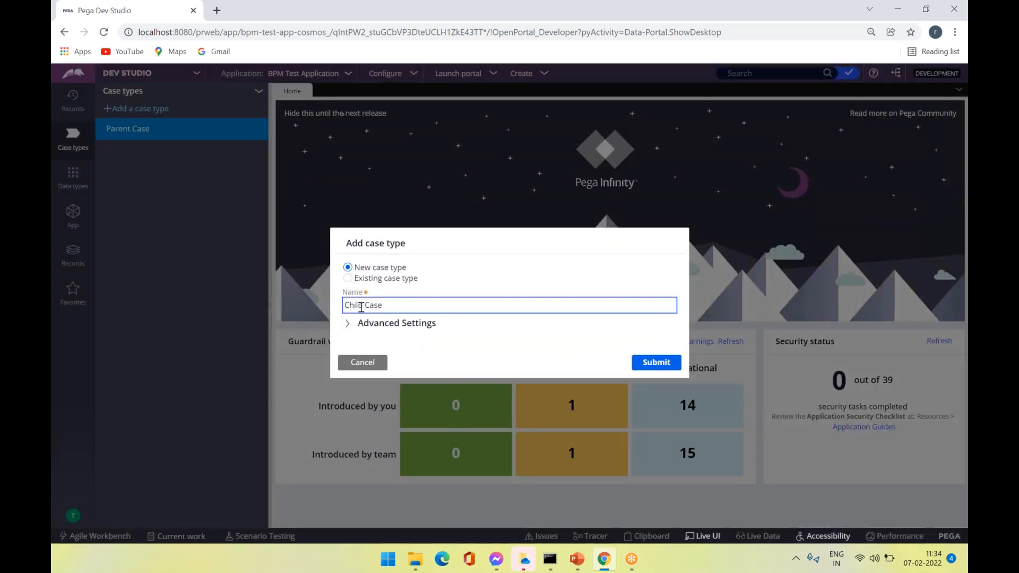
click(662, 367)
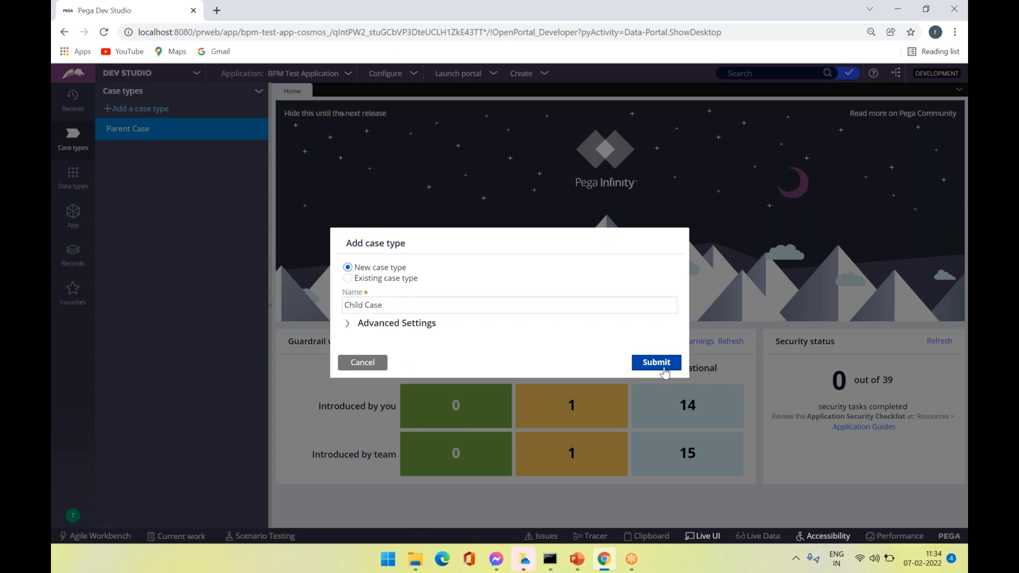
click(664, 371)
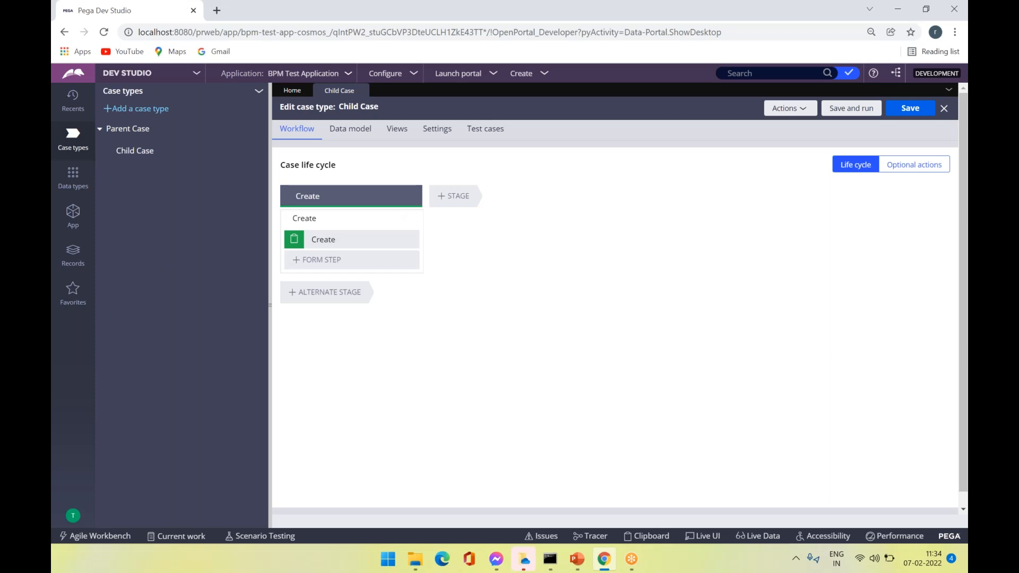
- Rename the form step in the Create stage to Add Child Case Details
click(342, 244)
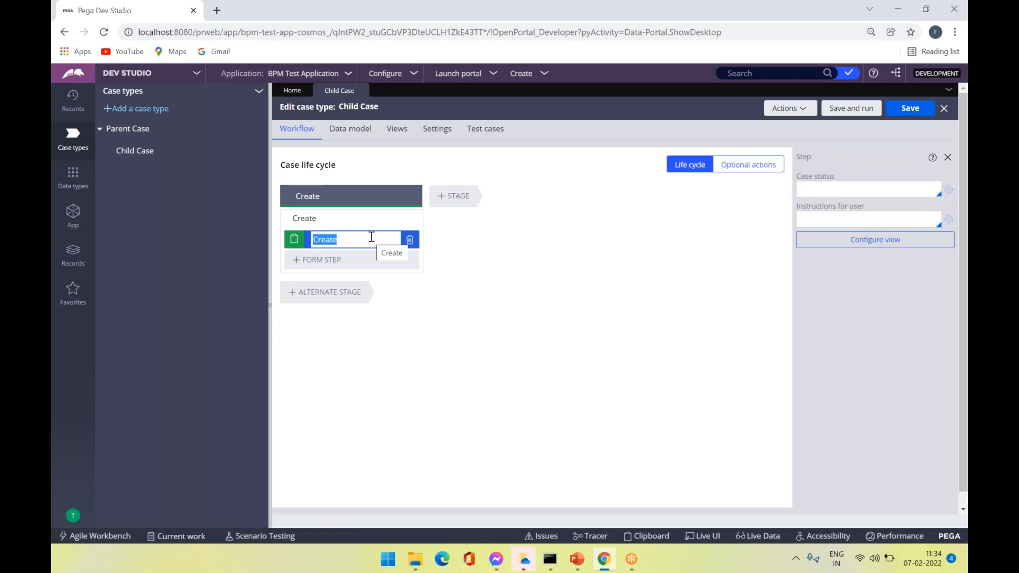
text(Ad)
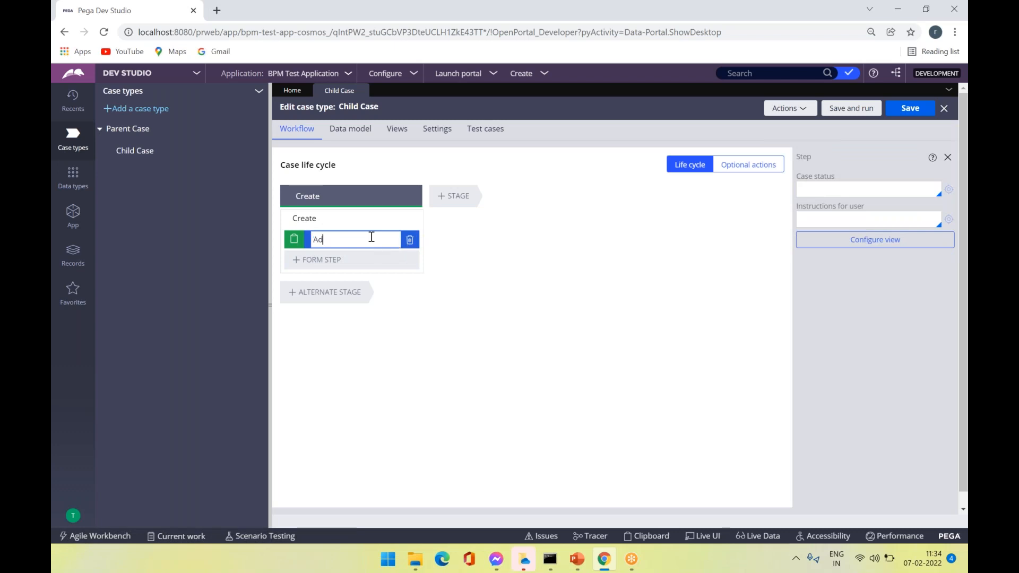
text(d Child Case Details)
- Add single-line text fields ChildDetail1 and ChildDetail2 to the view of the Add Child Case Details step
click(818, 243)
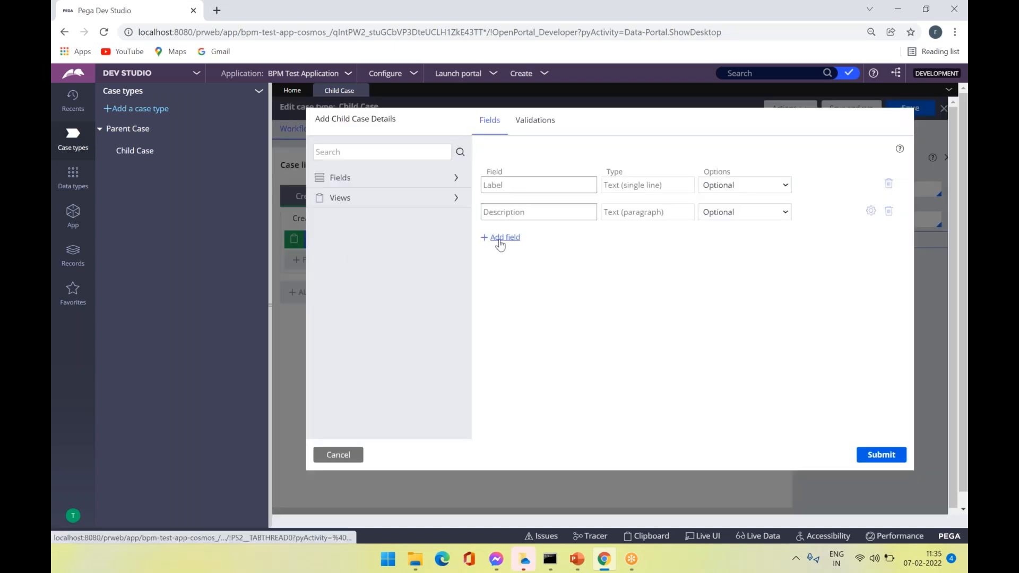
click(500, 238)
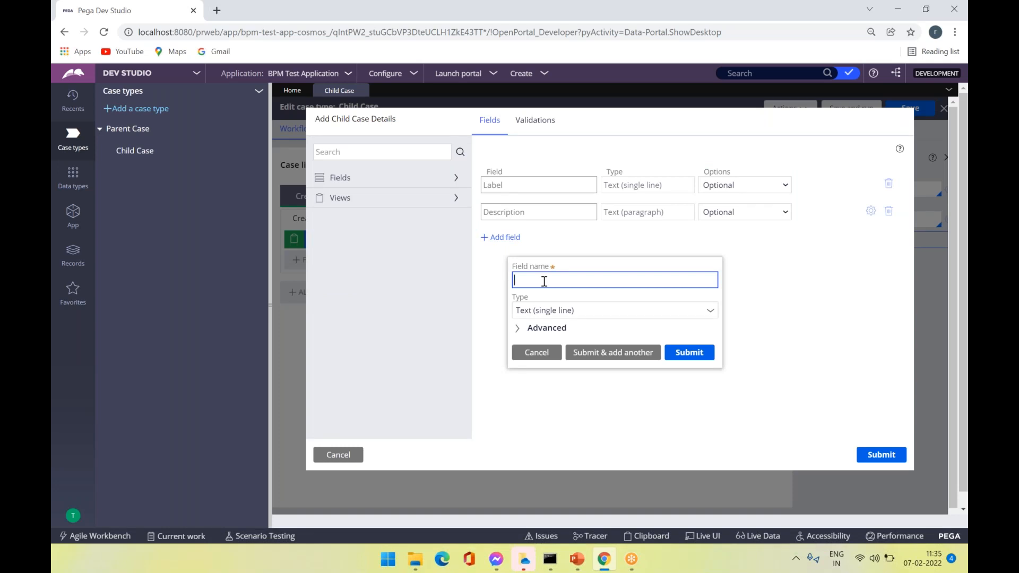
text(ChildDetail1)
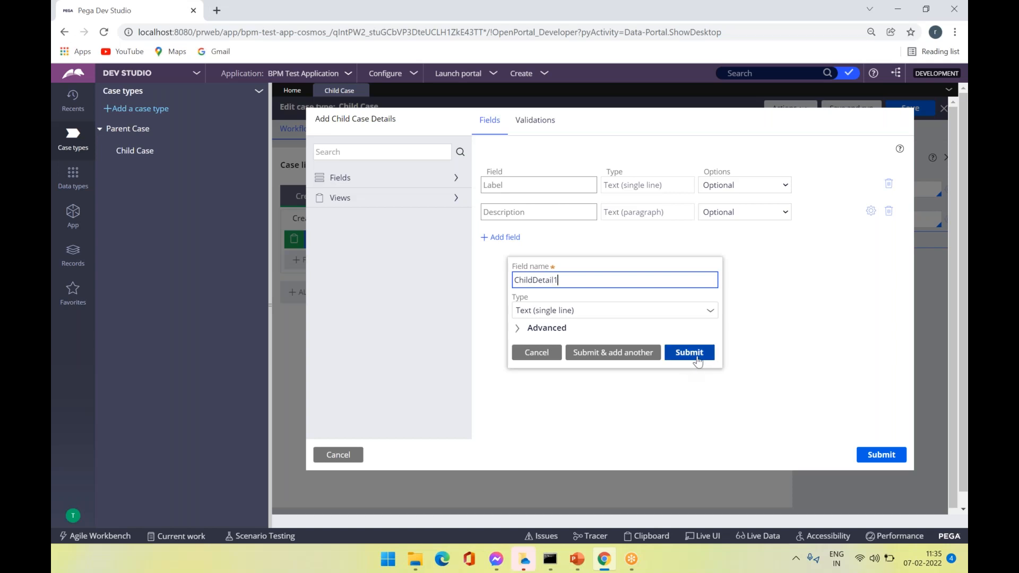
click(616, 354)
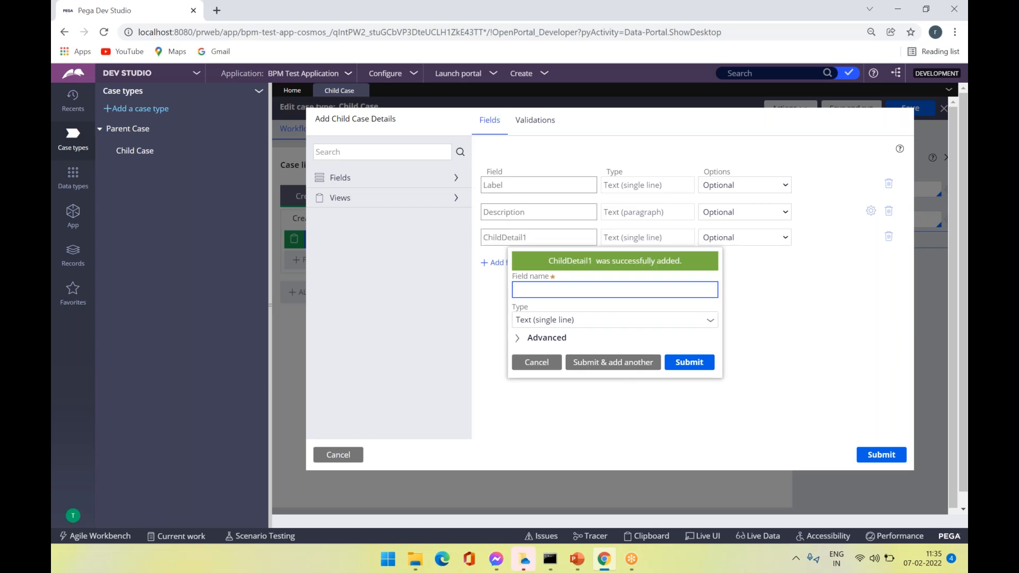
text(ChildDetail2)
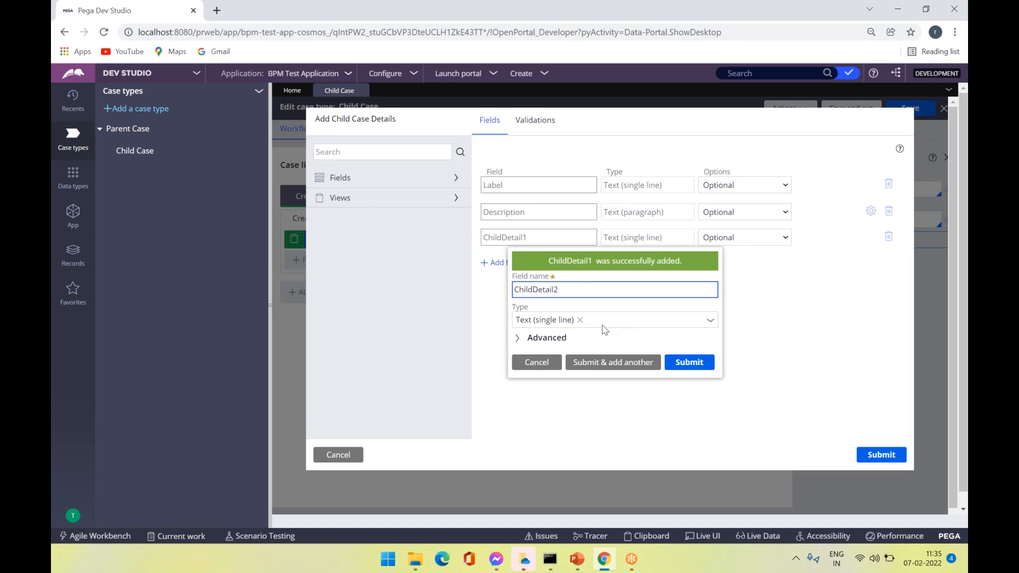
click(683, 367)
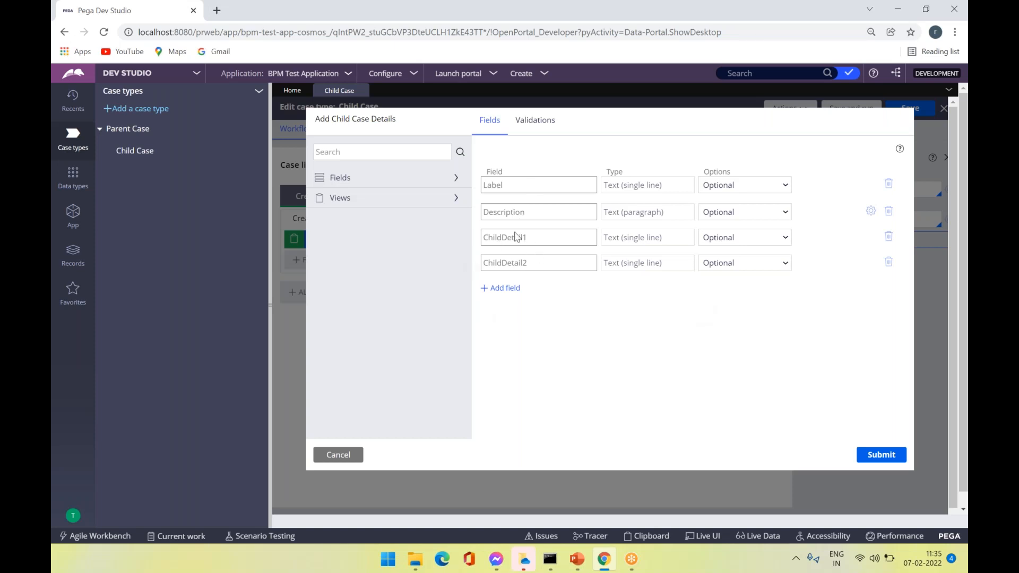
click(880, 457)
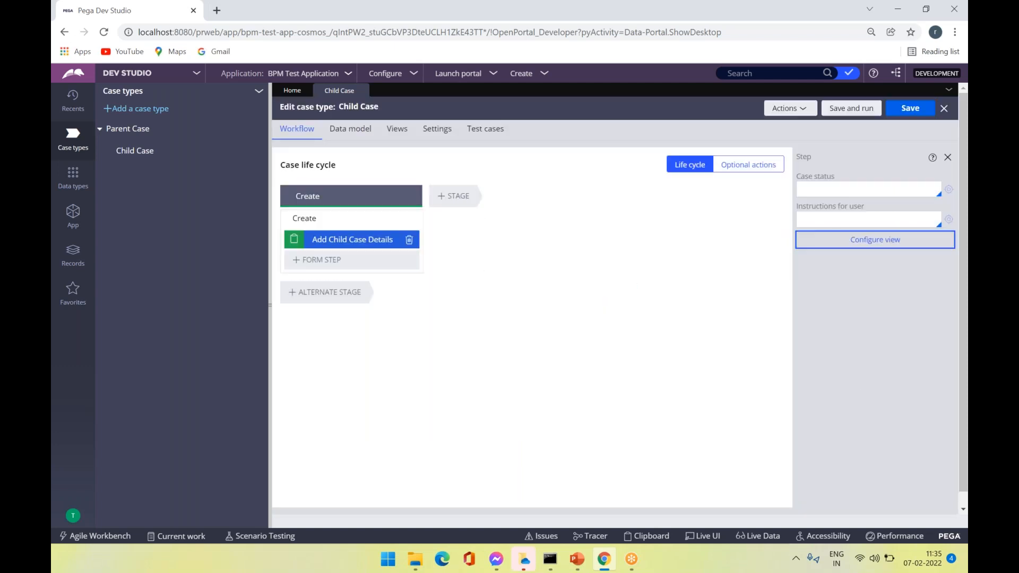
- Add a stage named Populate Data to Parent after the Create stage
click(455, 199)
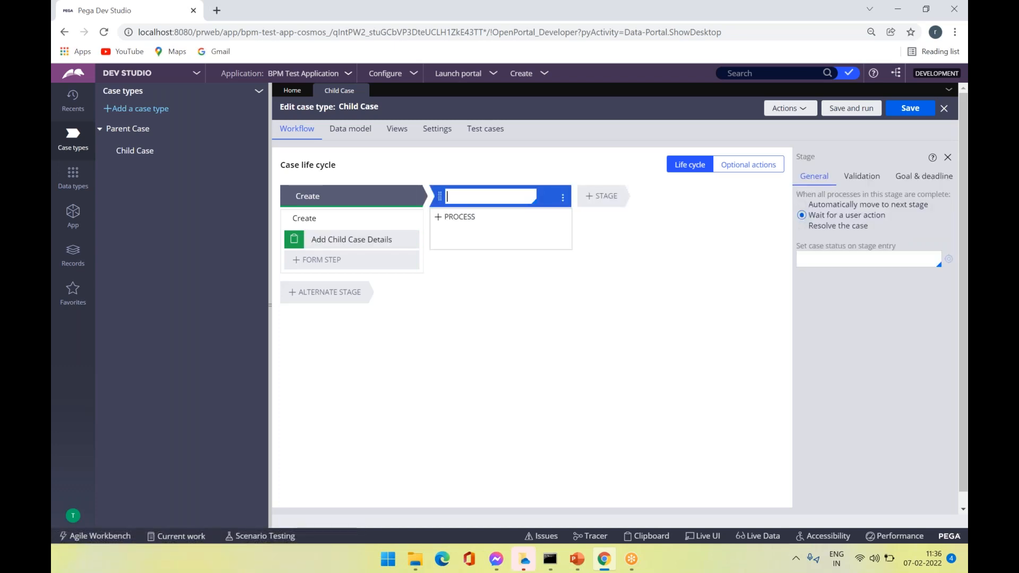
text(Populate Data to Parent)
mouse_move(473, 248)
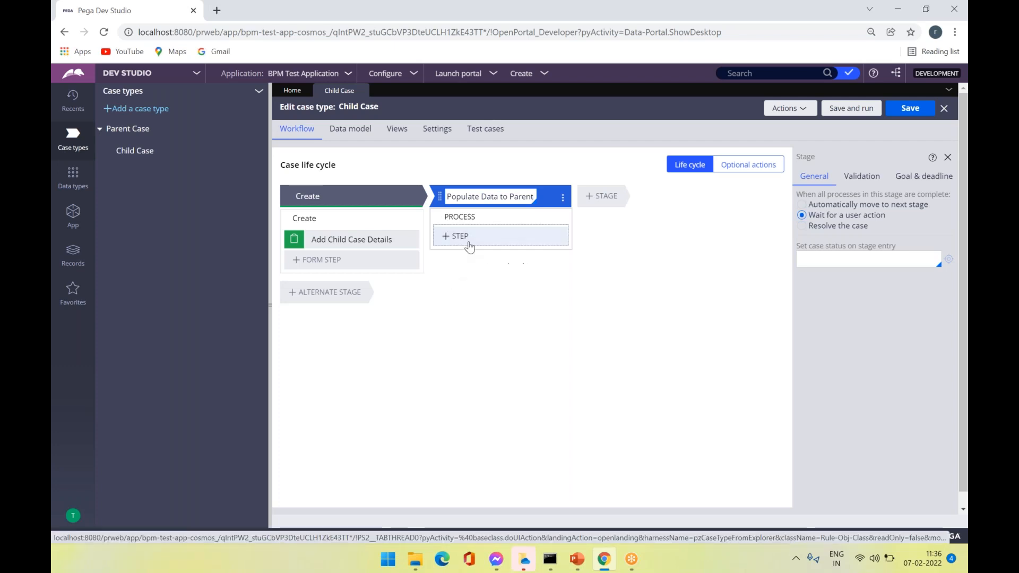
key(ctrl+a)
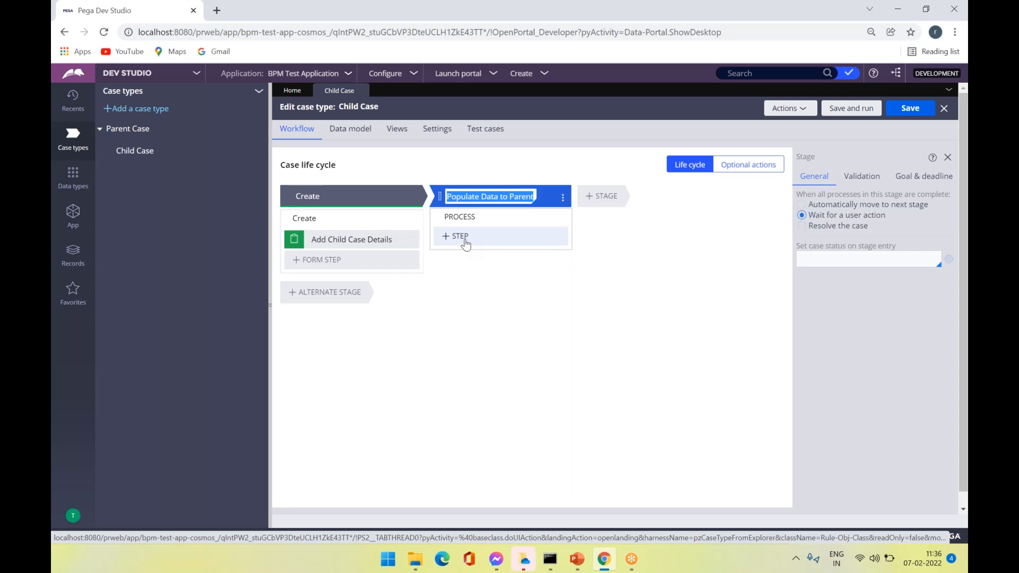
- Add an Update a case automation step to the Populate Data to Parent stage
click(465, 243)
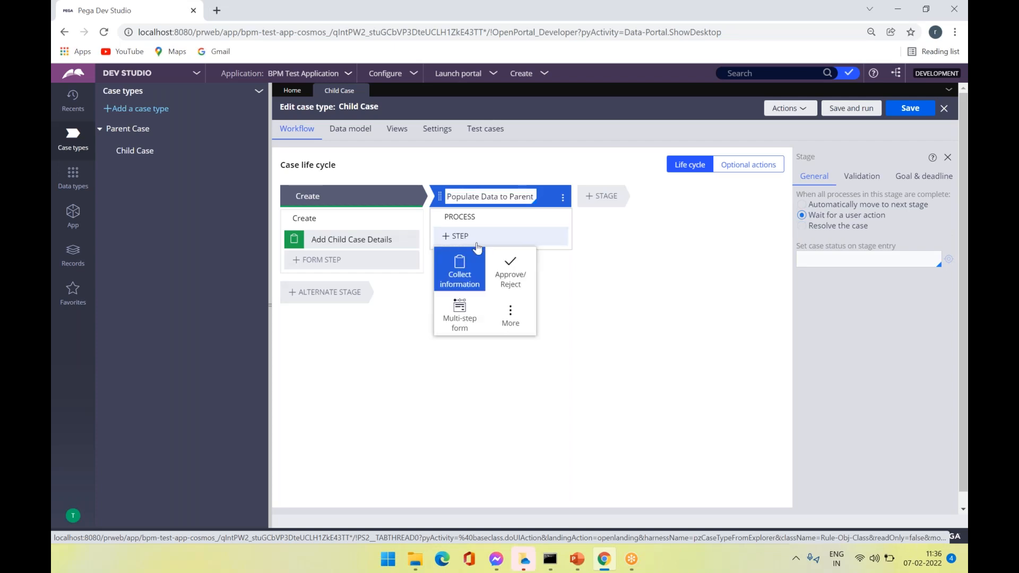
click(512, 311)
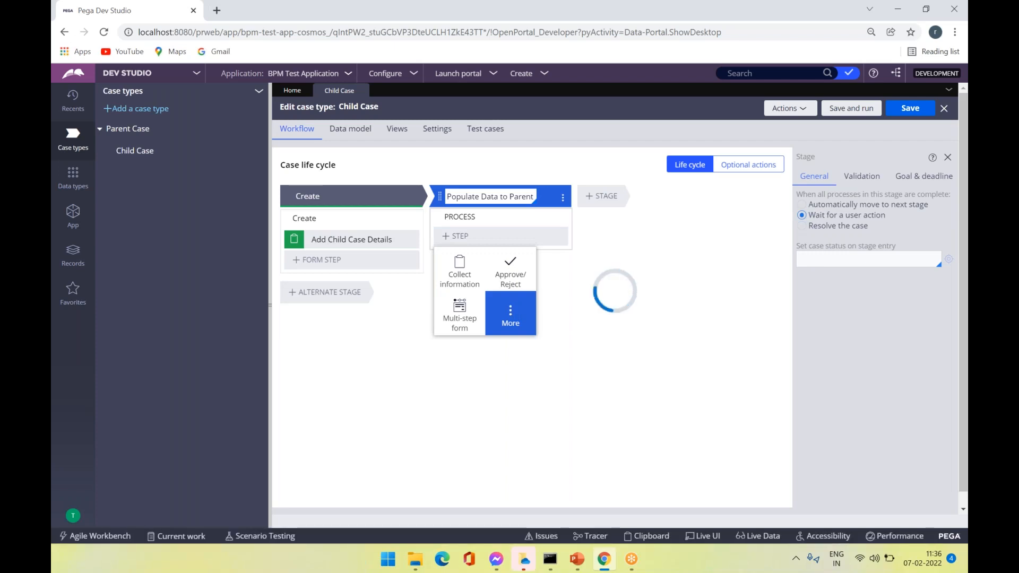
click(486, 263)
click(584, 336)
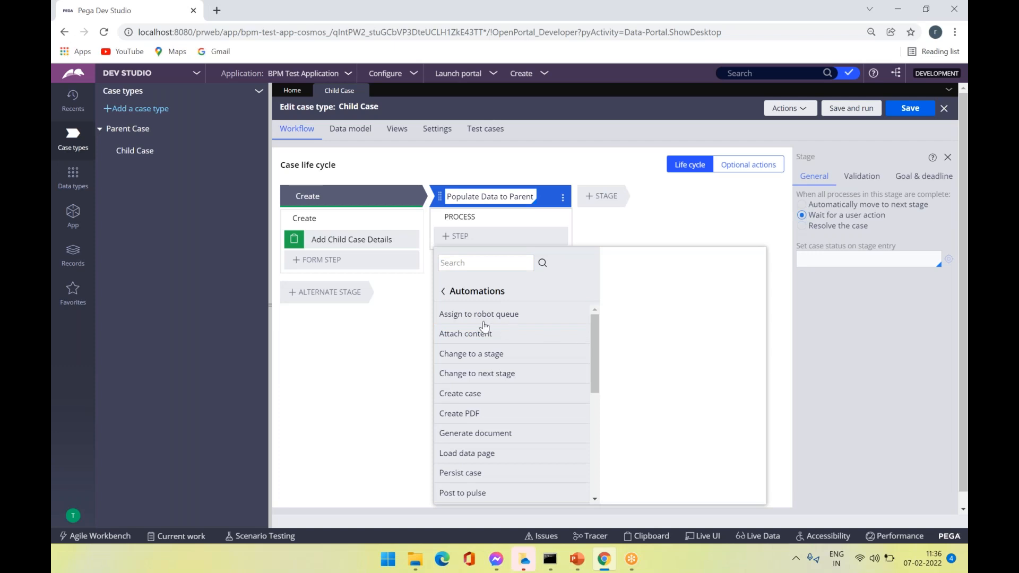
drag(616, 441, 607, 494)
click(593, 366)
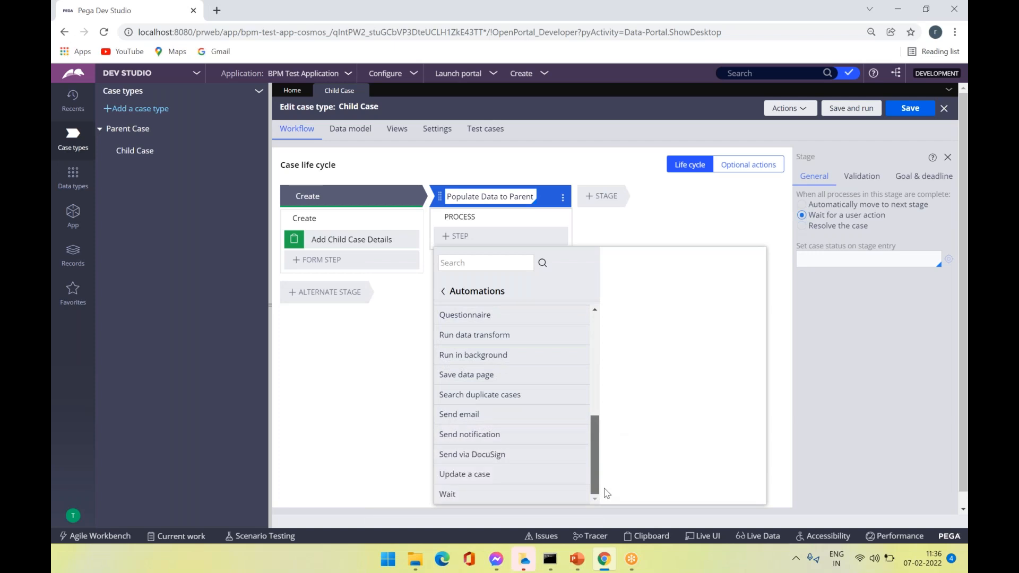
mouse_move(483, 480)
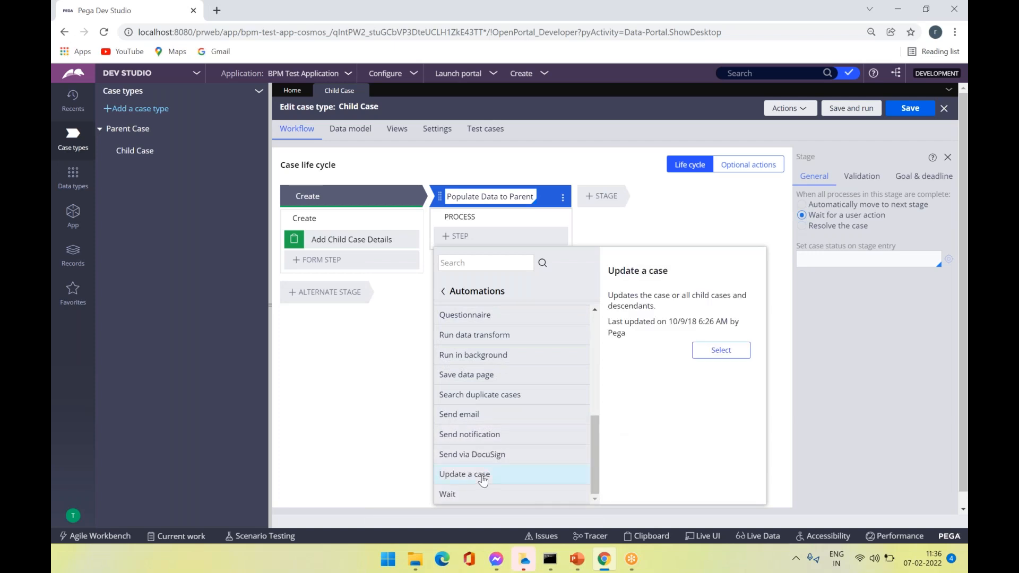
click(721, 351)
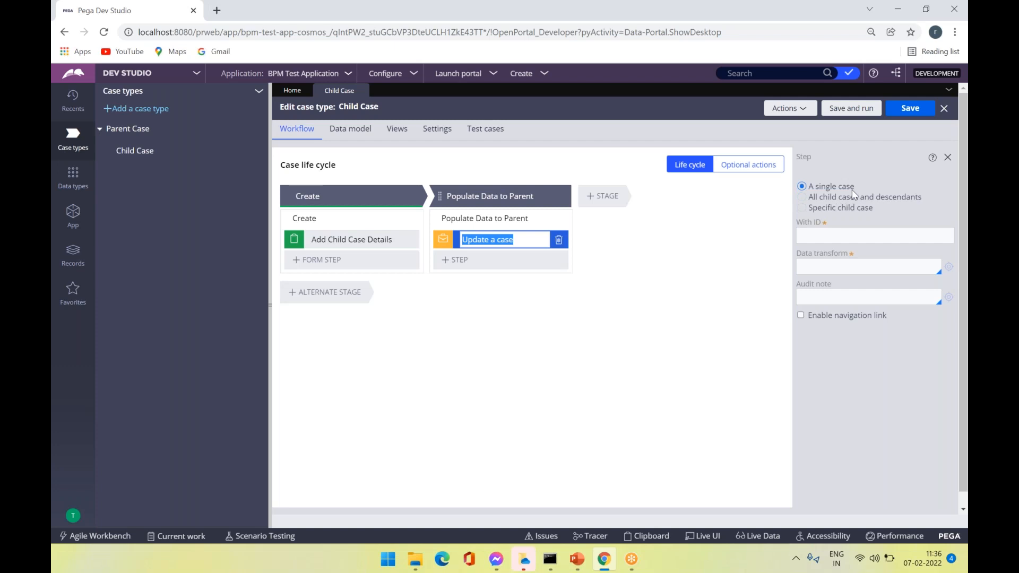
click(802, 208)
click(825, 226)
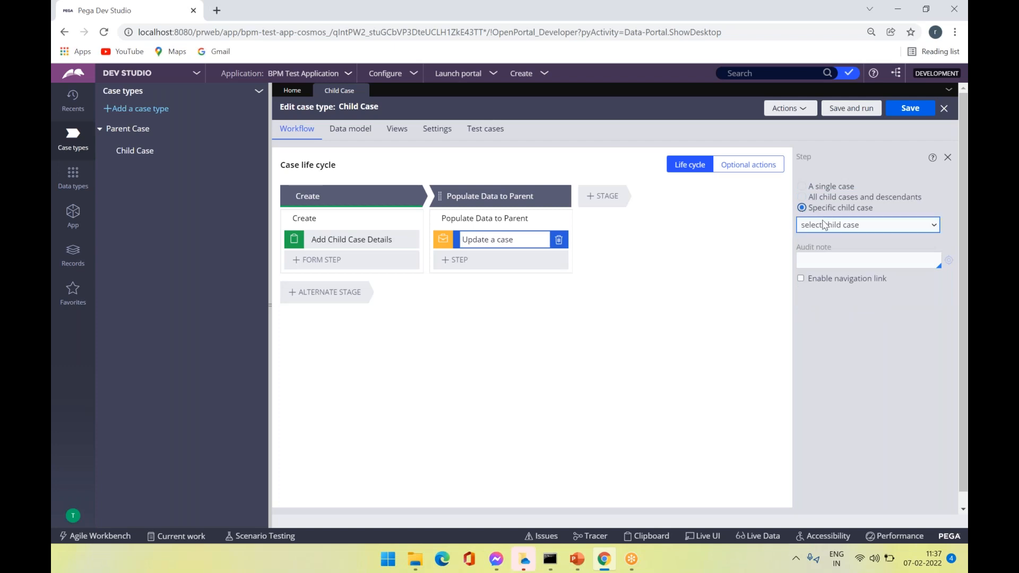
click(824, 225)
click(833, 231)
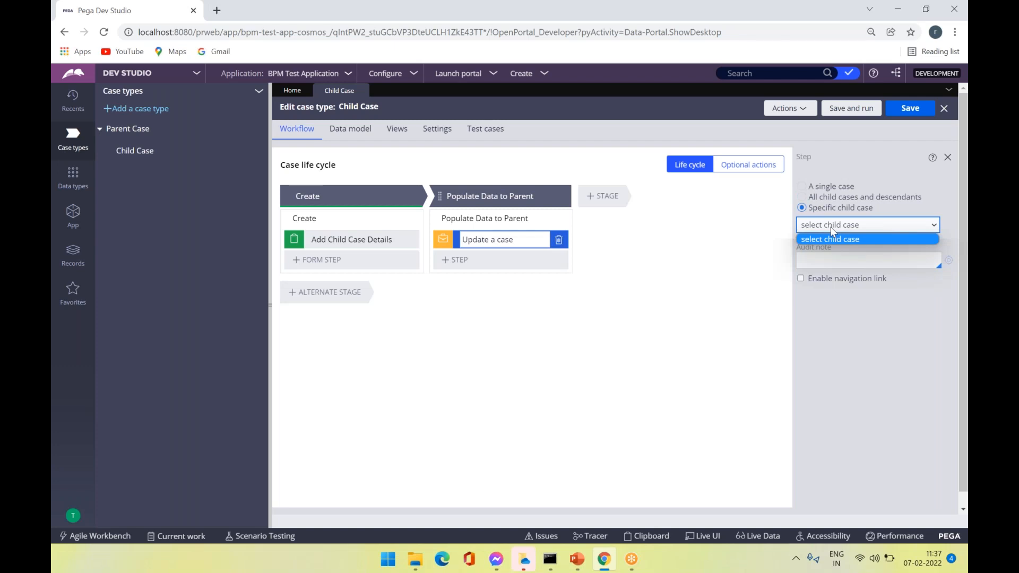
click(802, 187)
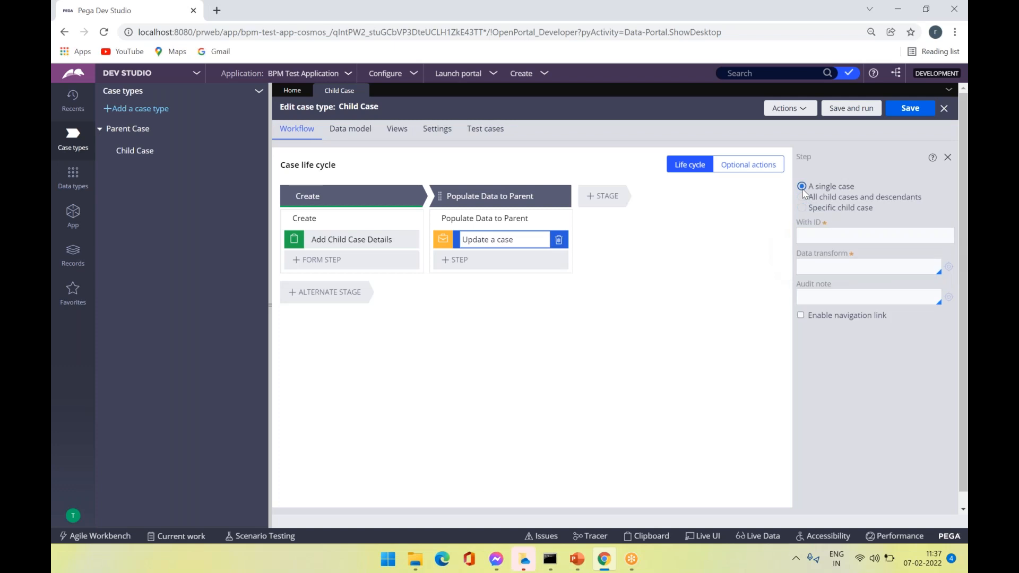
- Configure the Update a case step with ID Param.CoverInsKey and data transform SetDetailsToParent
click(815, 238)
text(Par)
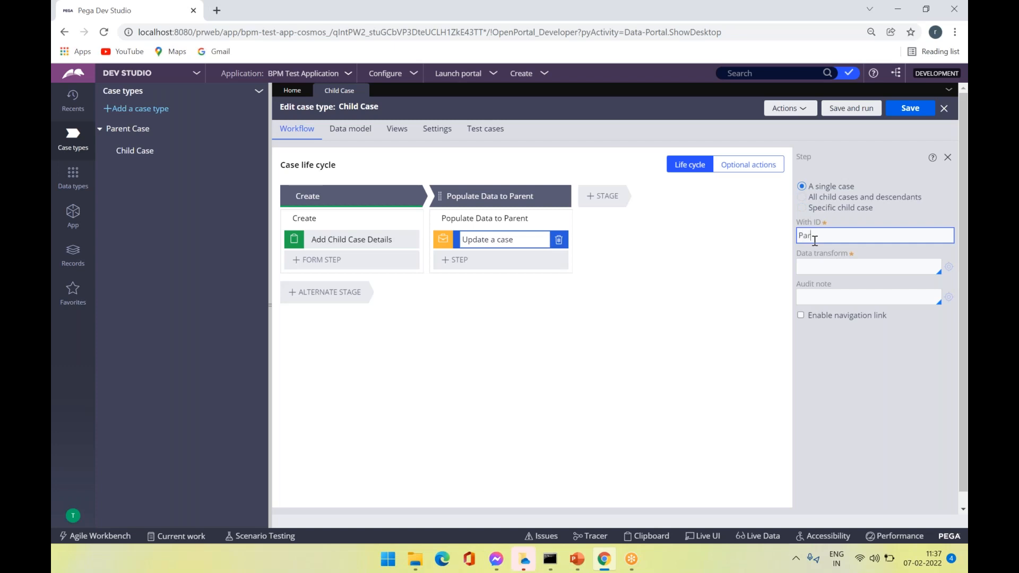
text(am.CoverInsKey)
click(839, 267)
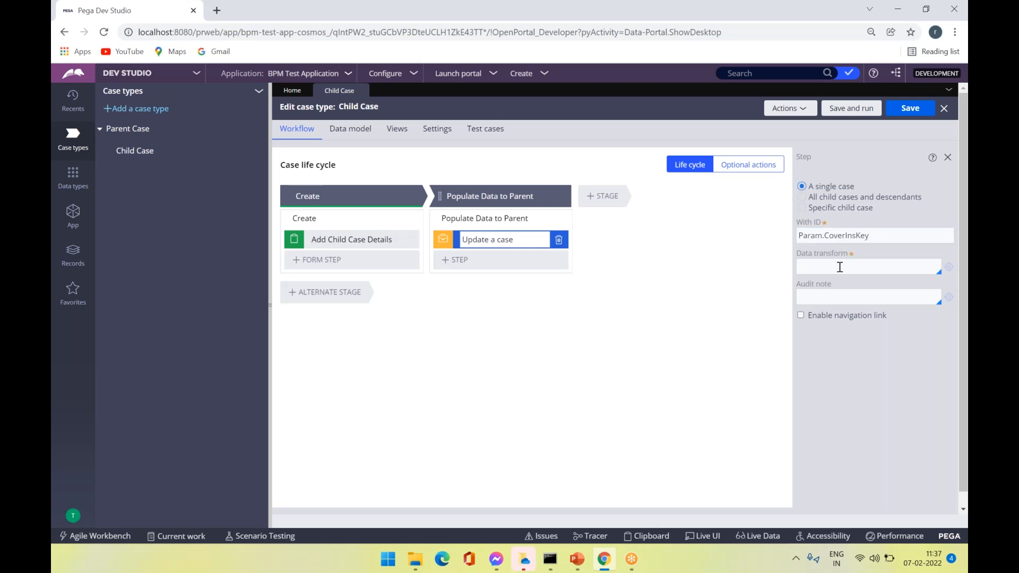
click(840, 267)
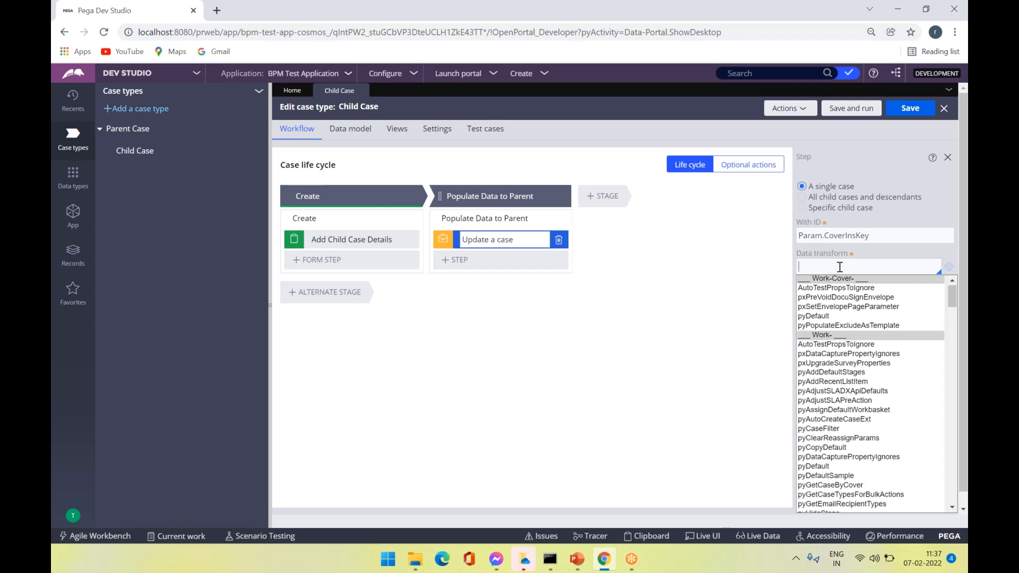
text(SetDetailsToParent)
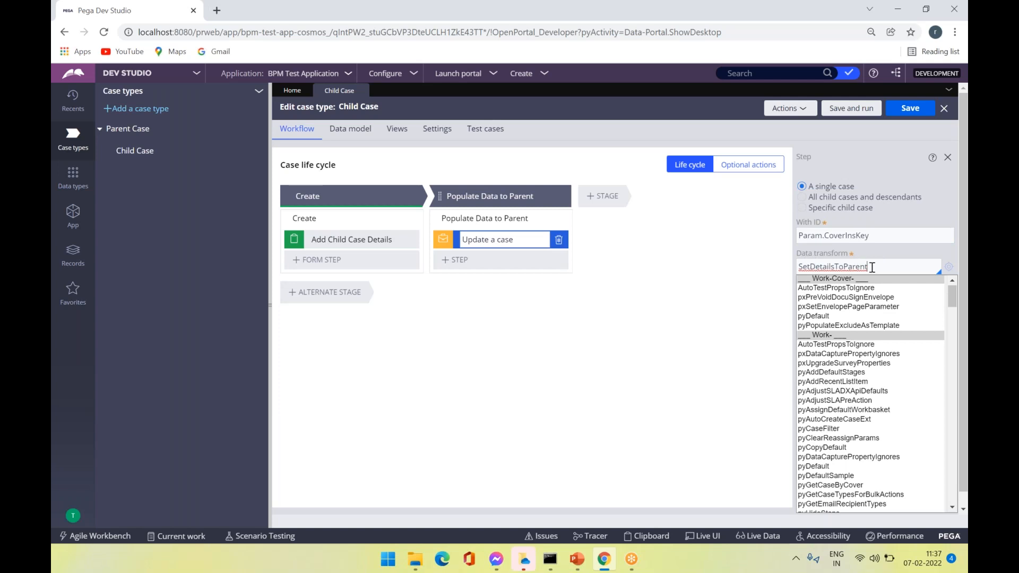
- Create and open the SetDetailsToParent data transform in class ORM54G-BPMTestA-Work, ruleset BPMTestA version 01-01-01
click(948, 267)
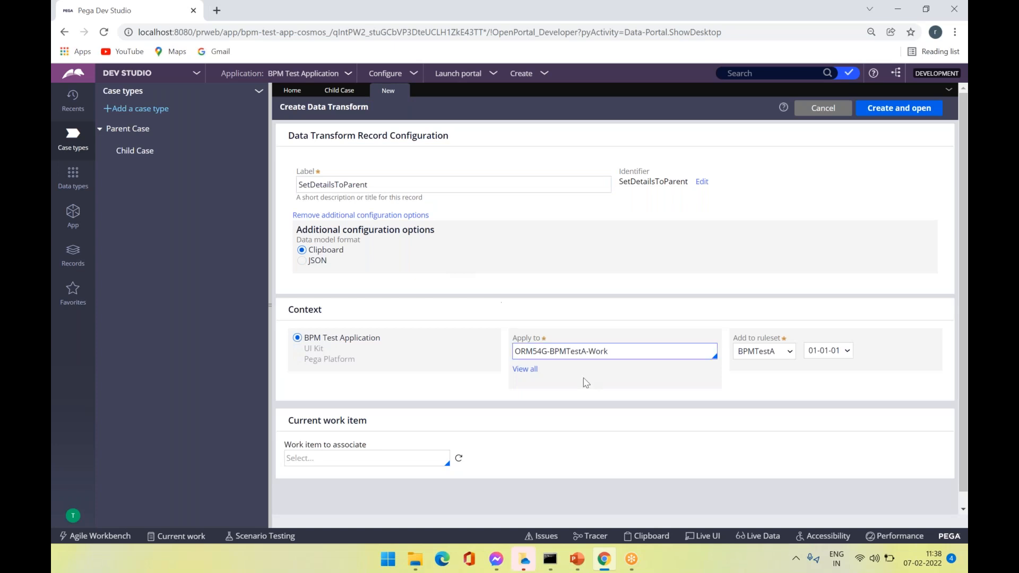
drag(620, 352, 549, 354)
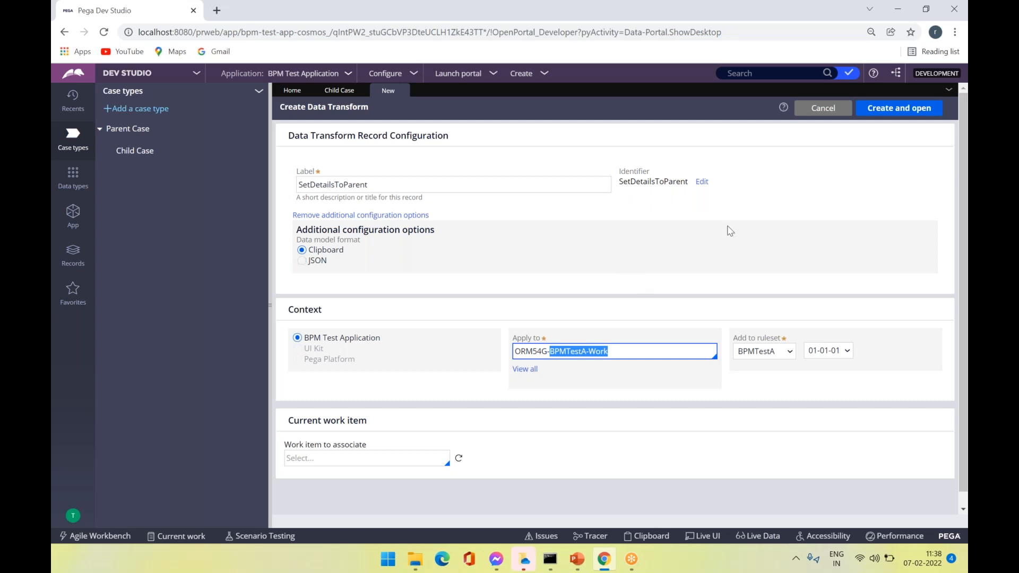
click(901, 115)
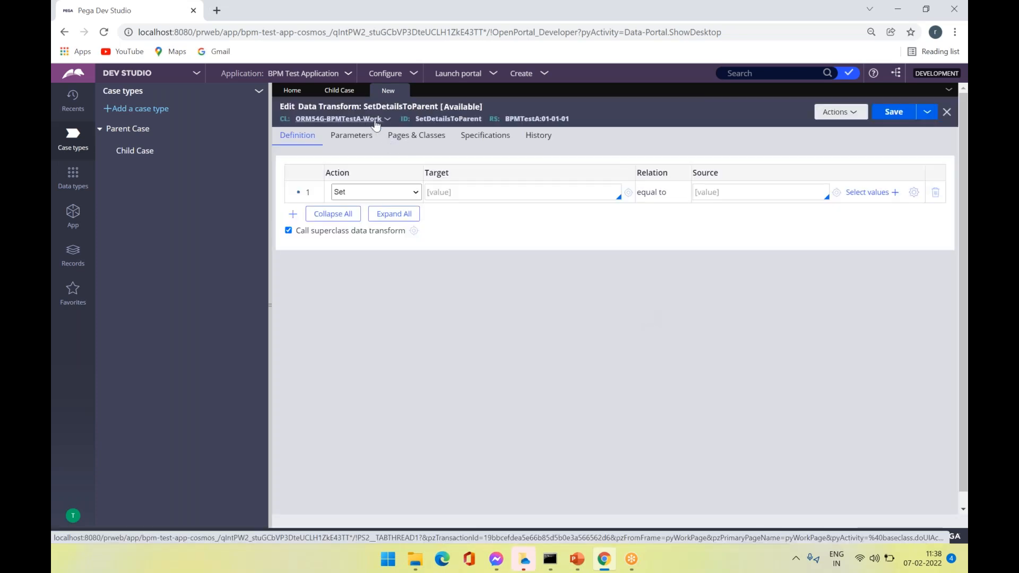
- Review the stages and steps of the Child Case life cycle, then return to the SetDetailsToParent data transform
click(442, 196)
click(344, 94)
click(315, 198)
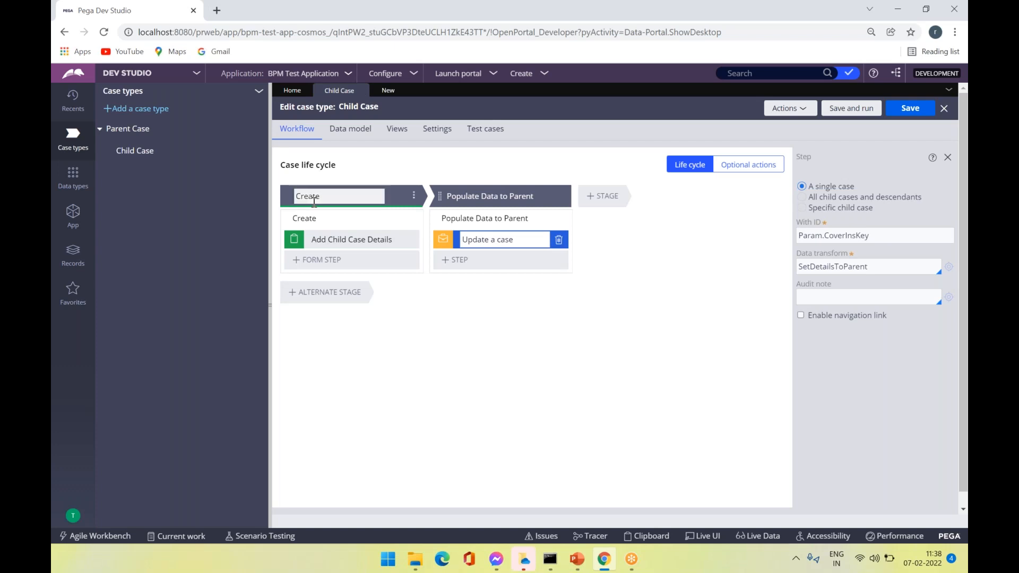
click(507, 214)
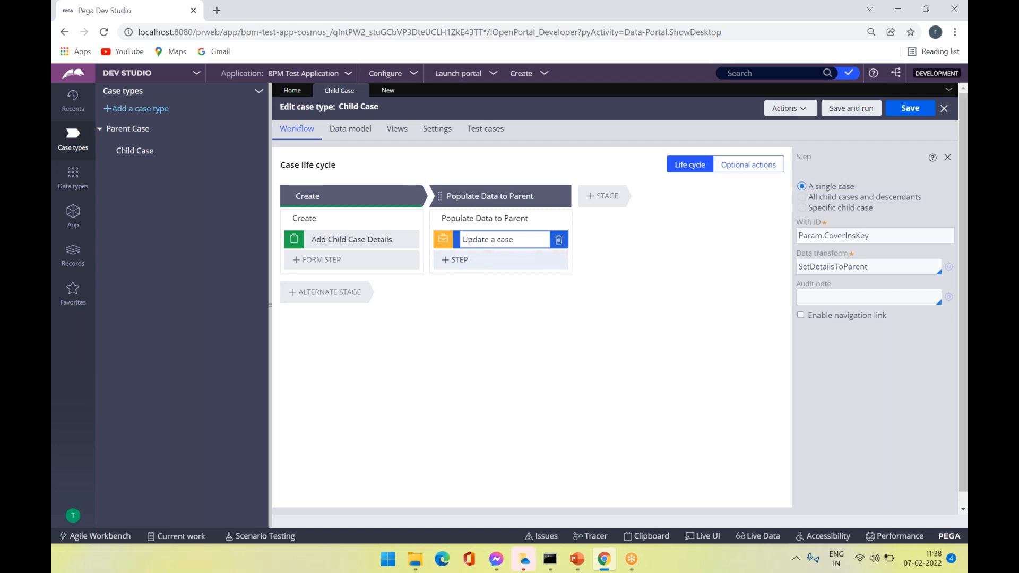
mouse_move(351, 224)
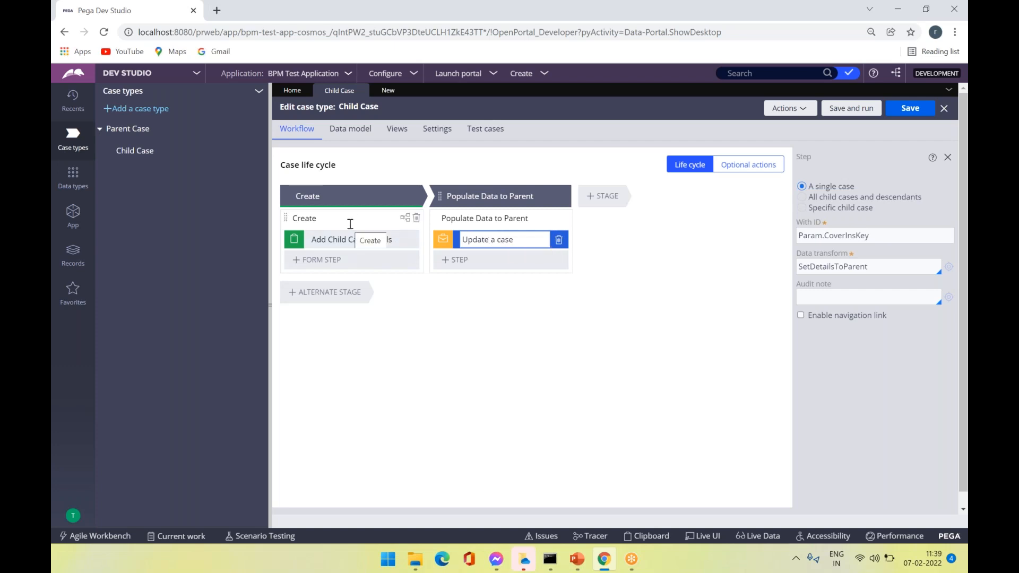
click(386, 96)
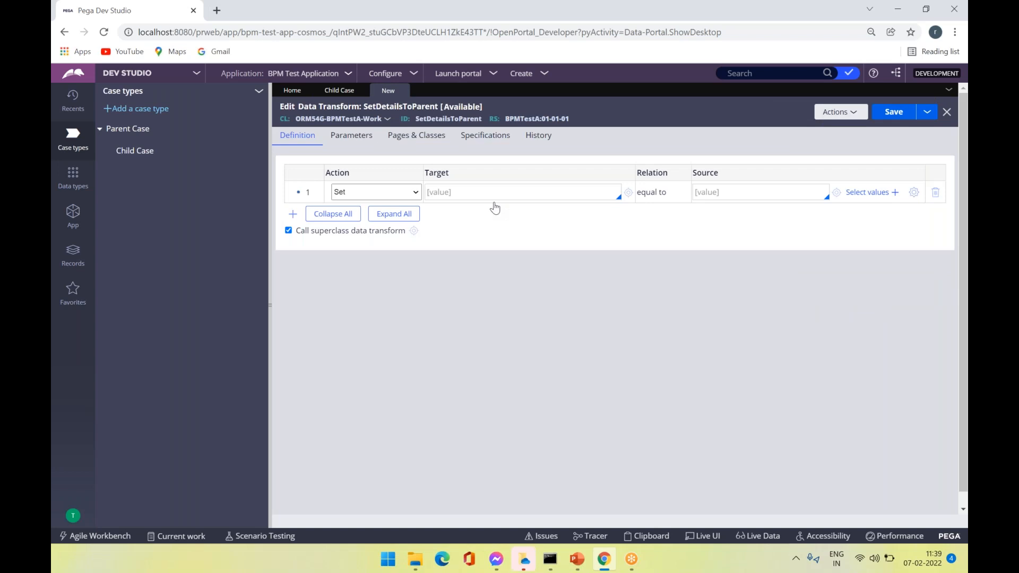
- Review the settings of the Update a case step in the Child Case life cycle, then return to the SetDetailsToParent data transform
click(330, 95)
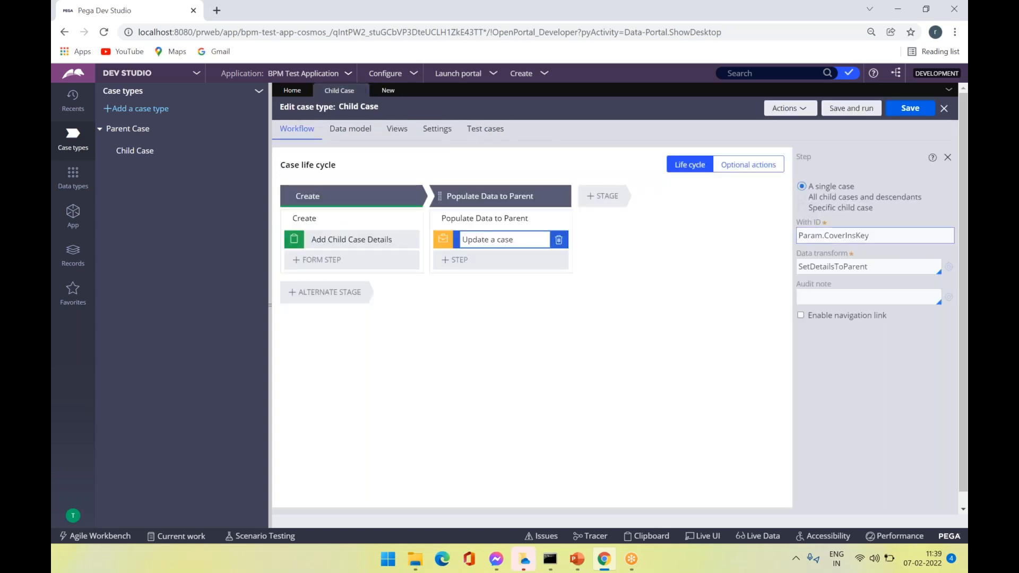
click(880, 231)
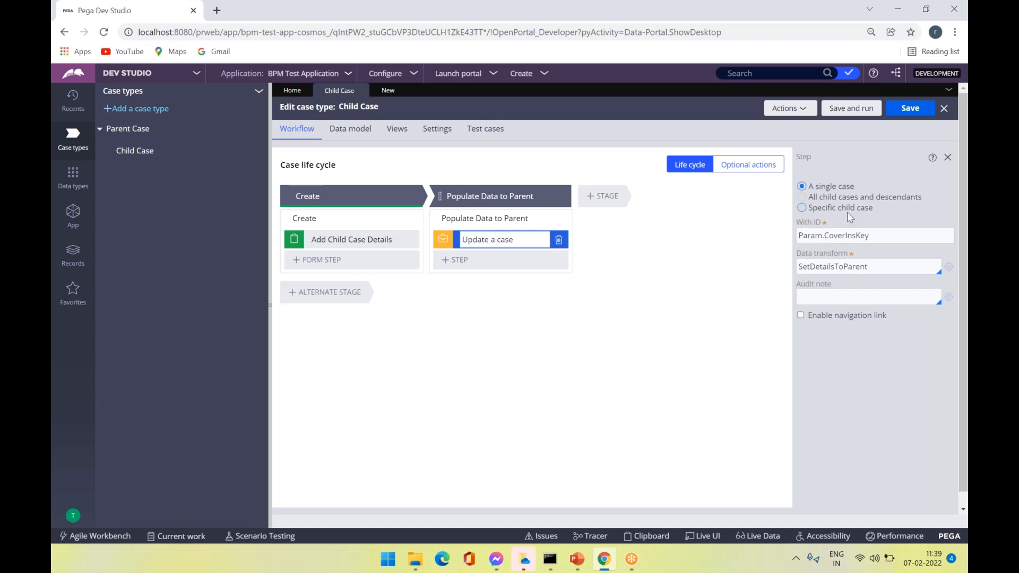
click(387, 96)
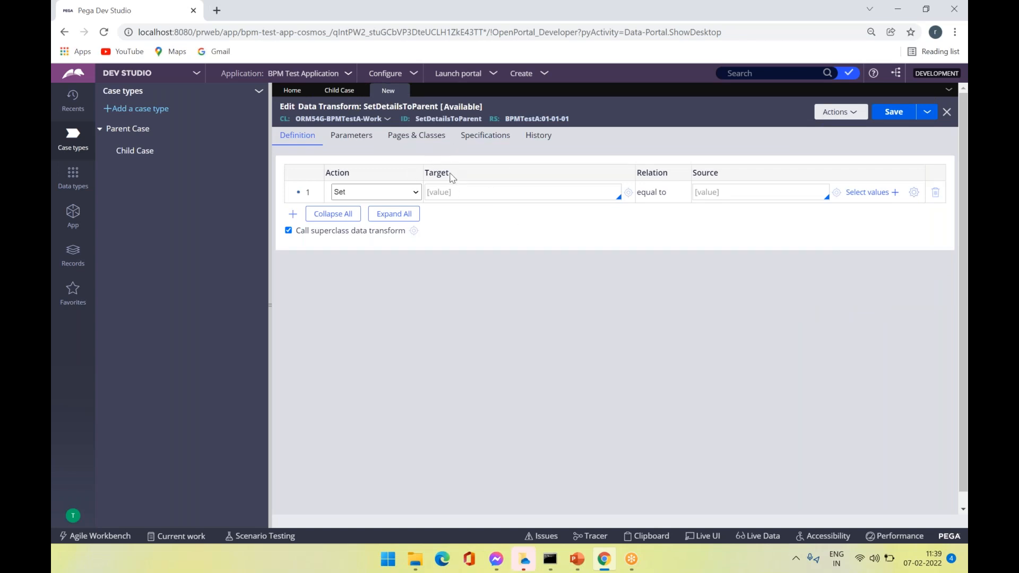
- Begin the first row's source with "pyWorkPage." and declare pyWorkPage as a page name in the data transform
click(725, 191)
text(pyWorkPage.)
double_click(723, 190)
key(ctrl+c)
click(417, 135)
click(328, 186)
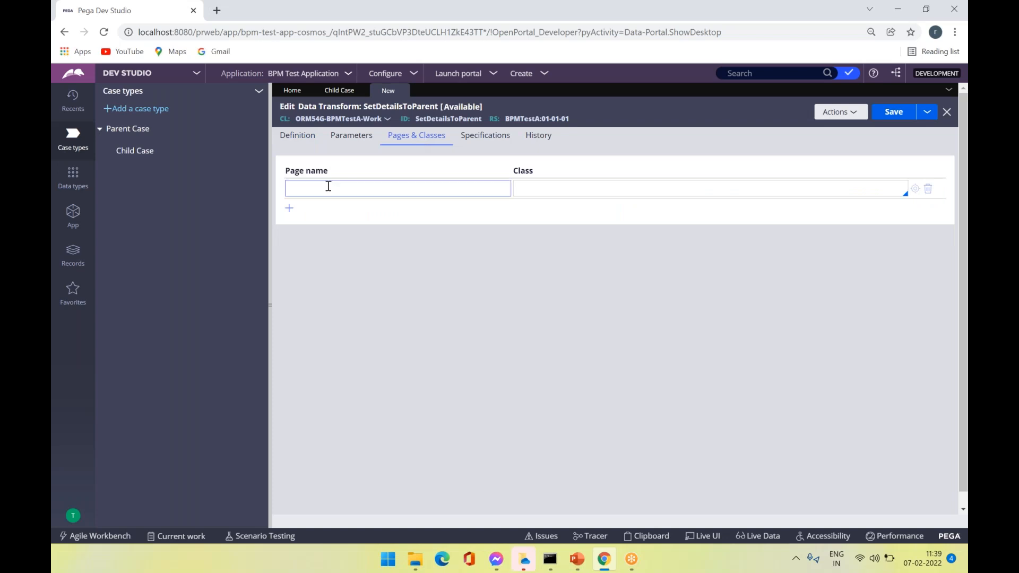
key(ctrl+v)
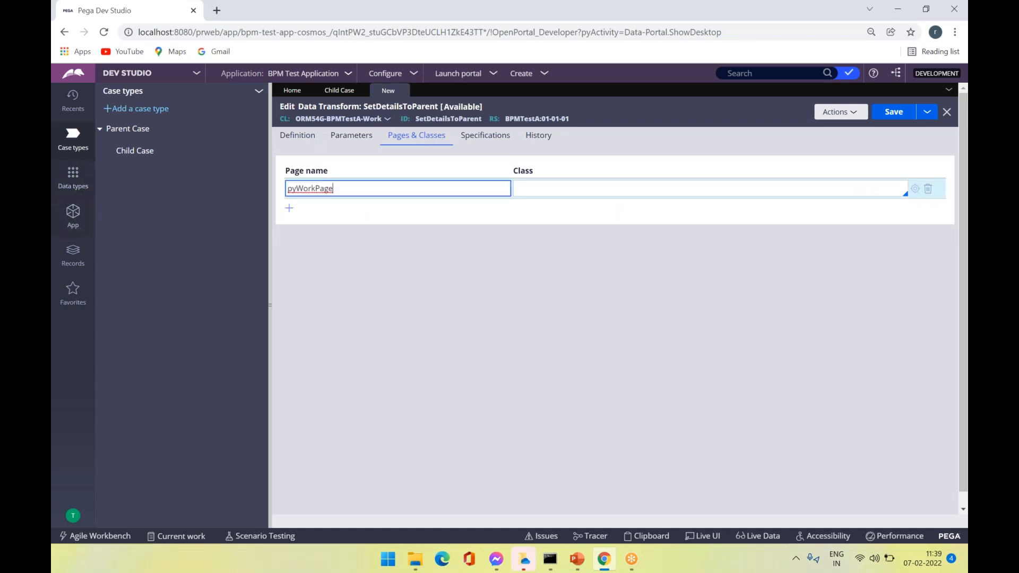
- Set the class of the pyWorkPage page to ORM54G-BPMTestA-Work-ChildCase, reusing the work class name from the application's class list
click(77, 226)
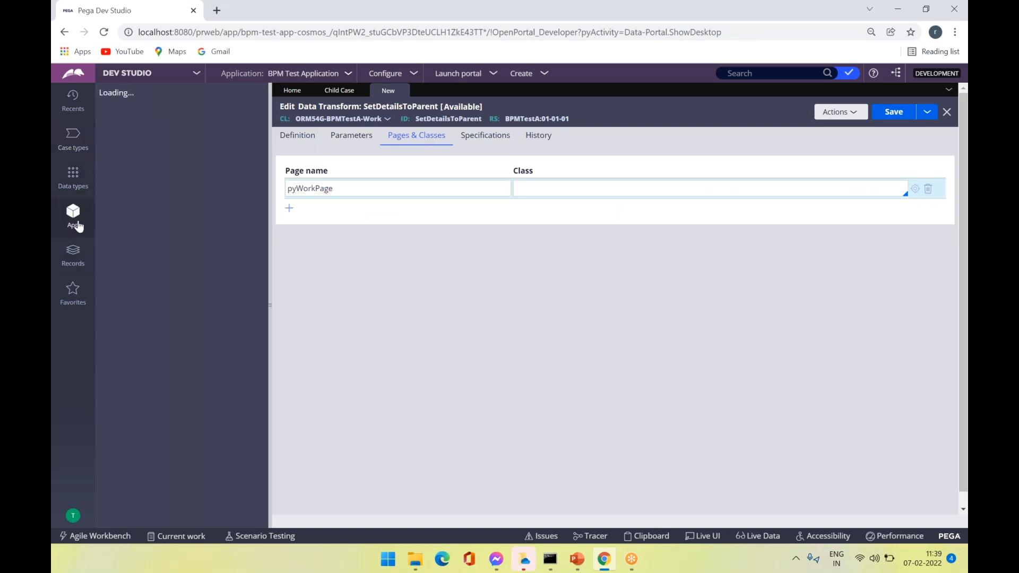
click(228, 134)
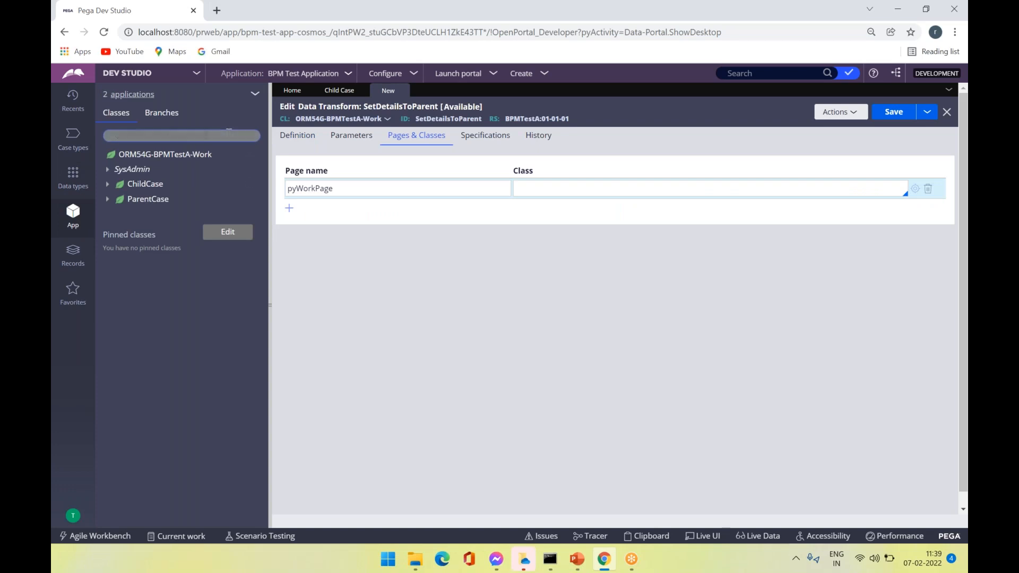
triple_click(229, 134)
key(ctrl+c)
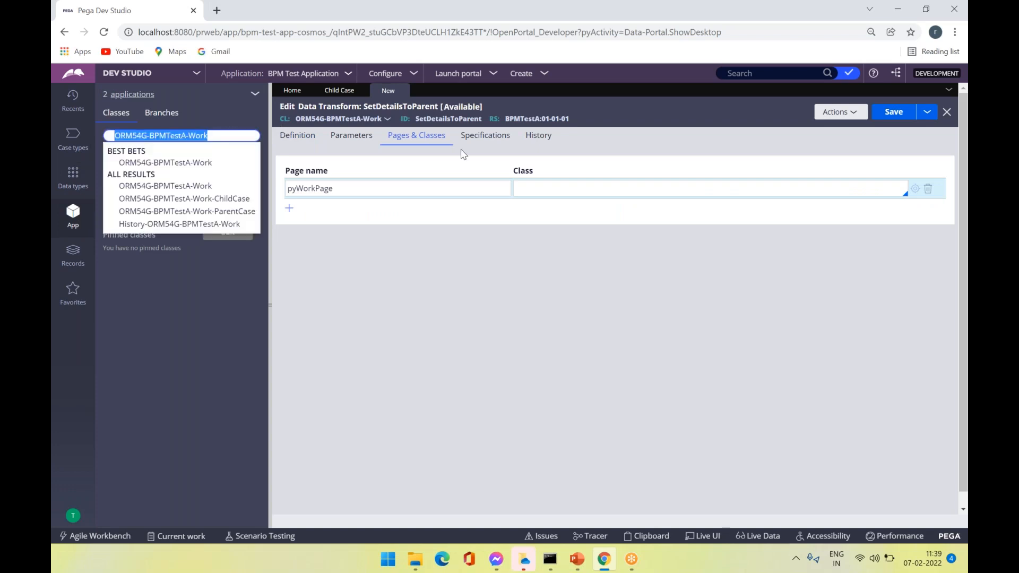
click(535, 193)
key(ctrl+v)
text(-ChildCase)
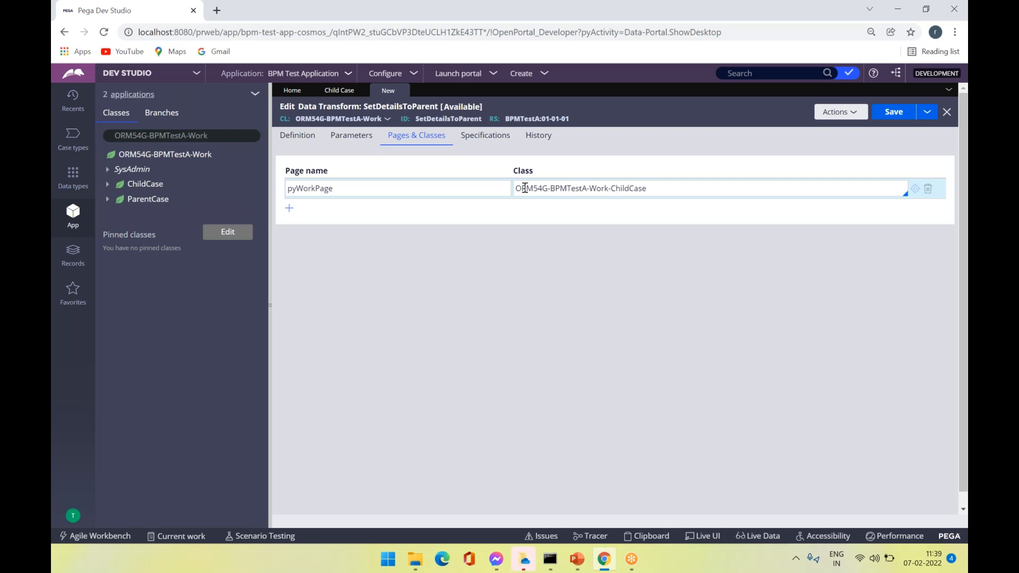
click(311, 193)
double_click(311, 192)
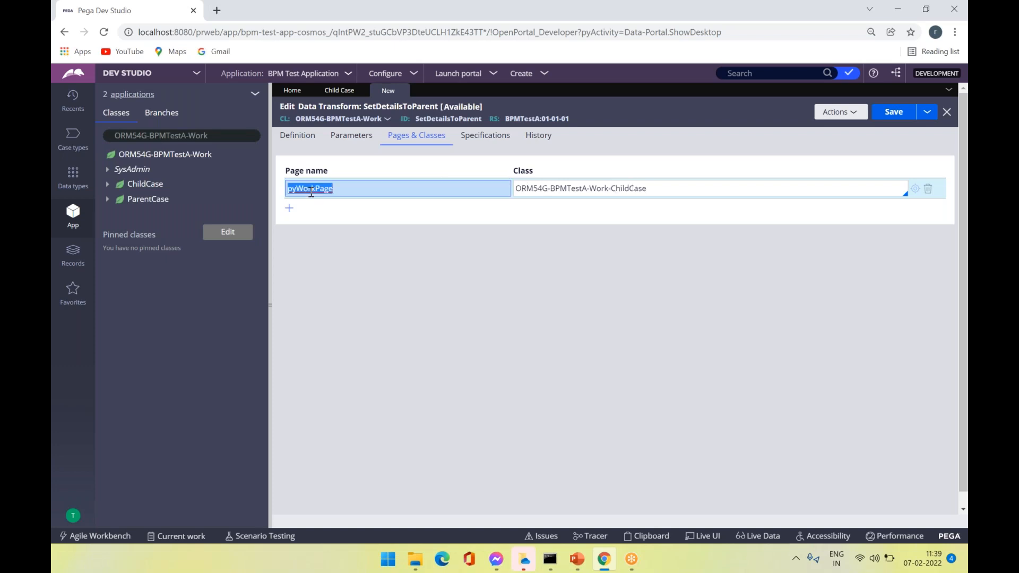
- Complete the first row's source in the data transform definition as pyWorkPage.ChildDetail1
click(294, 142)
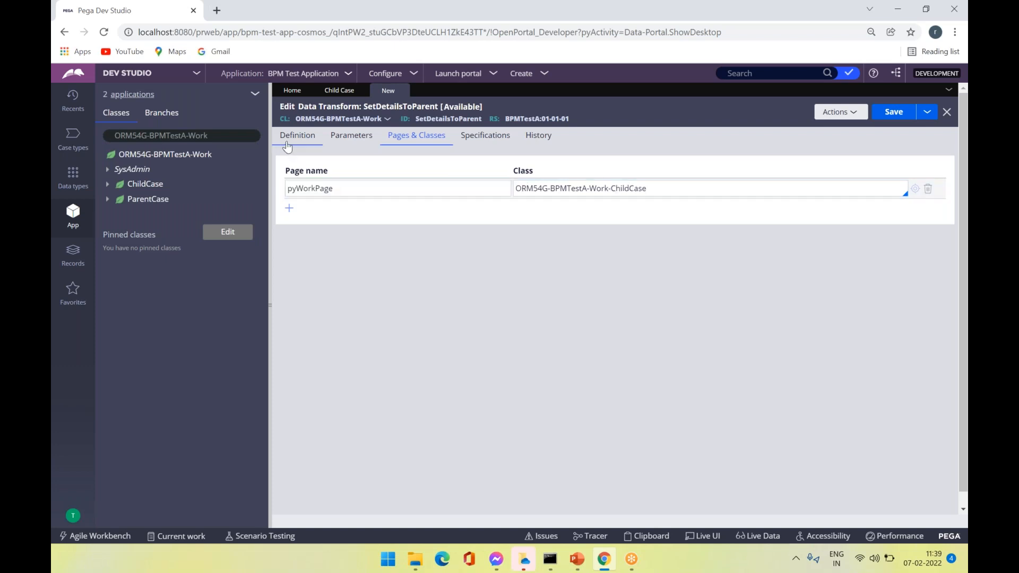
click(761, 197)
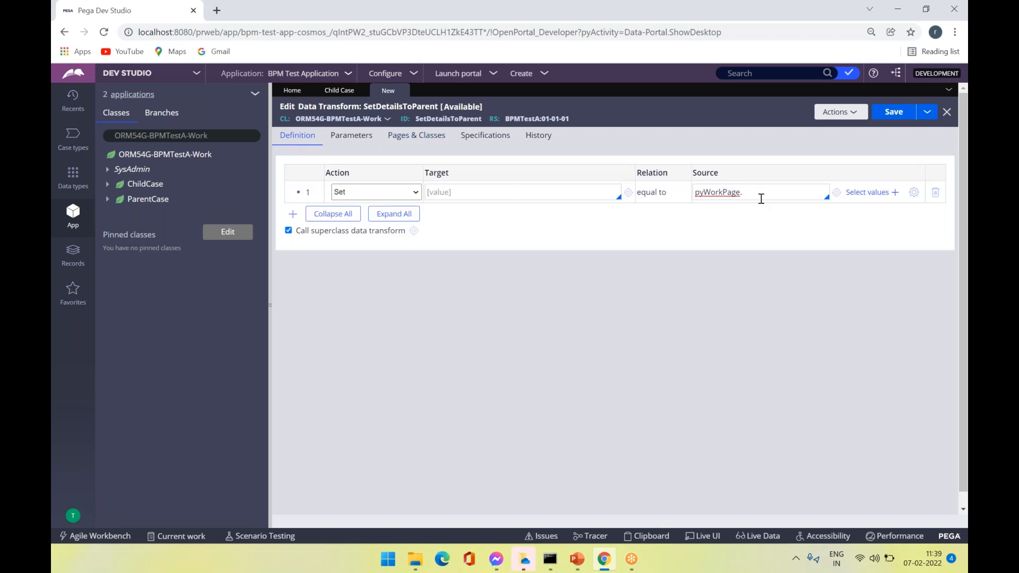
click(714, 213)
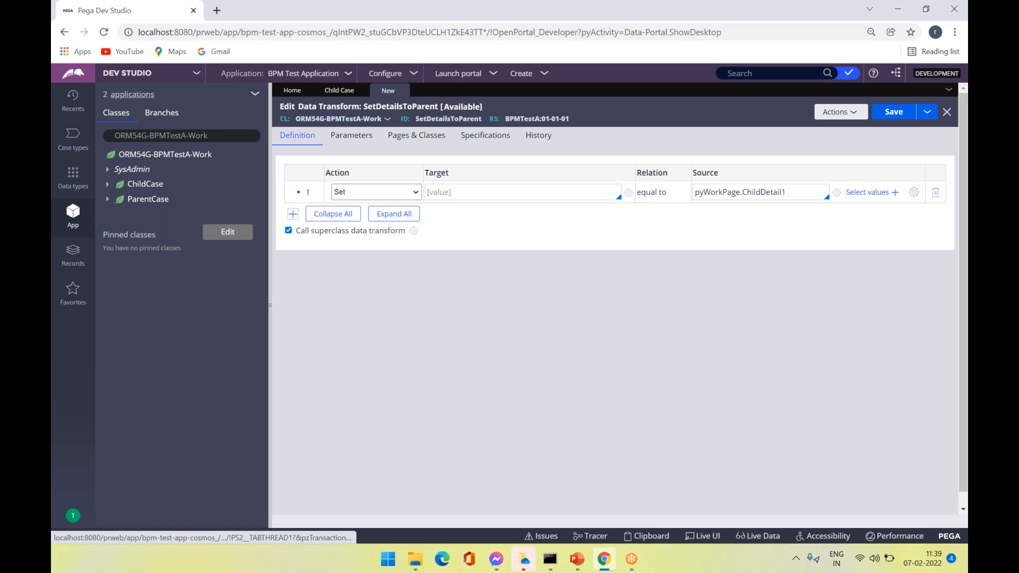
- Add a second Set row to the data transform with the source pyWorkPage.ChildDetail2
click(293, 214)
click(744, 217)
text(pyWorkPage)
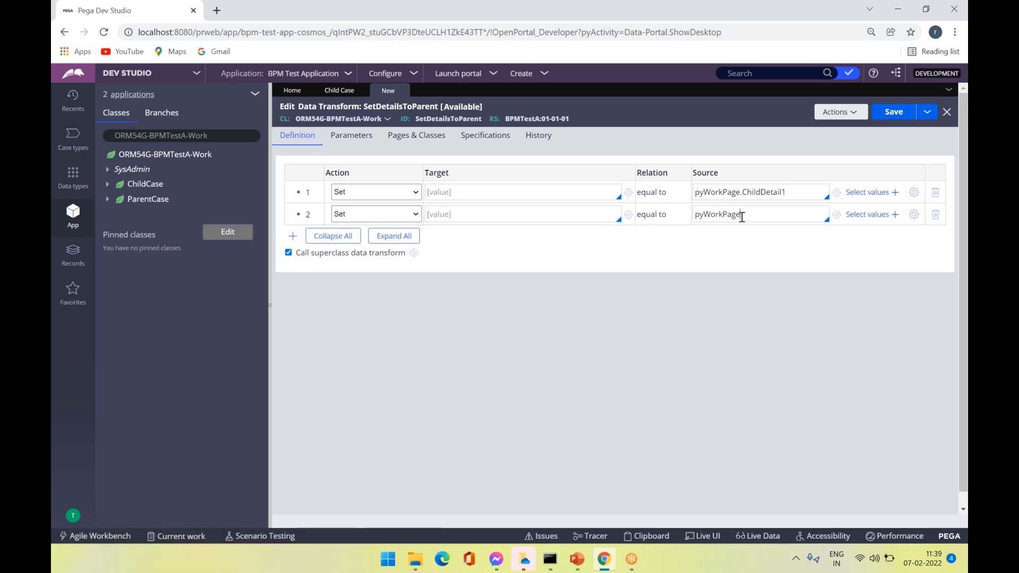
text(.Chil)
key(Down)
key(Return)
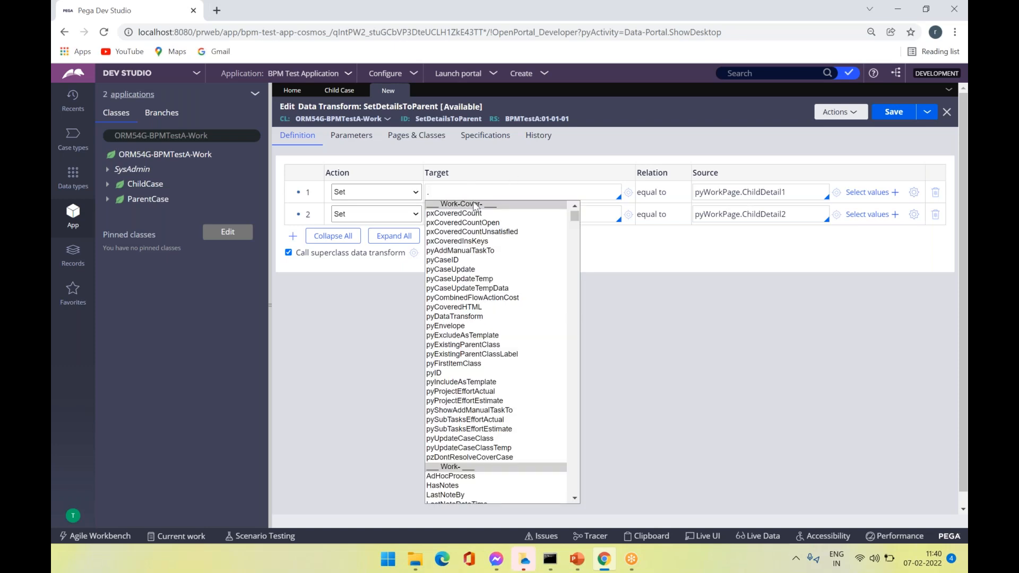
- Set the first row's target to .ChildDetail1, then create and save that property as Text in class ORM54G-BPMTestA-Work, ruleset BPMTestA 01-01-01
text(ChildDetail1)
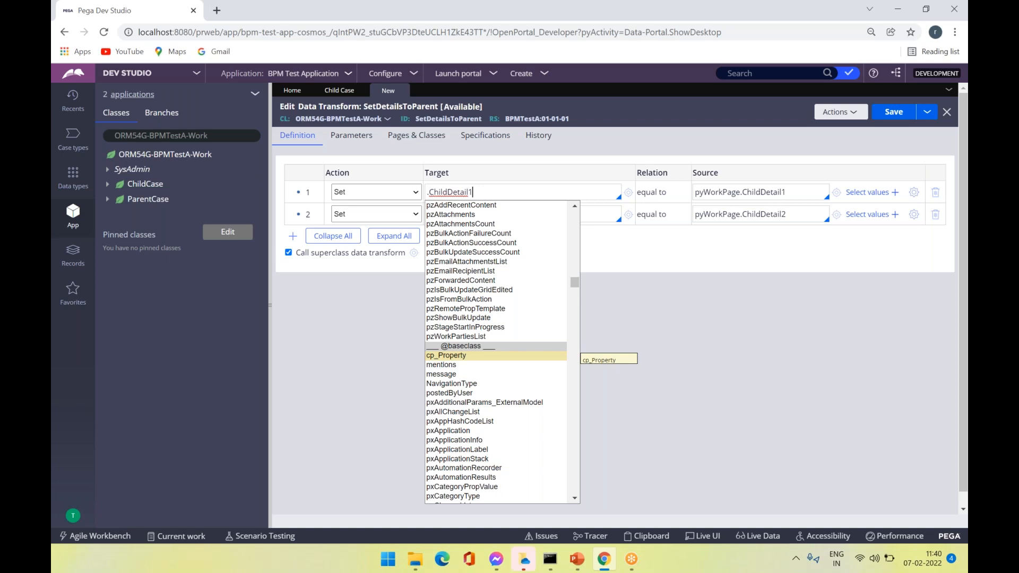
click(629, 194)
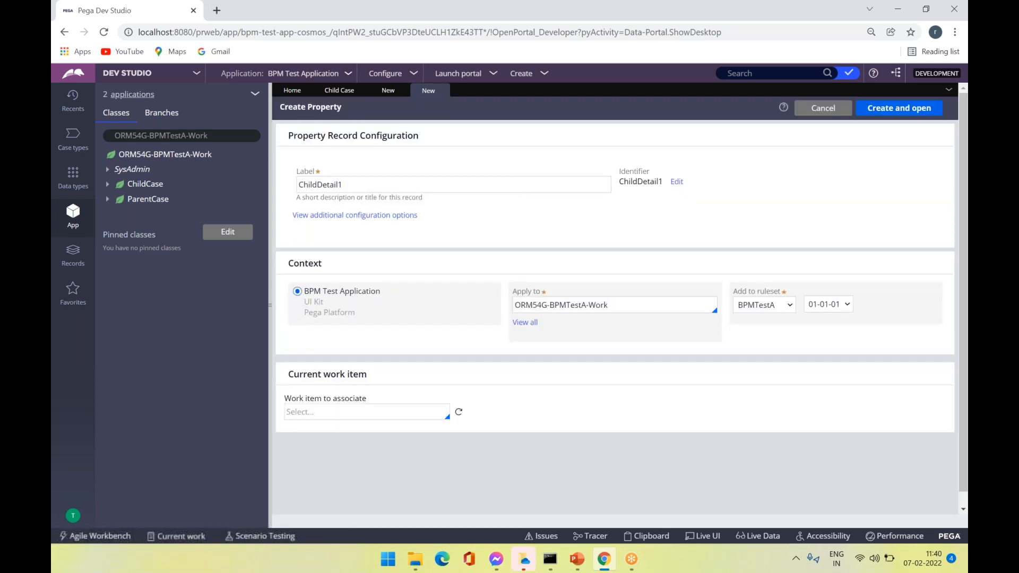
double_click(332, 184)
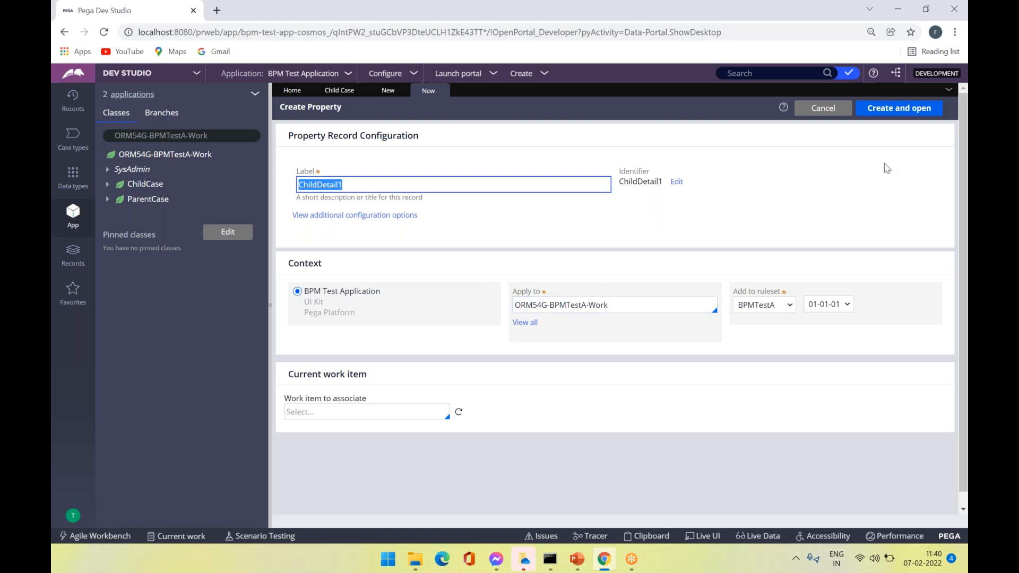
click(887, 119)
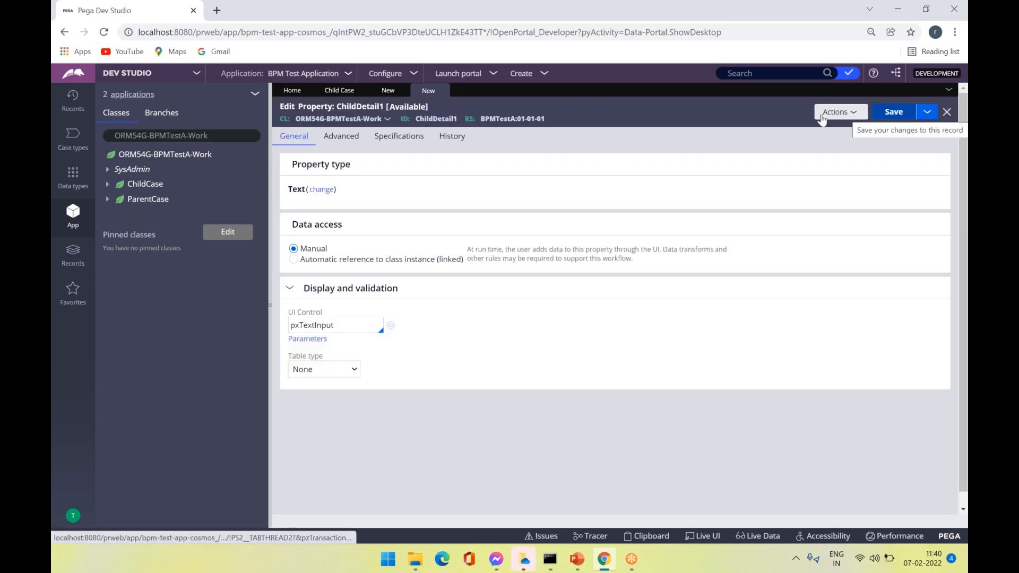
click(903, 115)
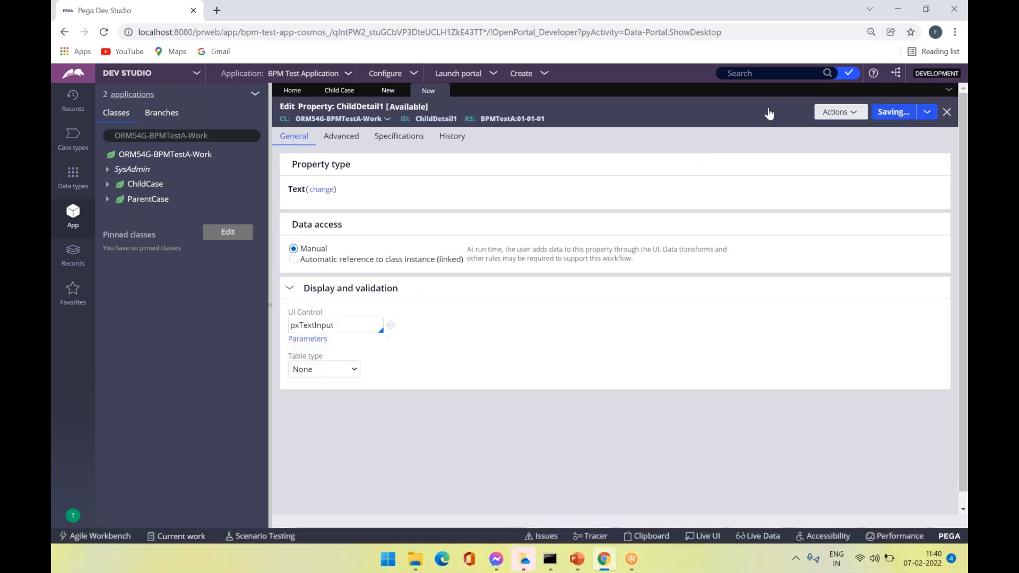
- Set the second row's target to .pyDetail and save the SetDetailsToParent data transform
click(385, 92)
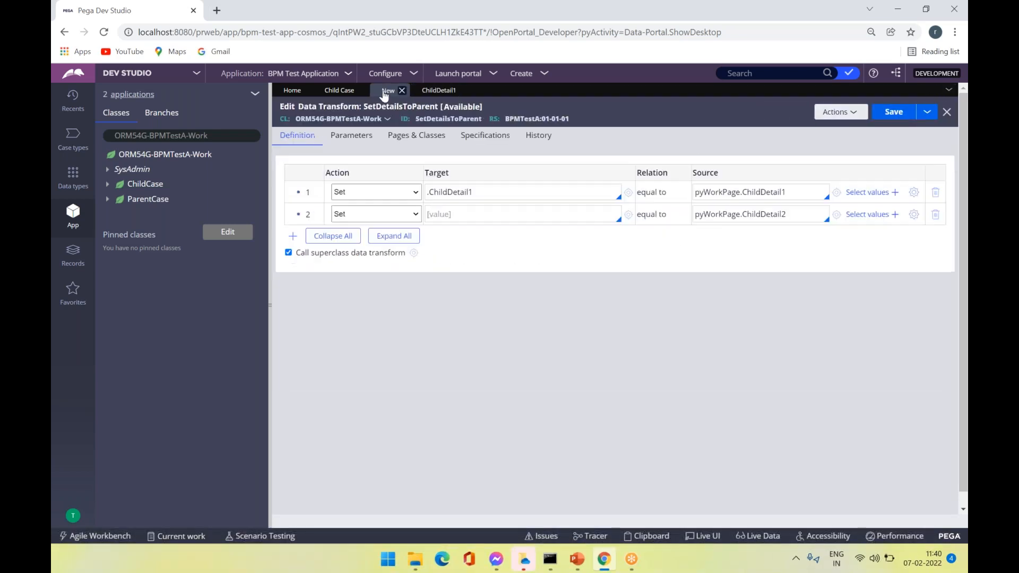
click(480, 211)
text(.Chi)
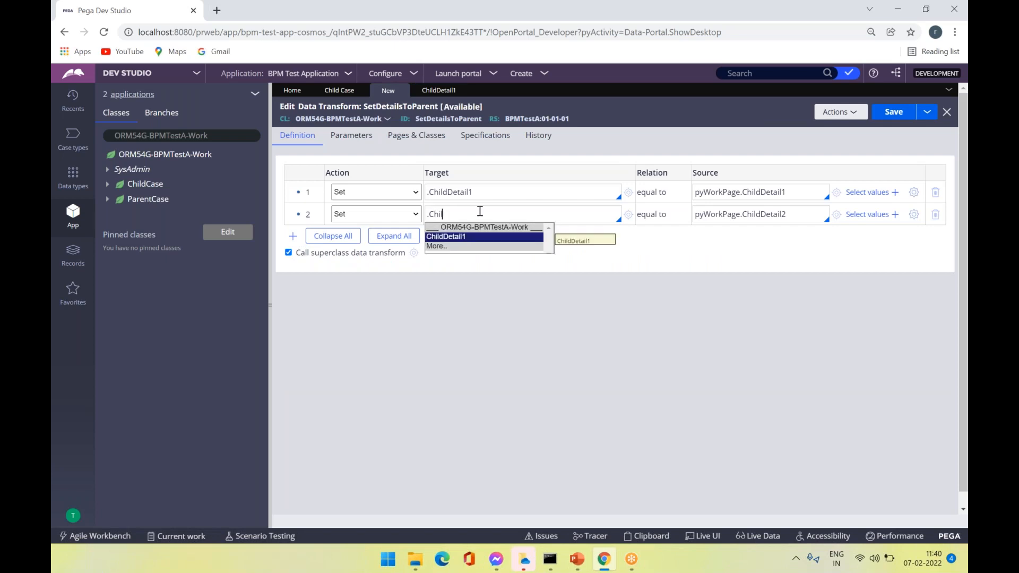
key(BackSpace)
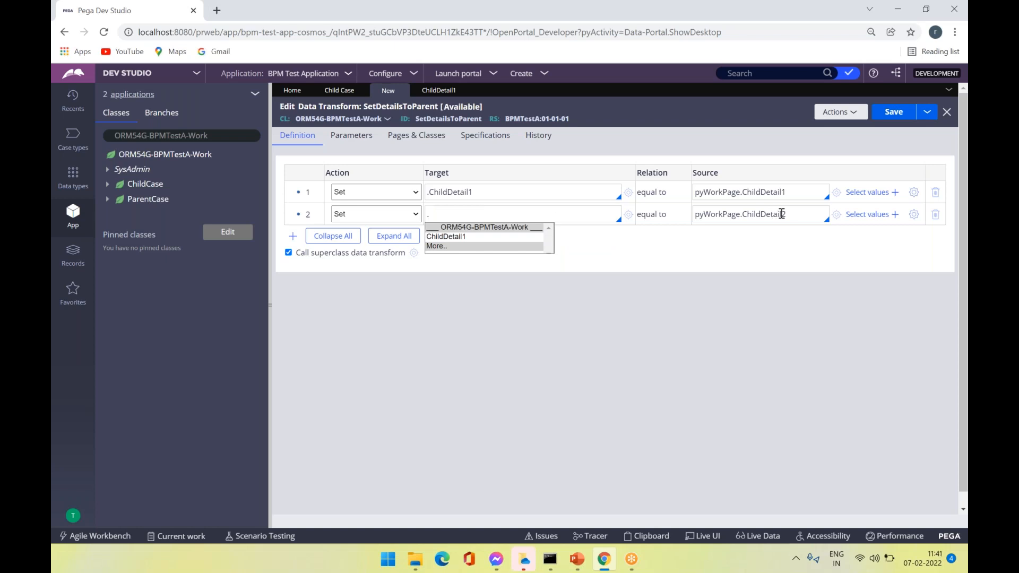
text(pyDes)
key(Down)
key(Down)
key(Return)
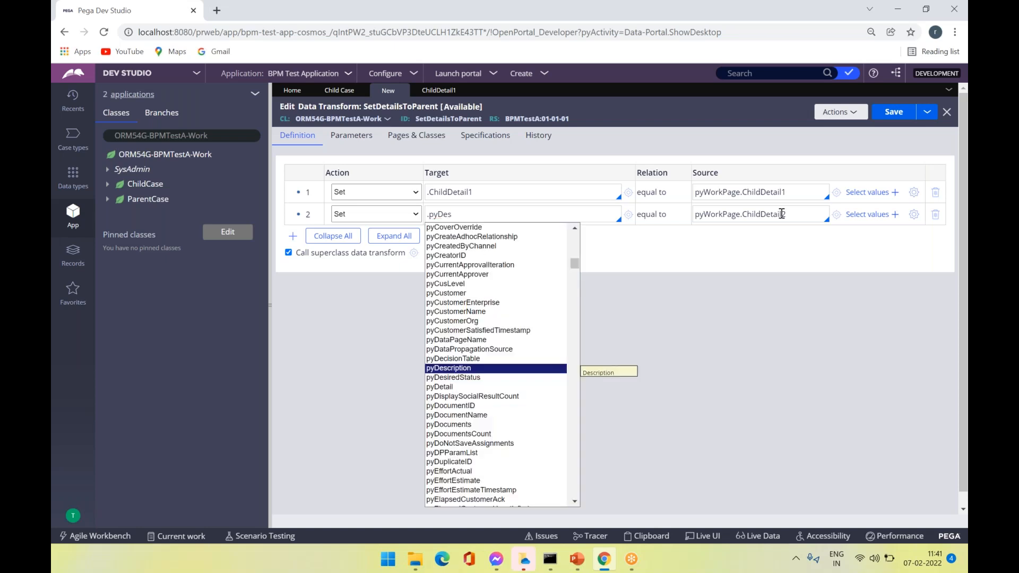
key(Down)
key(Down)
key(Return)
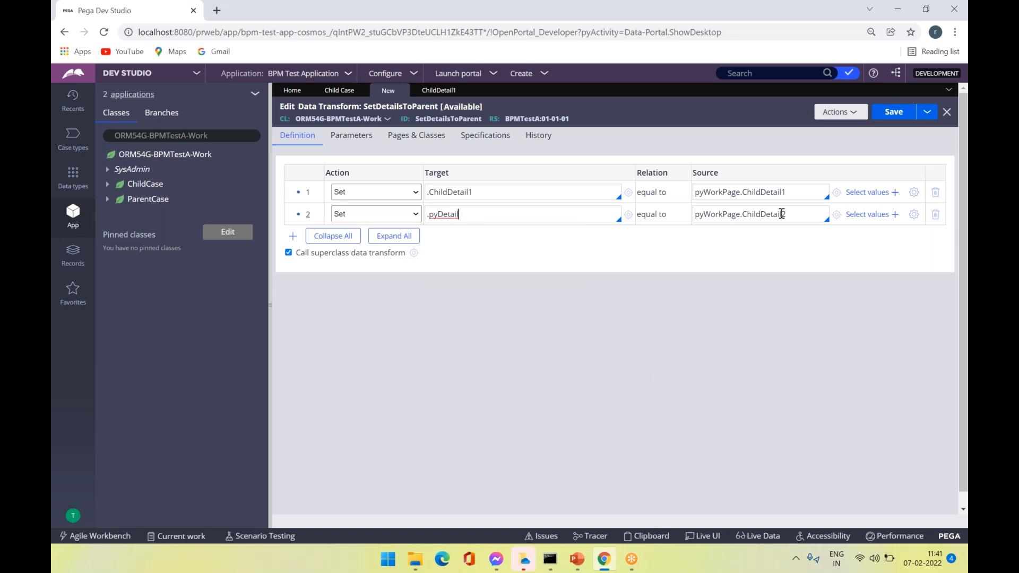
key(ctrl+s)
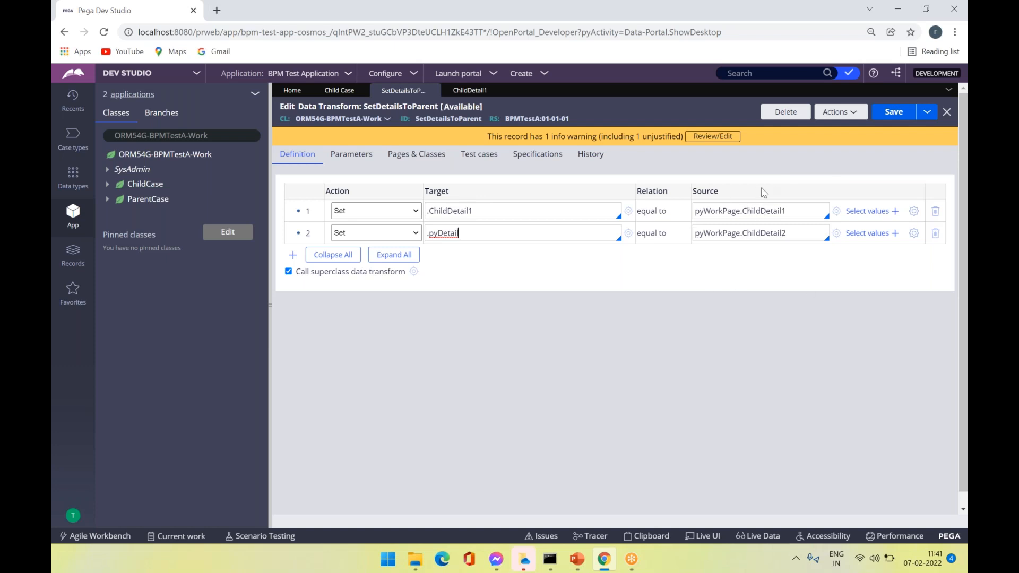
- Save the Child Case case type and open the flow of its Populate Data to Parent process
click(329, 92)
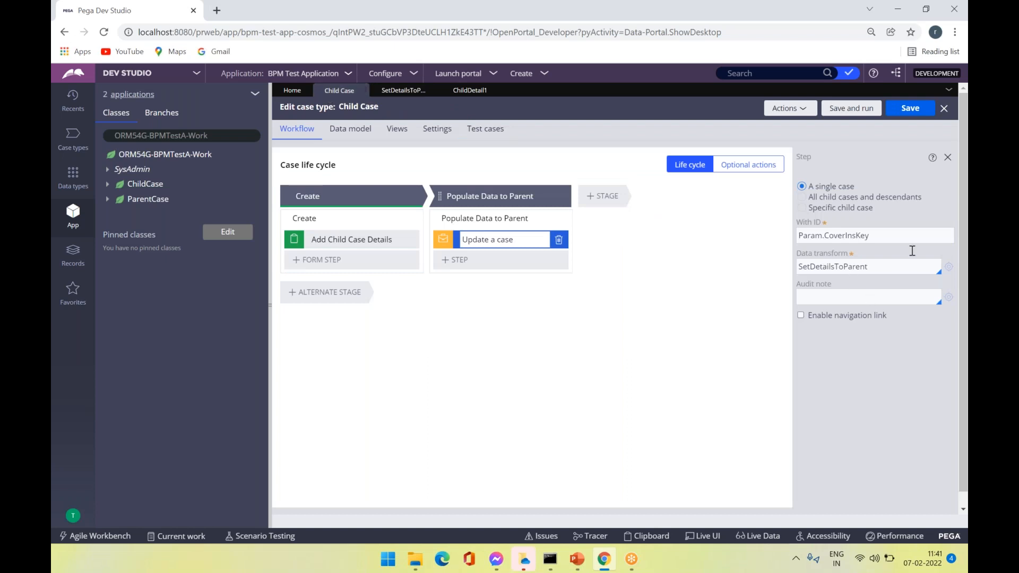
click(909, 112)
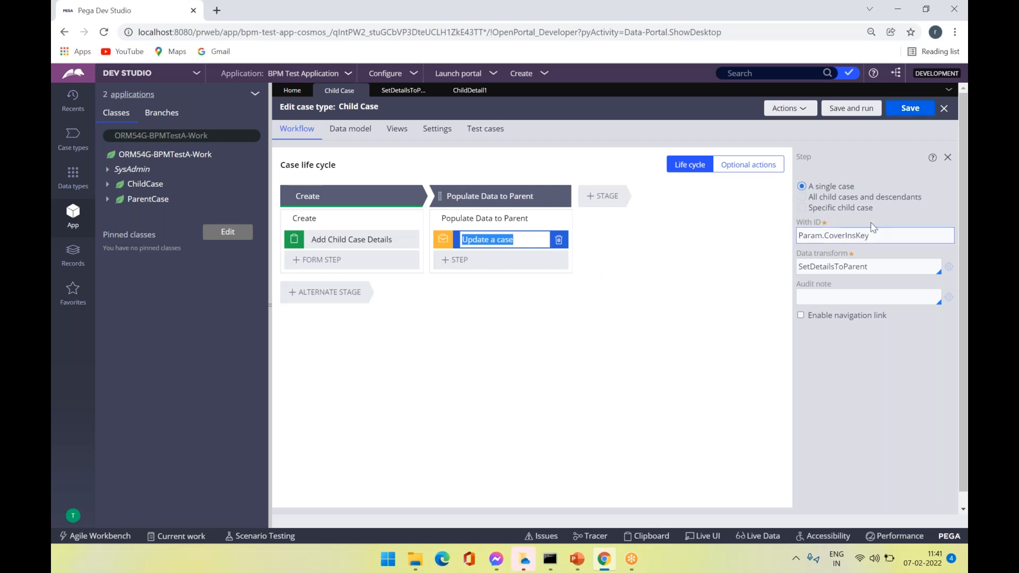
click(496, 221)
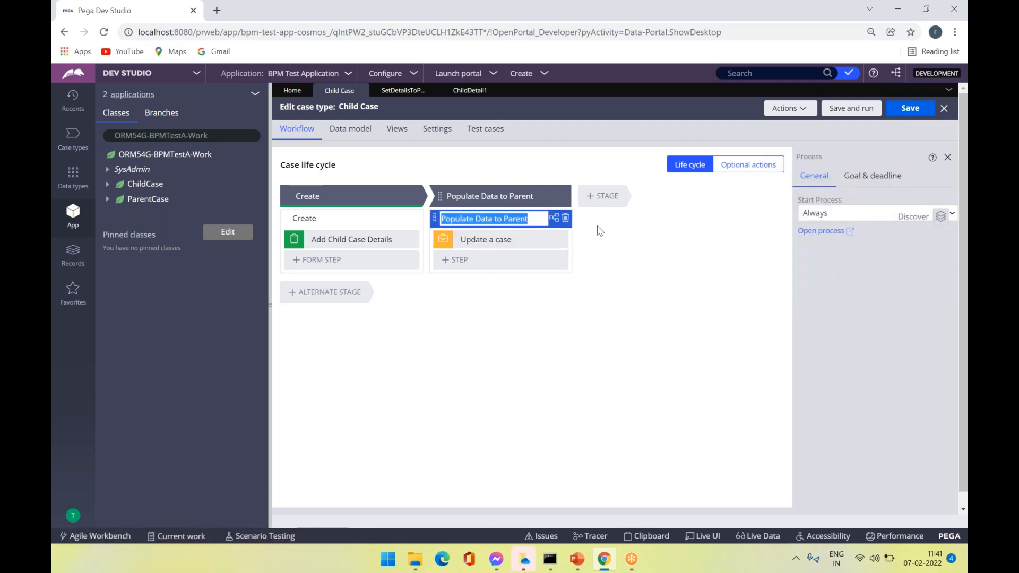
click(816, 231)
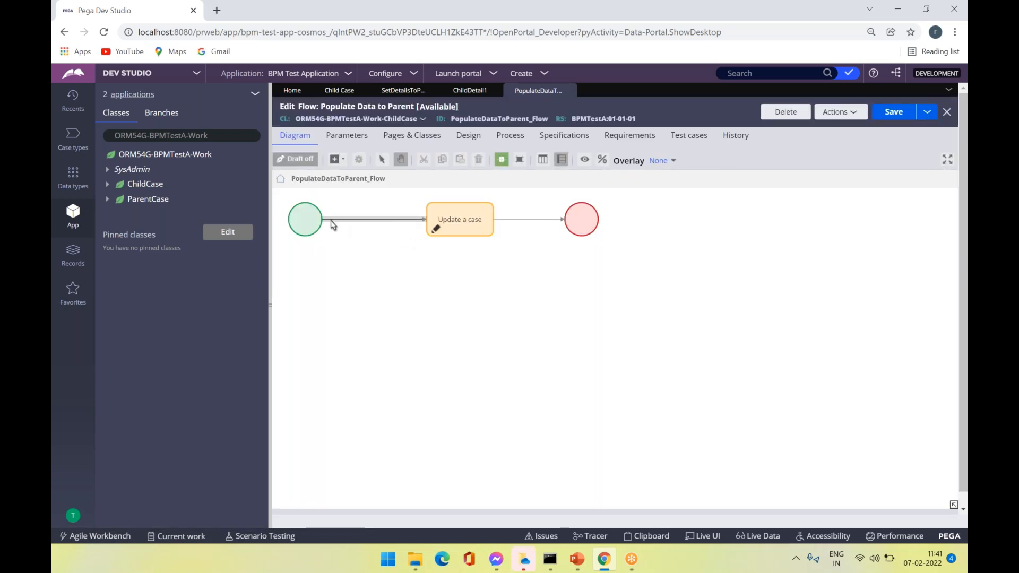
- Set Param.CoverInsKey to .pxCoverInsKey in the properties of the connector leading from the start shape to Update a case
click(443, 223)
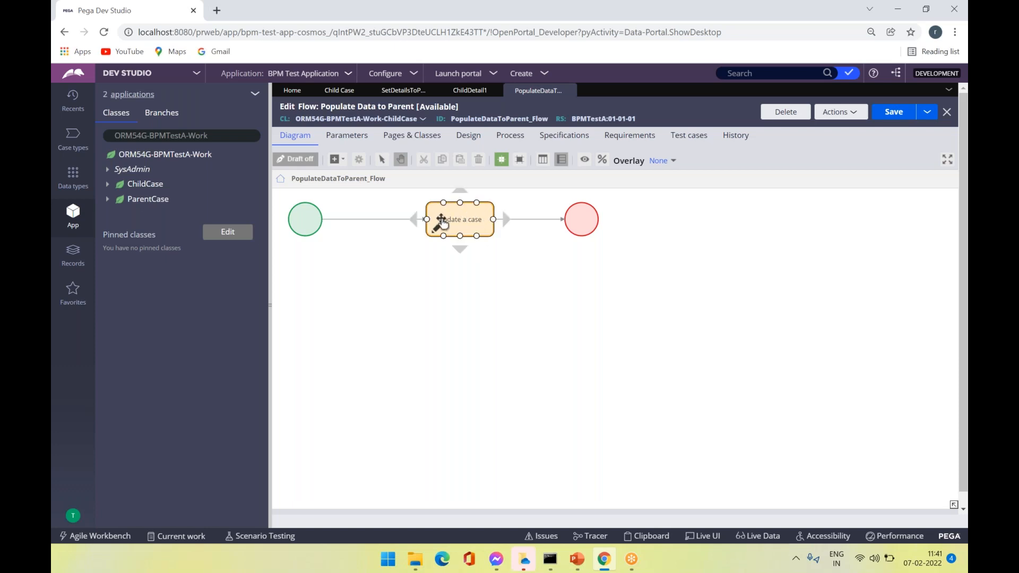
click(330, 219)
double_click(398, 220)
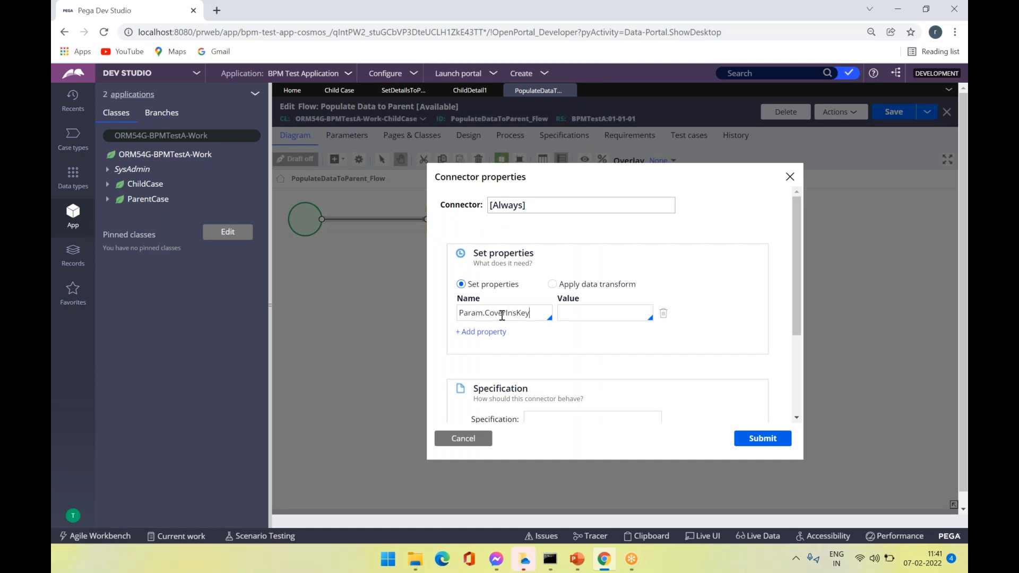
click(588, 318)
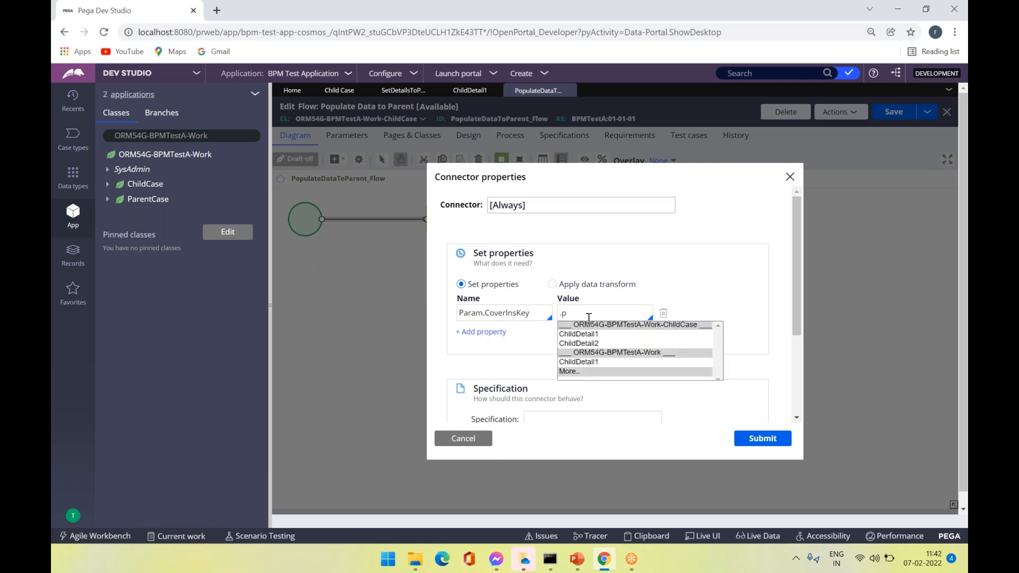
key(Down)
key(Down)
key(Down)
key(Down)
key(Return)
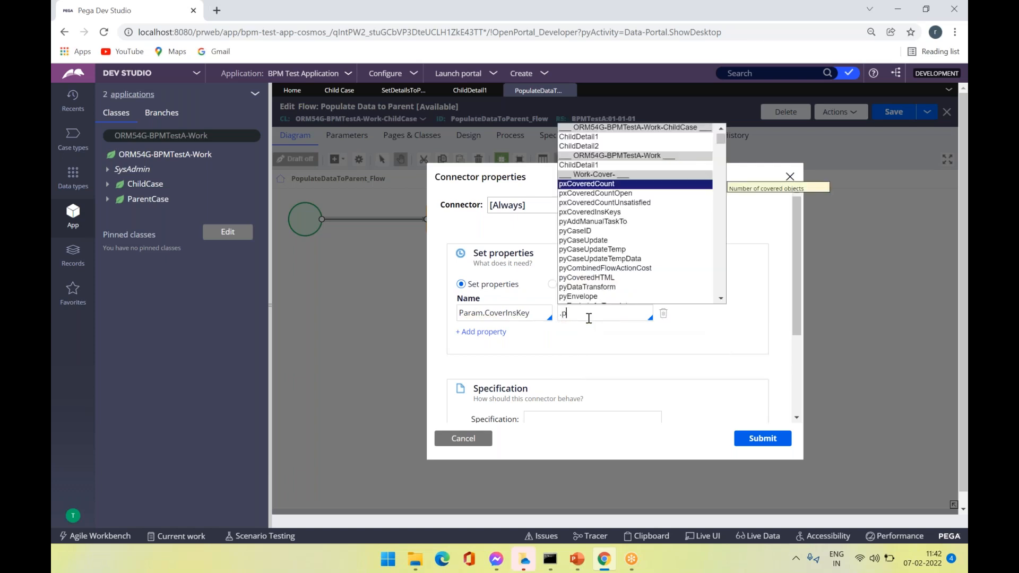
text(.pxCoverInsKey)
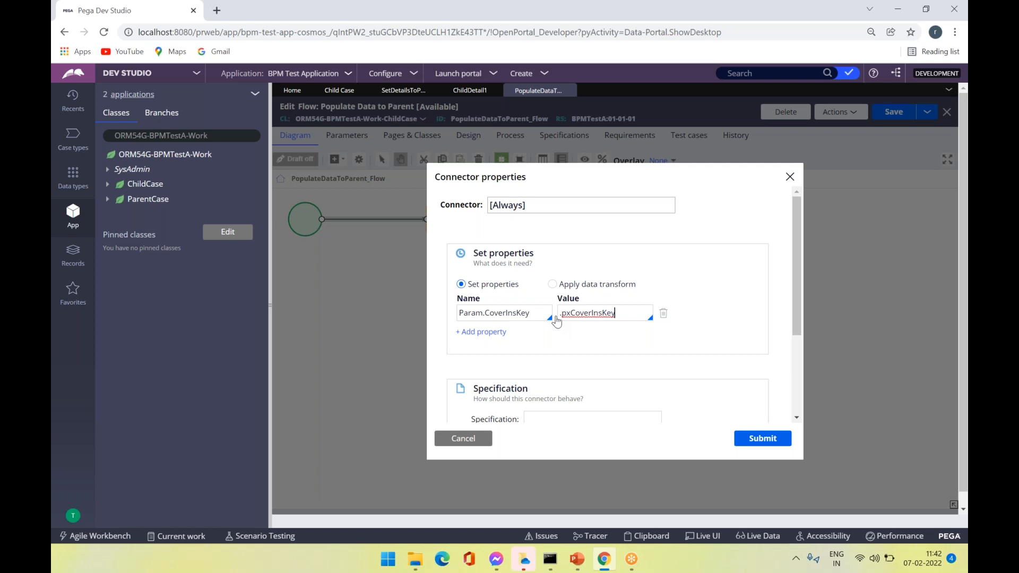
double_click(565, 313)
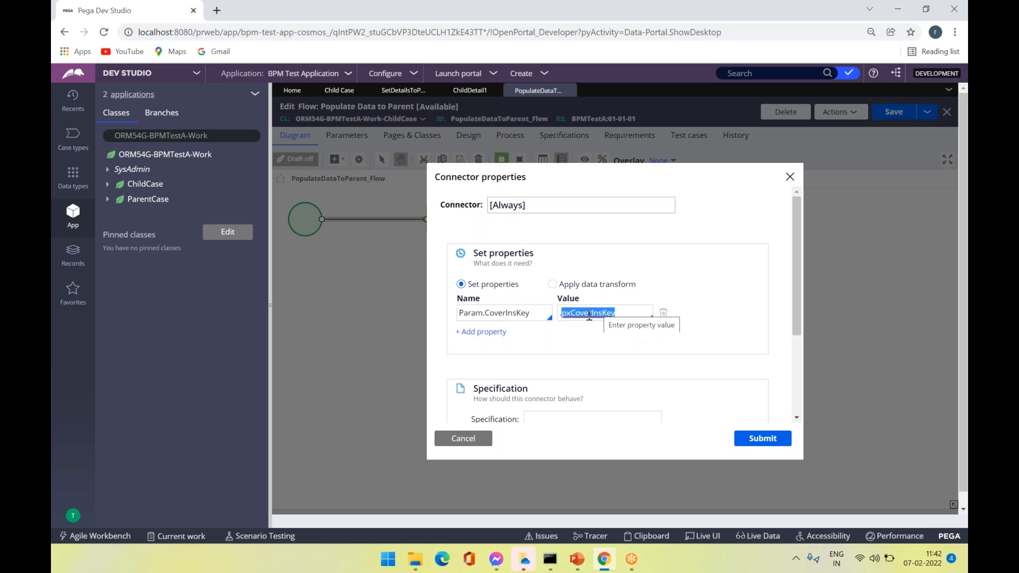
double_click(494, 313)
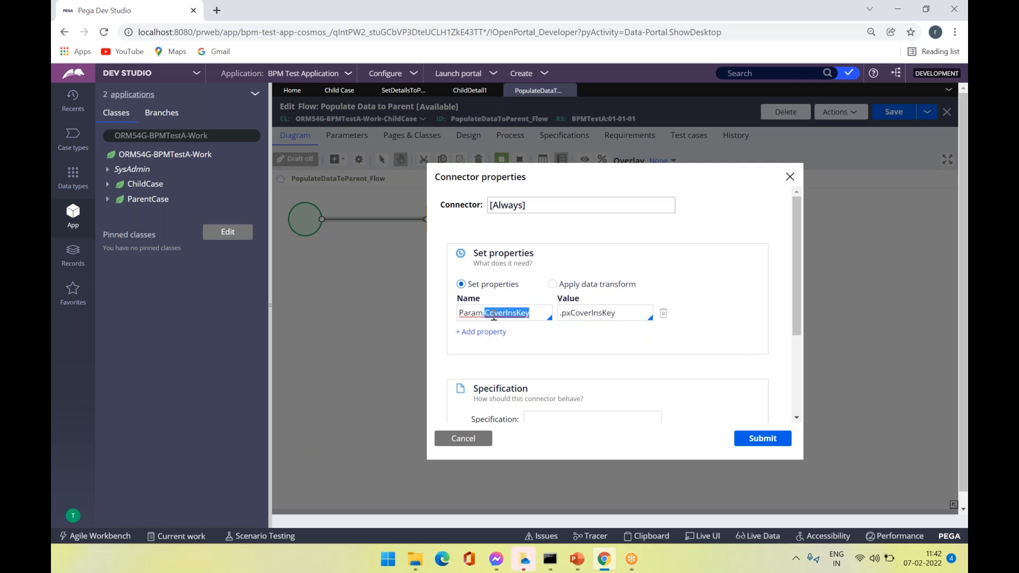
click(759, 438)
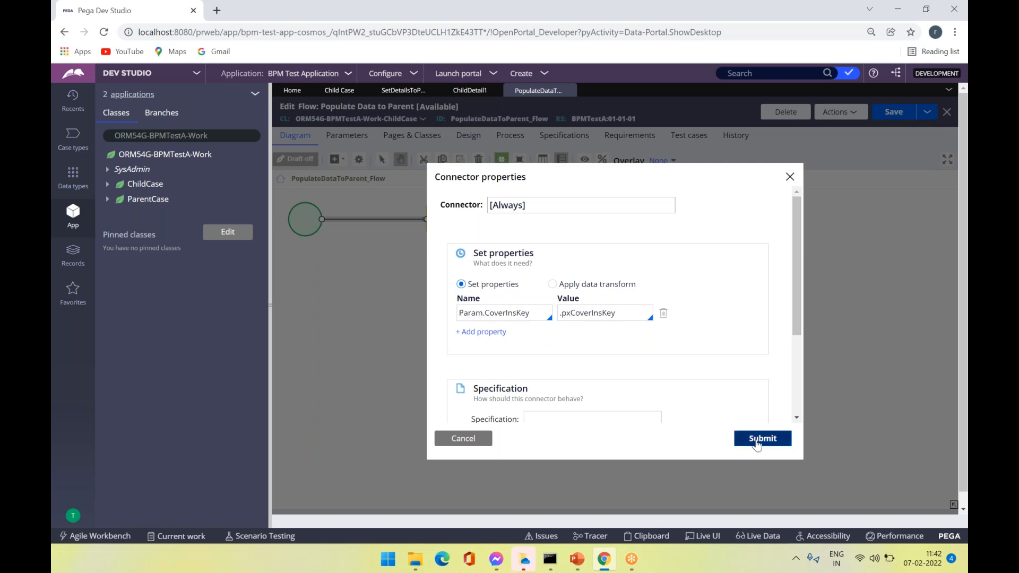
- Review the Update a case shape's automation details, submit them unchanged and save the Populate Data to Parent flow
double_click(461, 227)
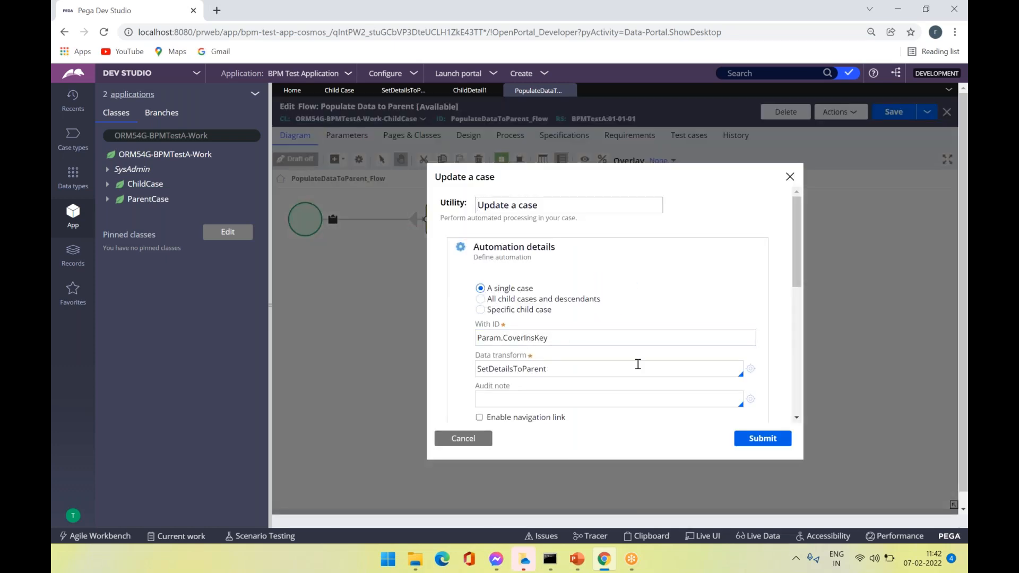
click(763, 438)
click(894, 111)
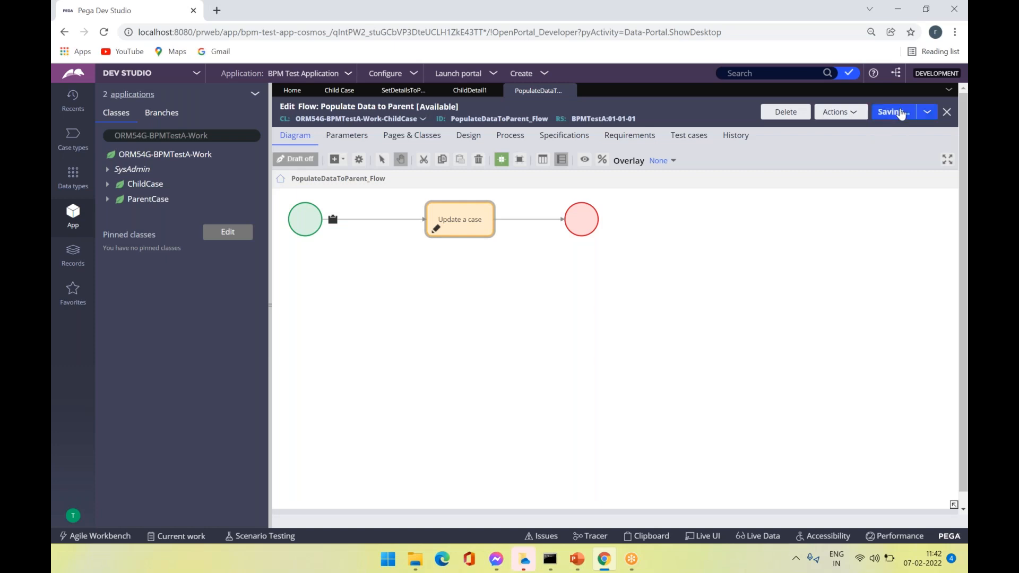
- Return to the Child Case case type, try to save it and refresh the record
click(340, 93)
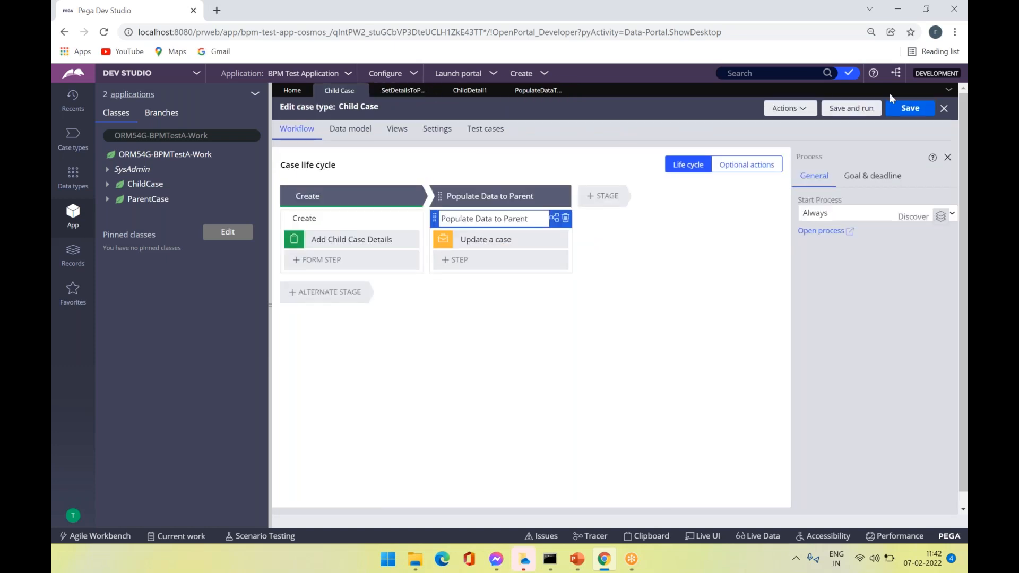
click(803, 110)
click(912, 112)
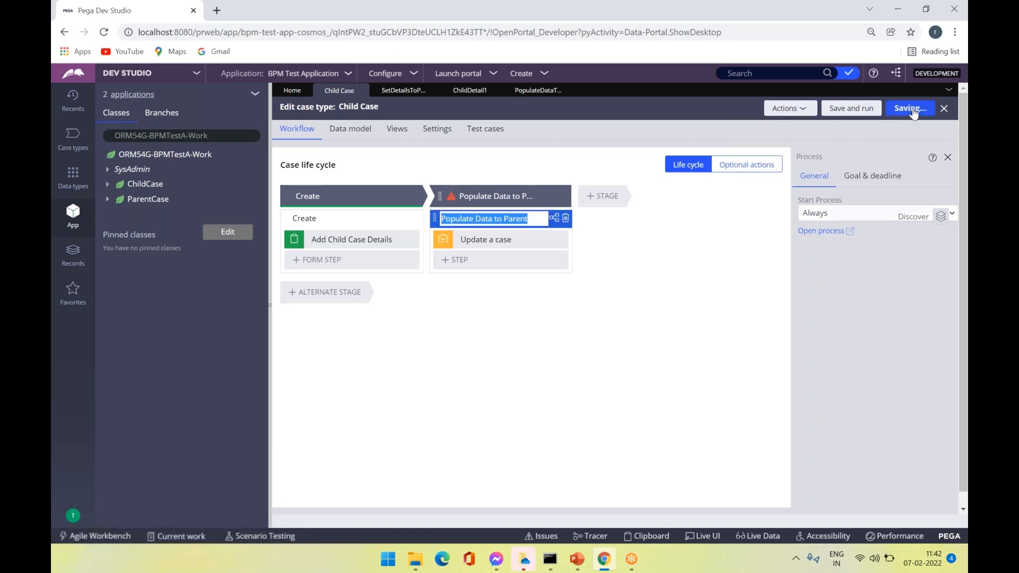
click(779, 109)
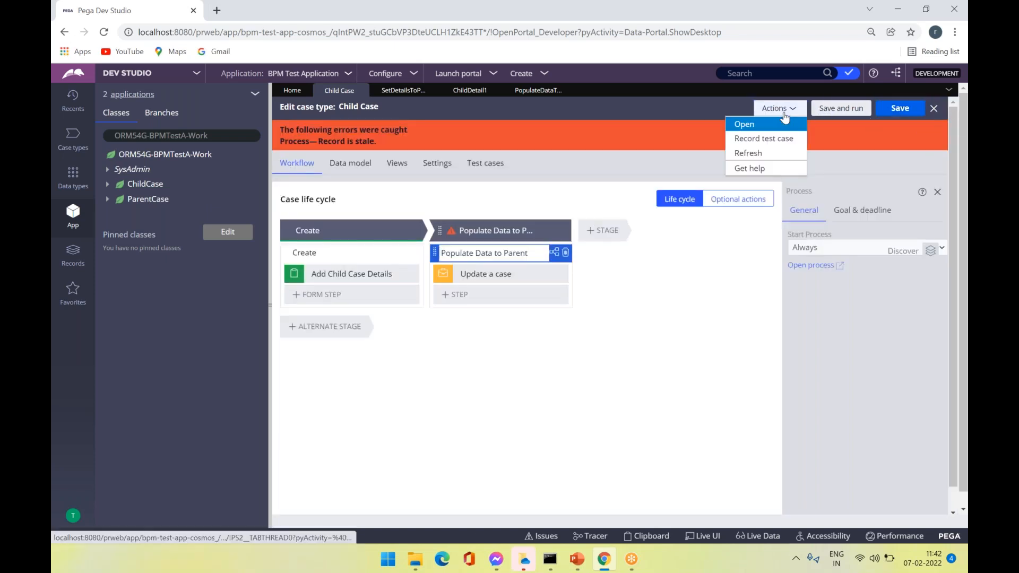
click(754, 157)
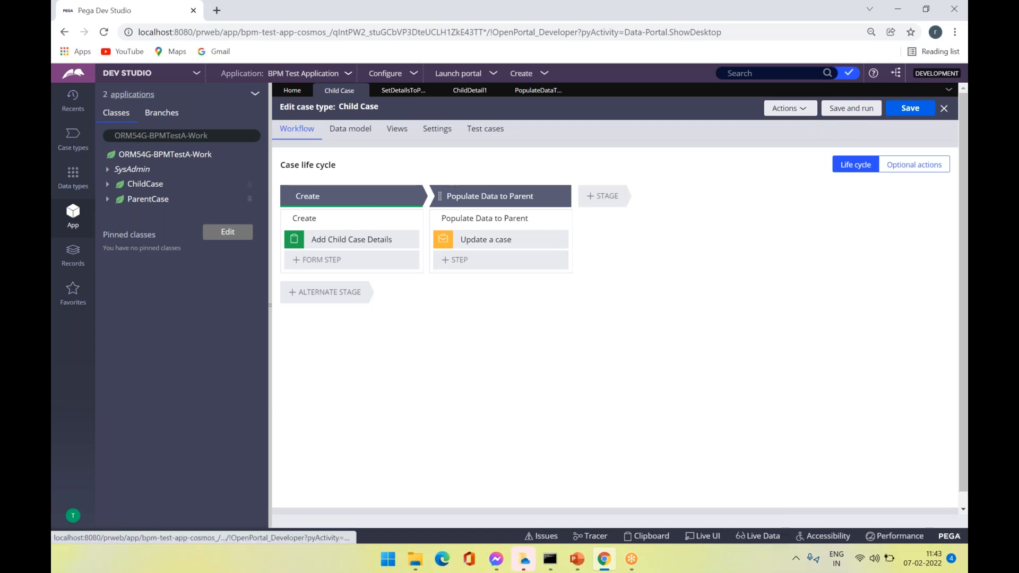
- Open the Parent Case case type and add a stage named Create Sub Case after the Create stage
click(148, 201)
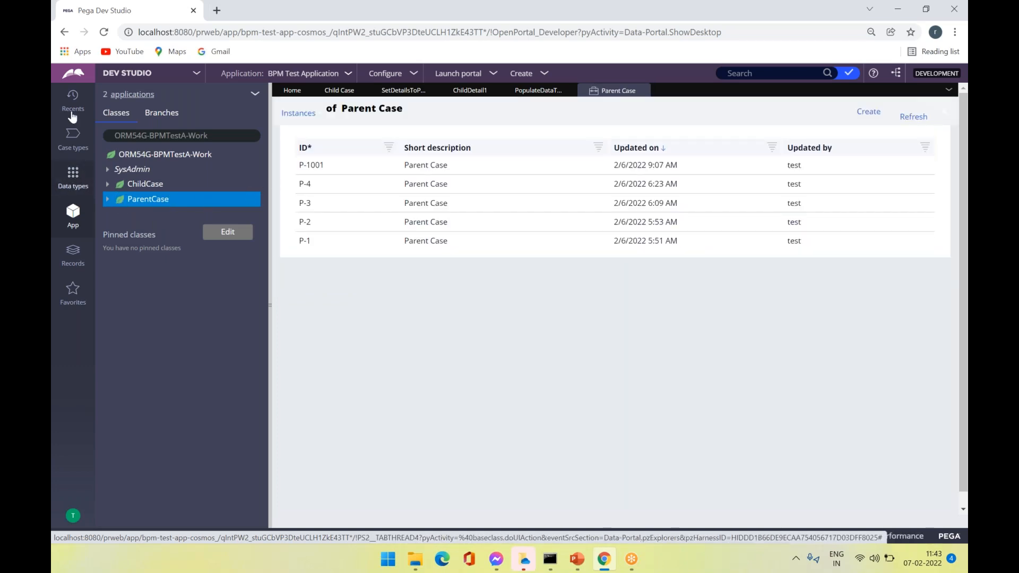
click(73, 136)
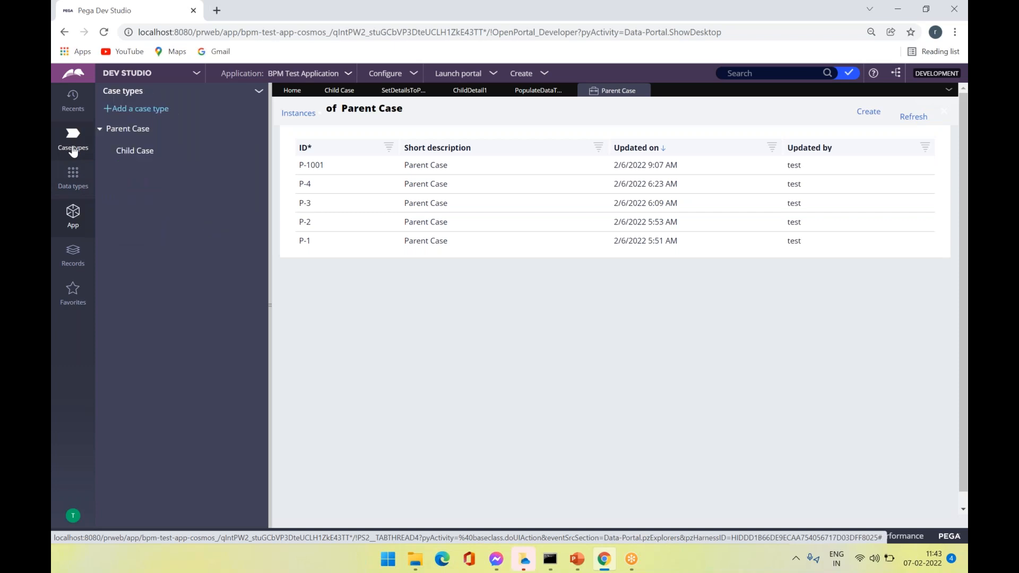
click(147, 140)
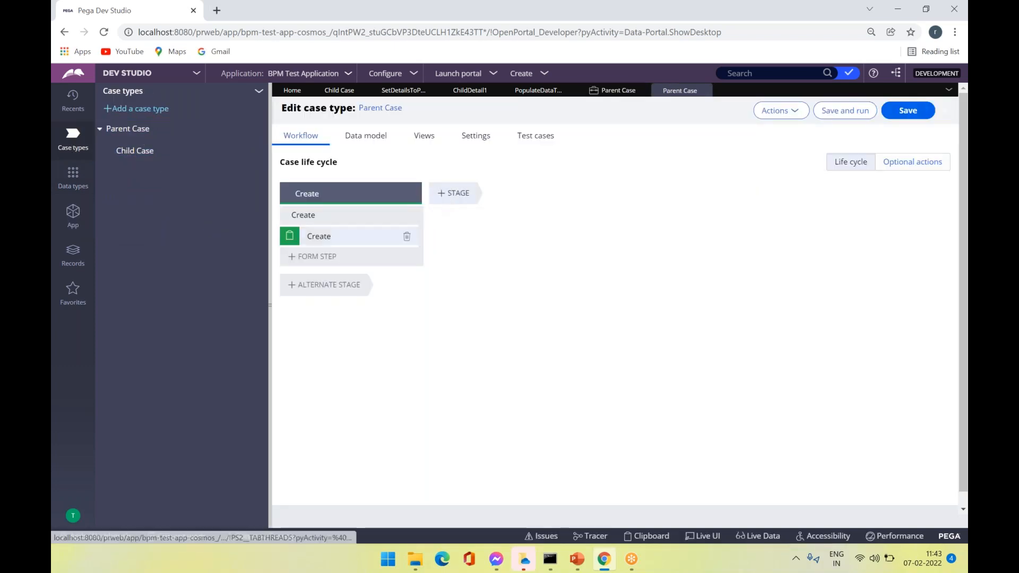
click(455, 193)
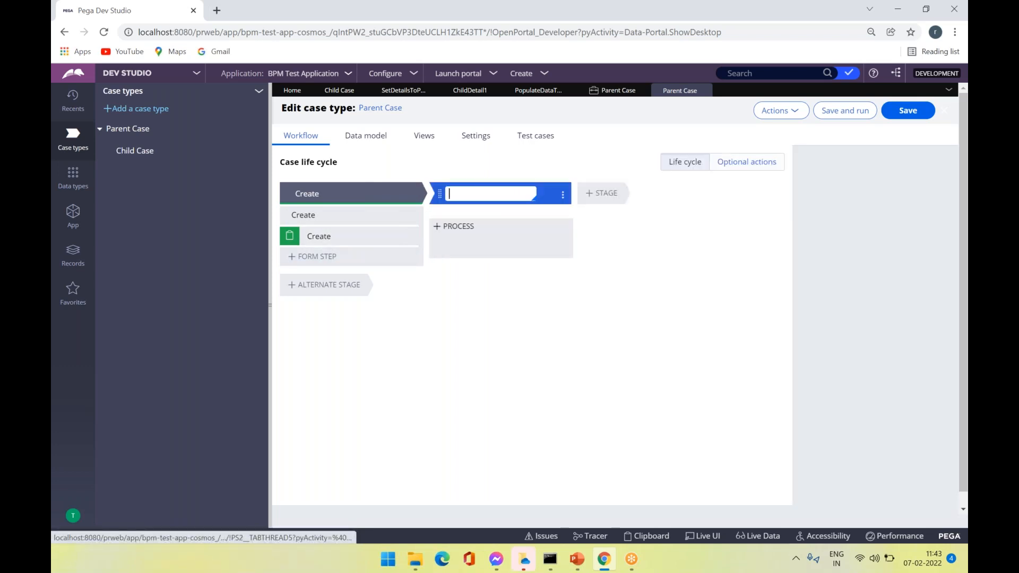
text(Create Sub Case)
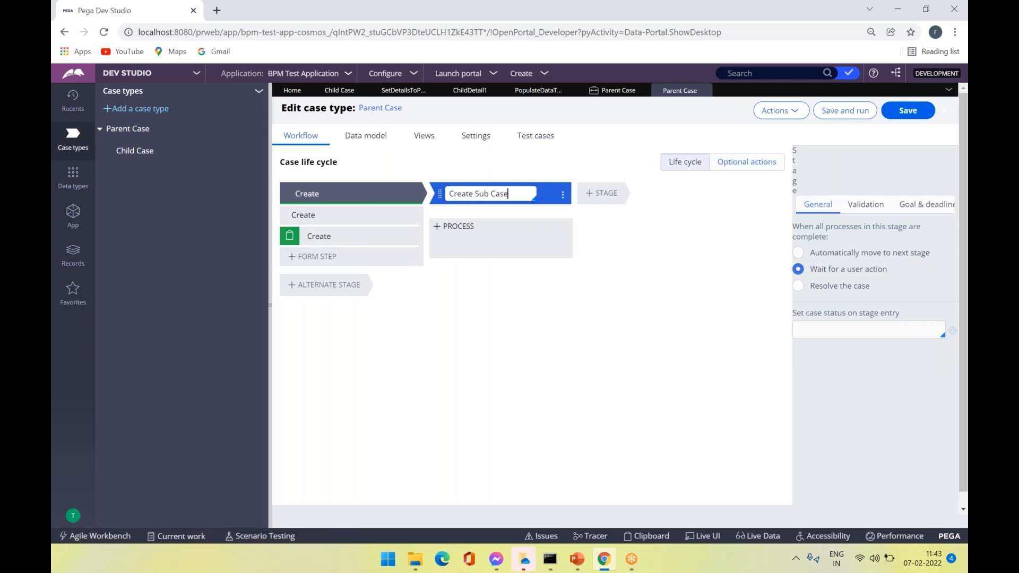
- Add a Create case automation step to the Create Sub Case stage
mouse_move(449, 247)
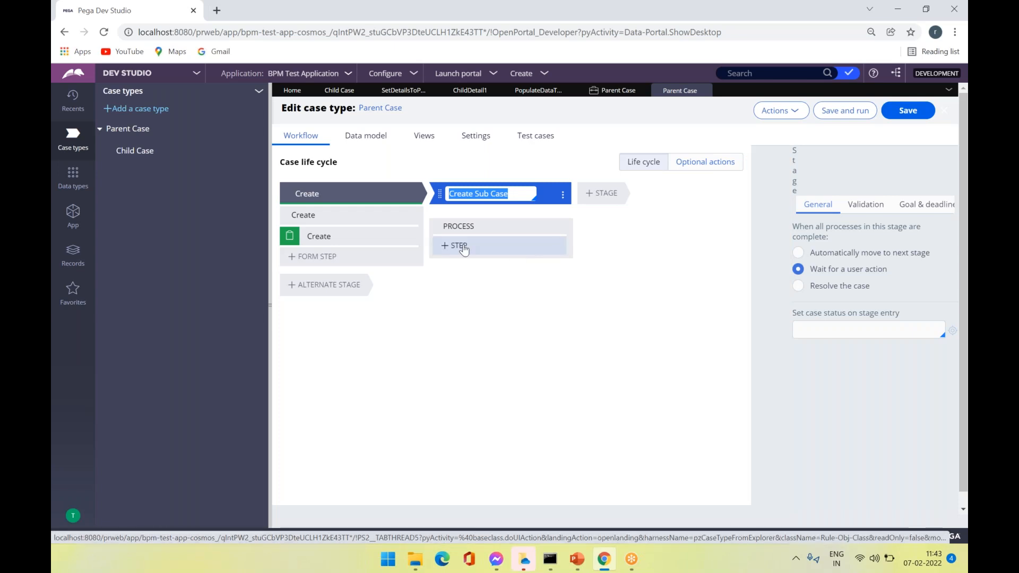
click(457, 247)
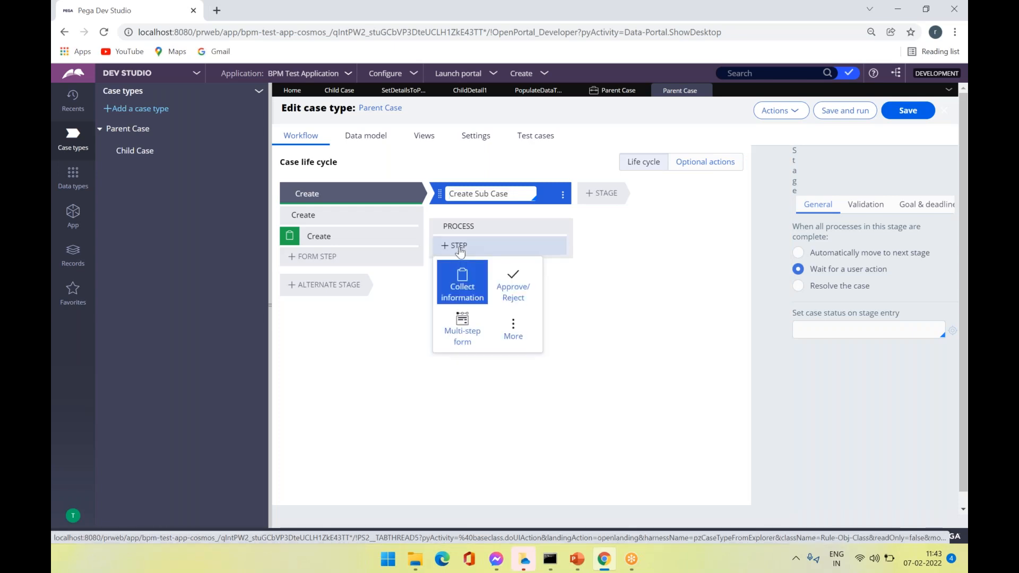
click(523, 340)
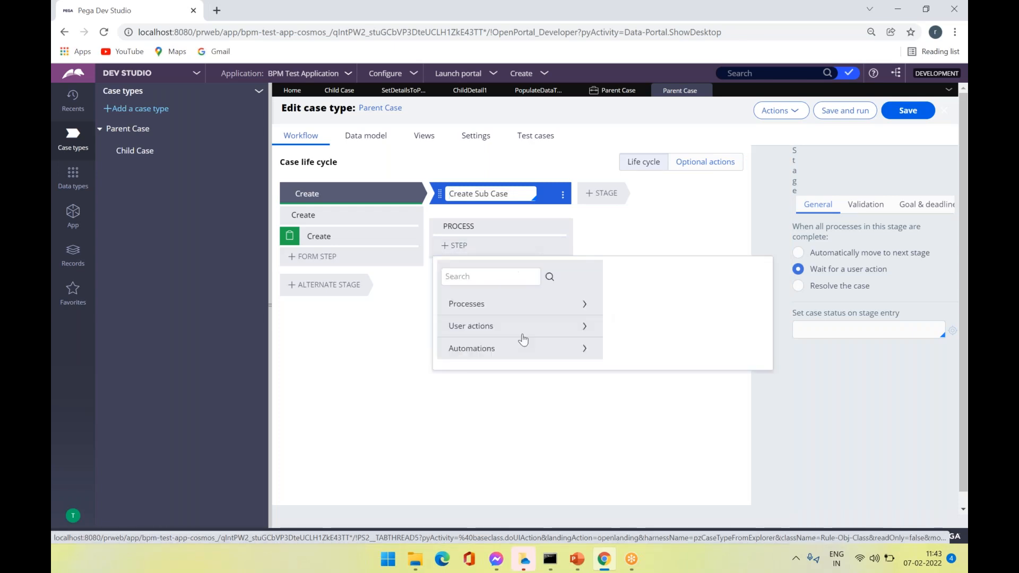
click(580, 355)
drag(601, 382, 603, 403)
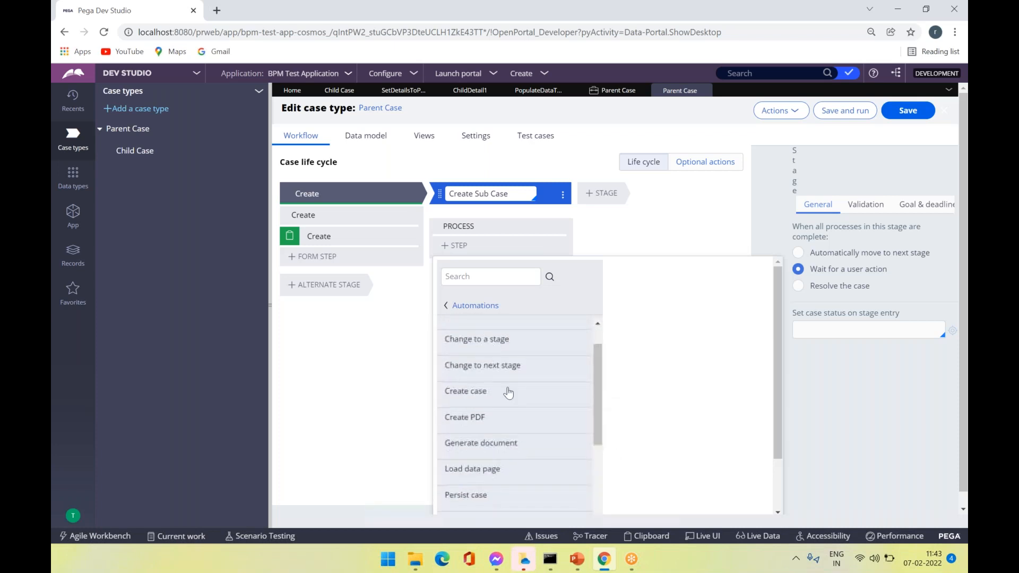
click(484, 391)
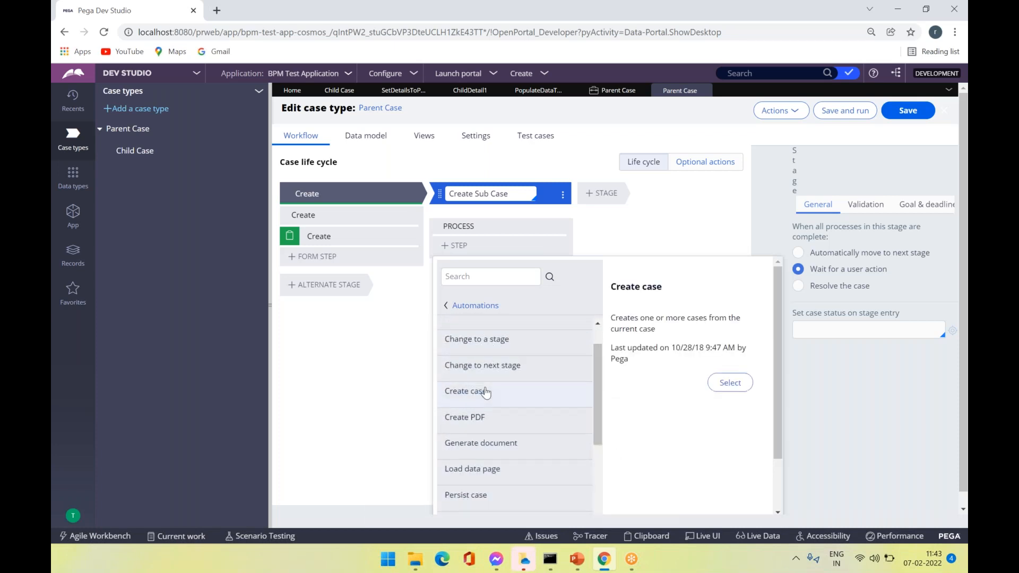
click(728, 382)
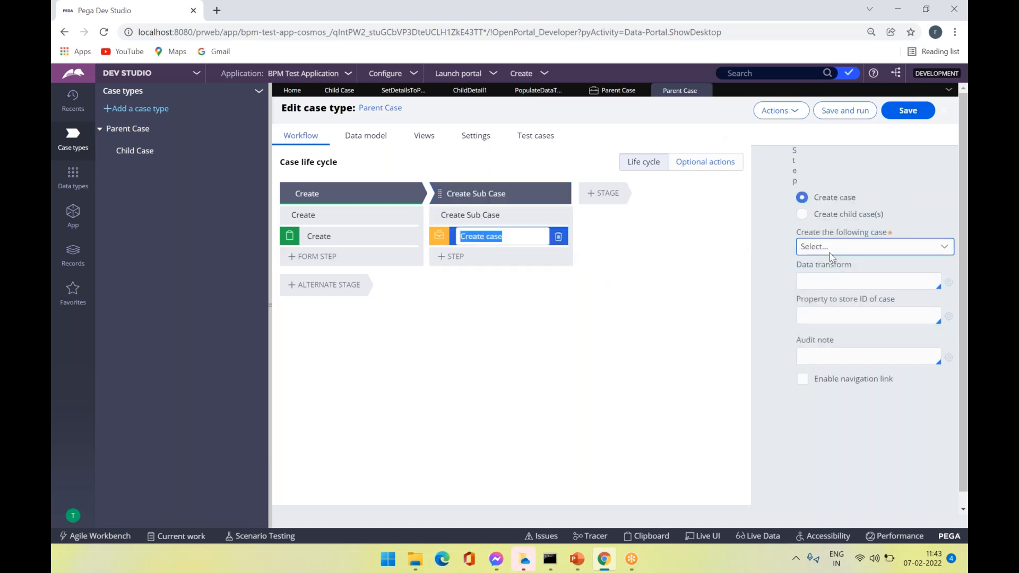
- Configure the Create case step to create child case(s) of type Child Case and save the Parent Case case type
click(806, 216)
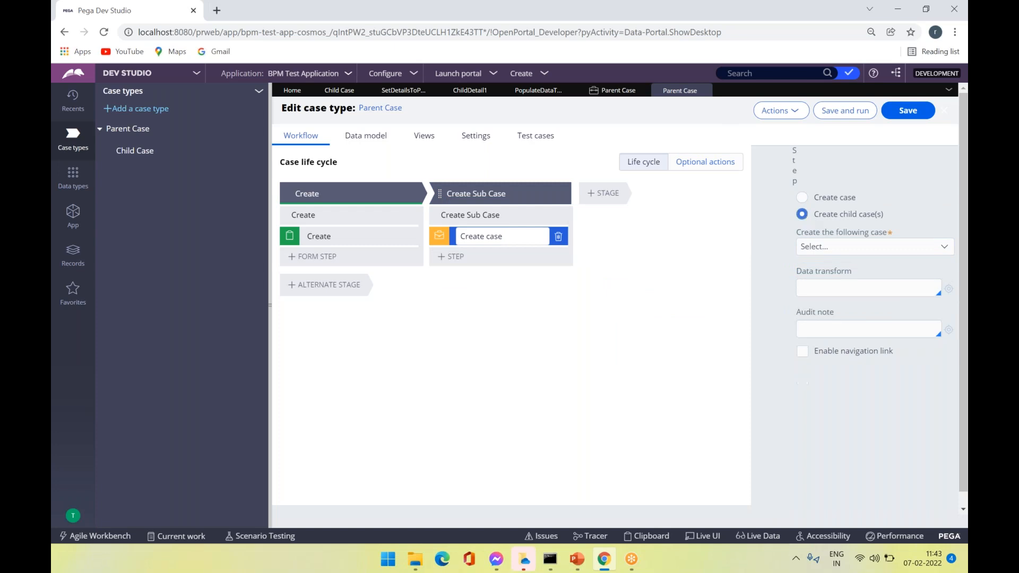
click(825, 248)
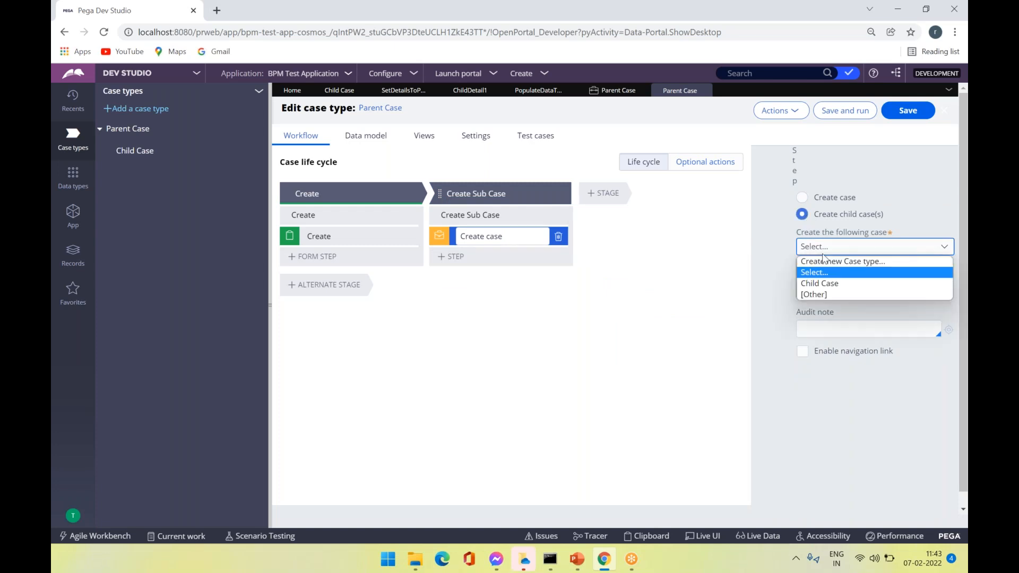
click(821, 287)
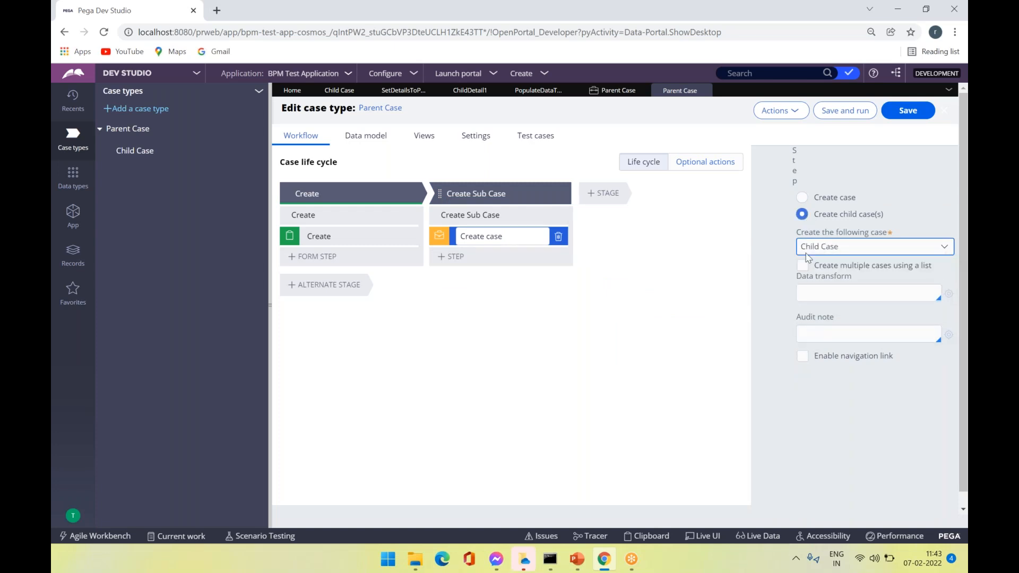
click(908, 111)
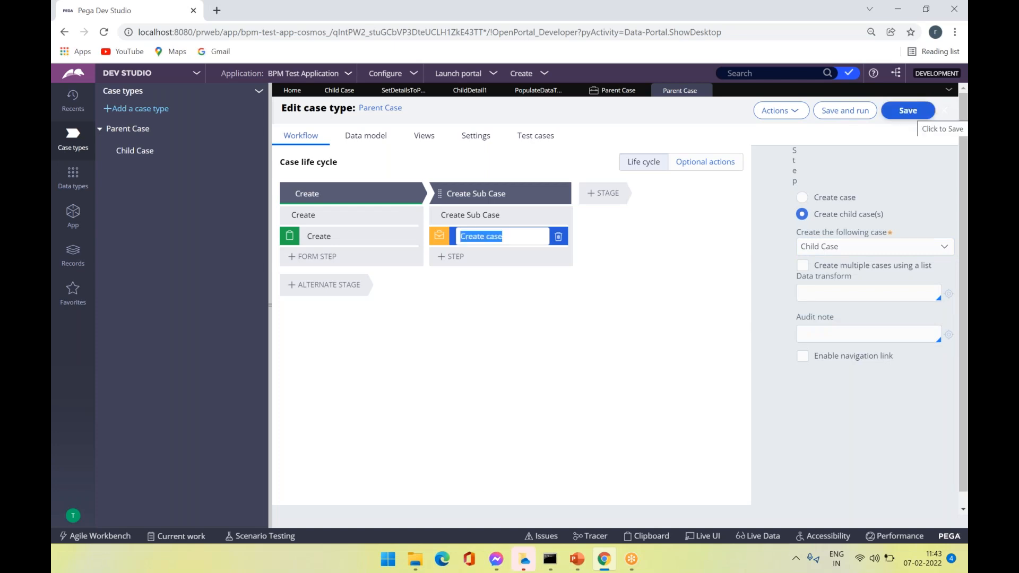
click(909, 111)
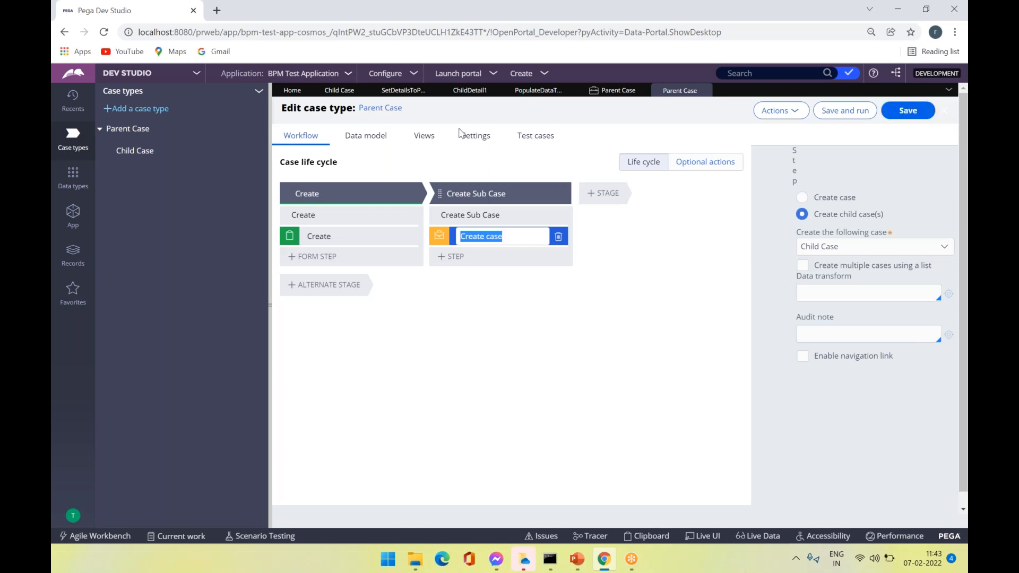
- Launch the Case Manager portal and start a new Parent Case
click(454, 75)
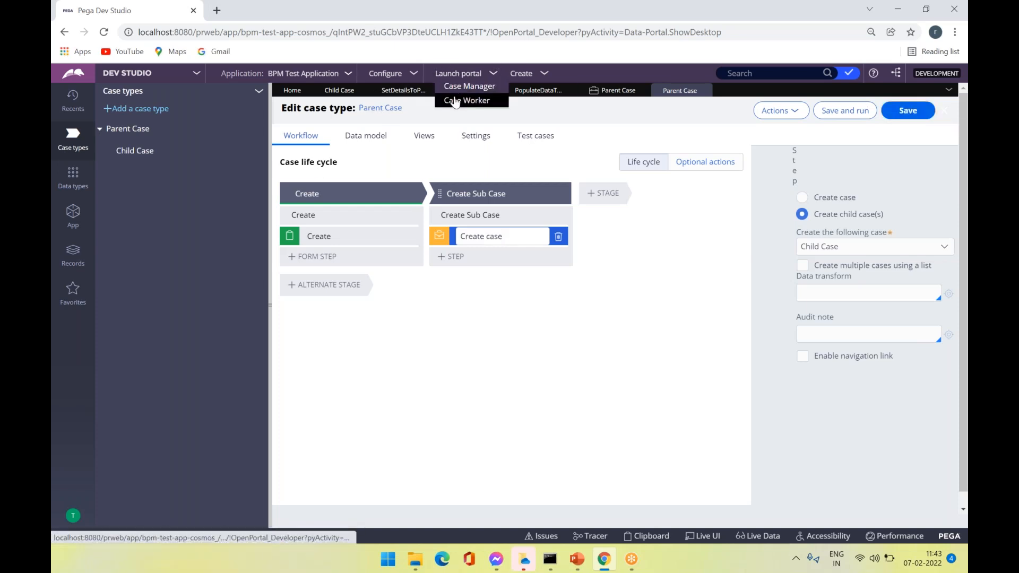
click(457, 88)
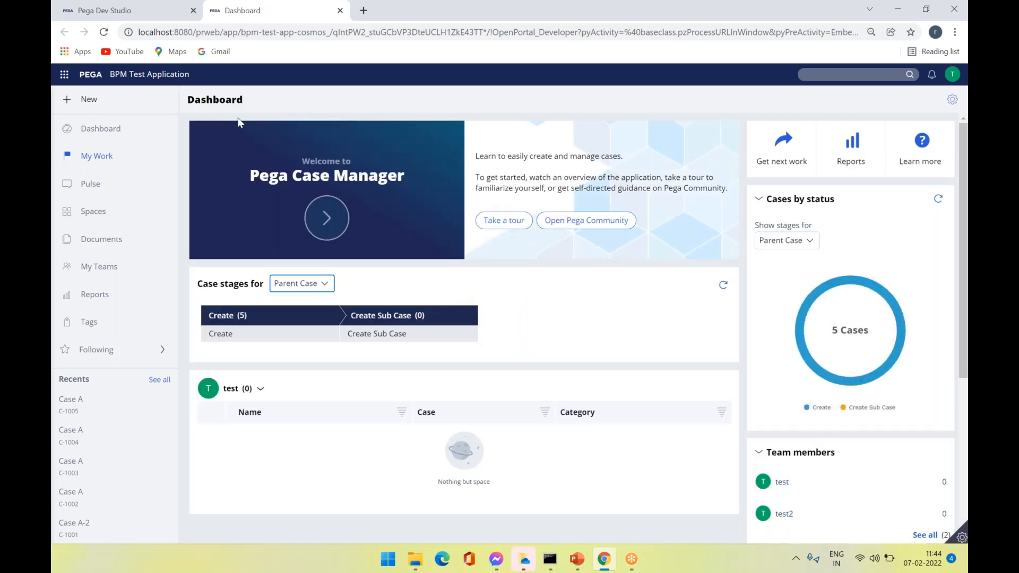
click(89, 101)
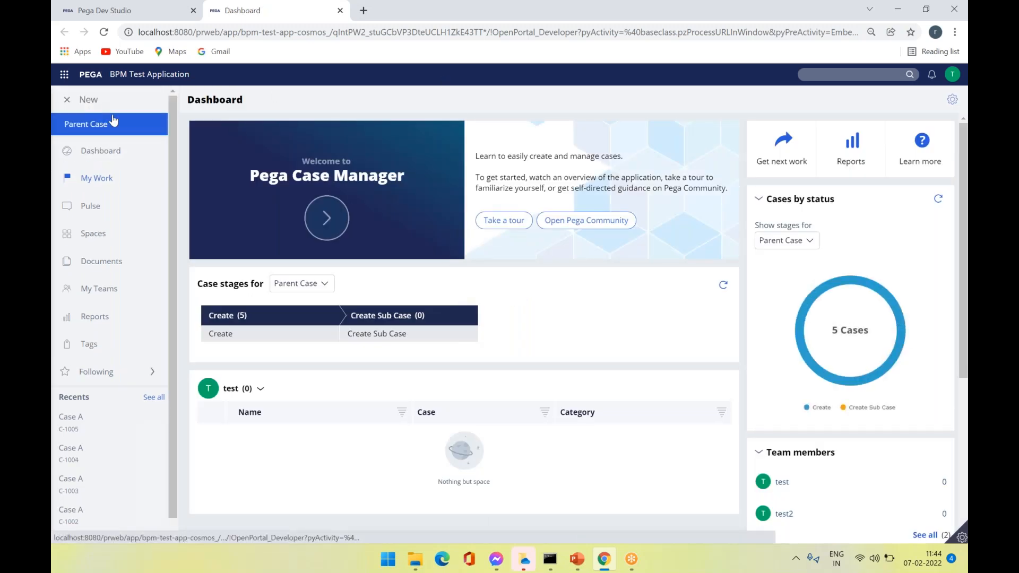
click(113, 122)
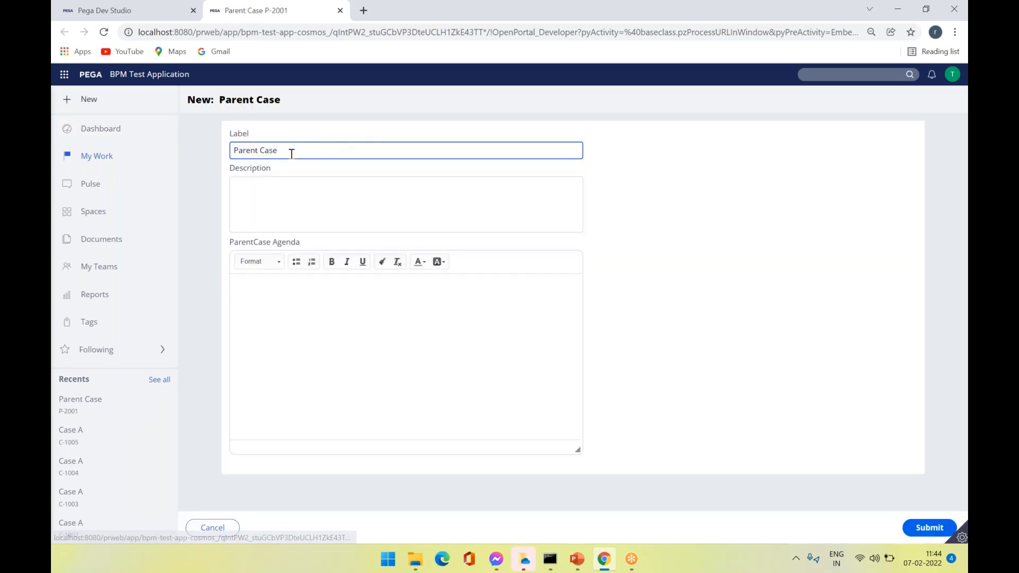
- Fill the Parent Case description with "Parent Case Description" and the ParentCase Agenda with "Agenda", and submit the form
click(263, 196)
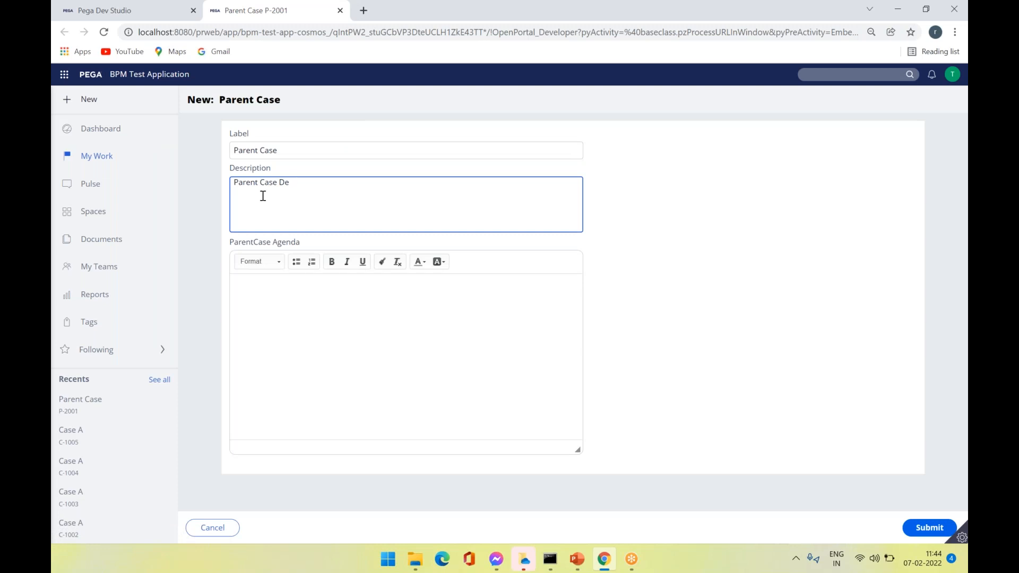
text(ption)
key(Tab)
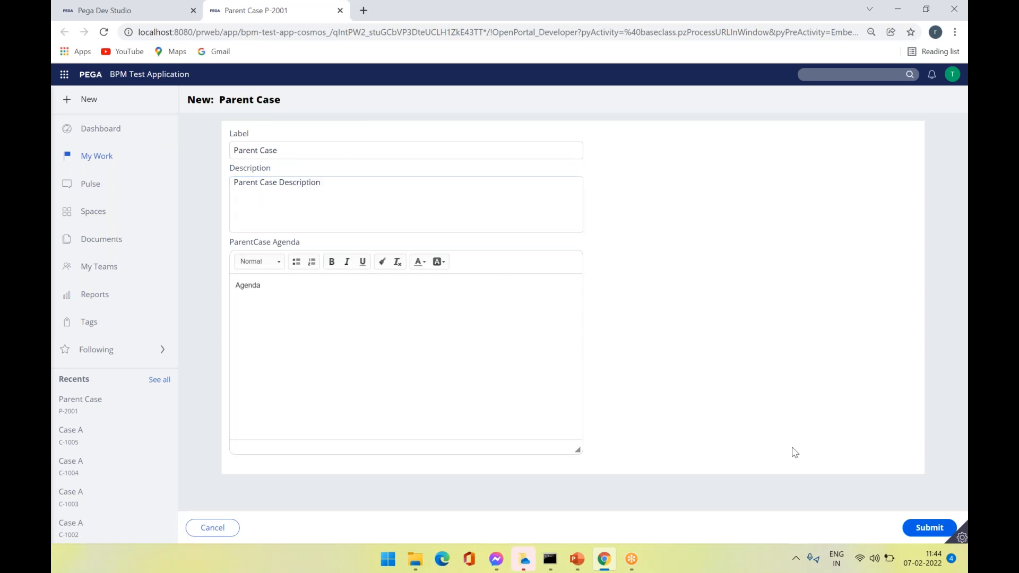
click(922, 528)
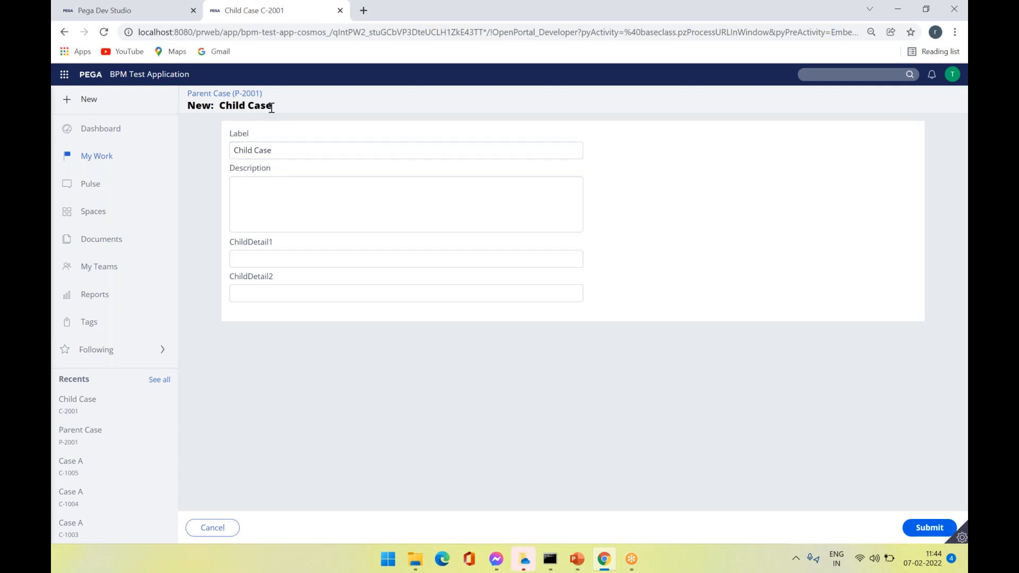
- Fill the Child Case with description "Child Case Description", the training provider's name as ChildDetail1 and "New Batch" as ChildDetail2, and submit it
click(286, 150)
click(249, 194)
text(Child Case Description)
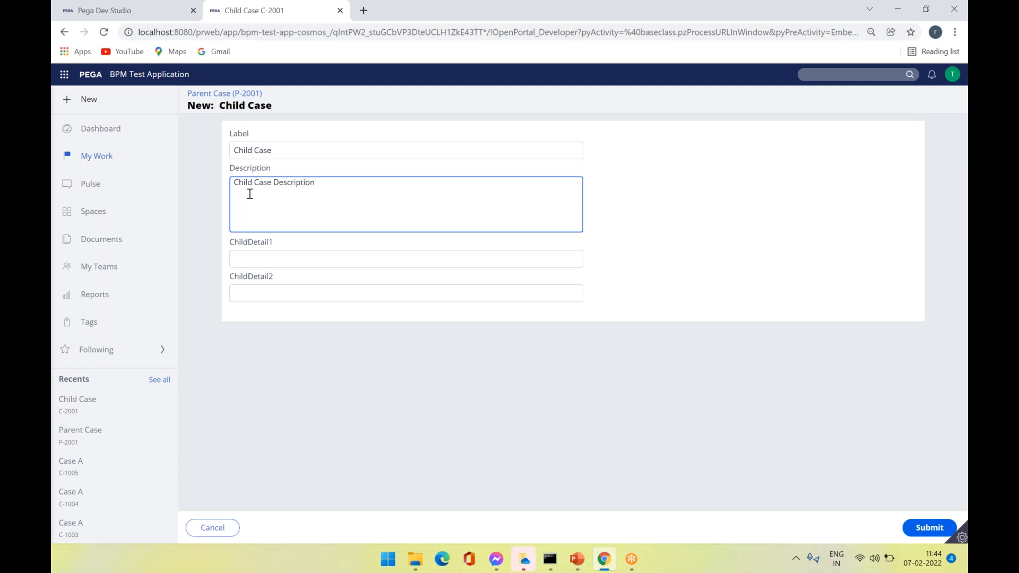
click(243, 255)
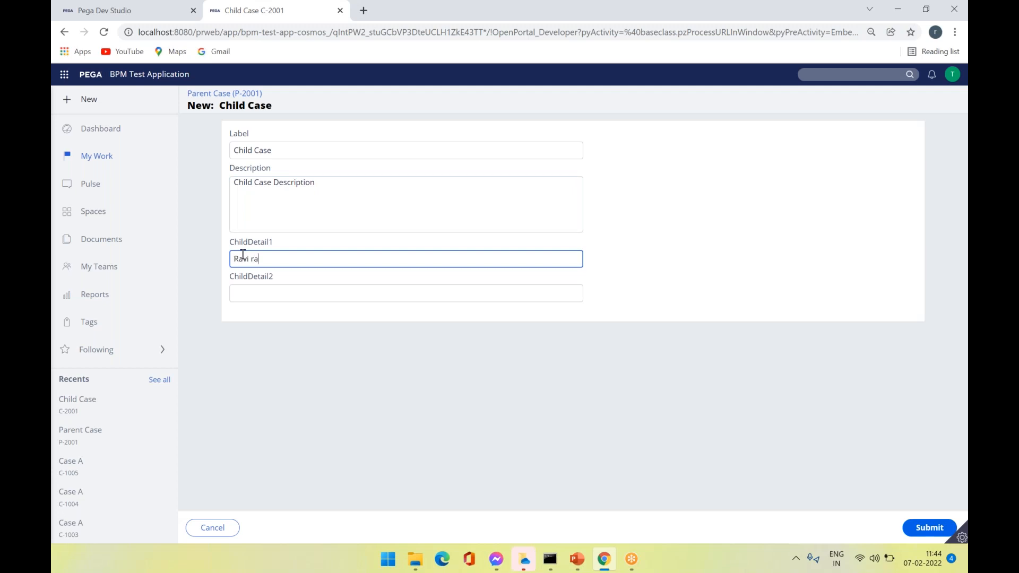
text(Ravi raj Pega trainings)
click(247, 298)
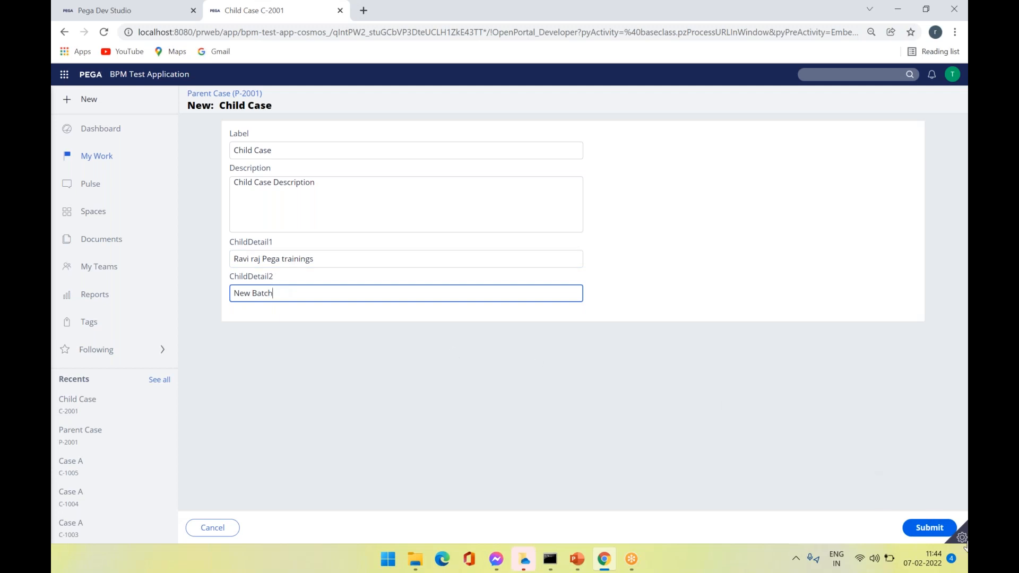
click(934, 529)
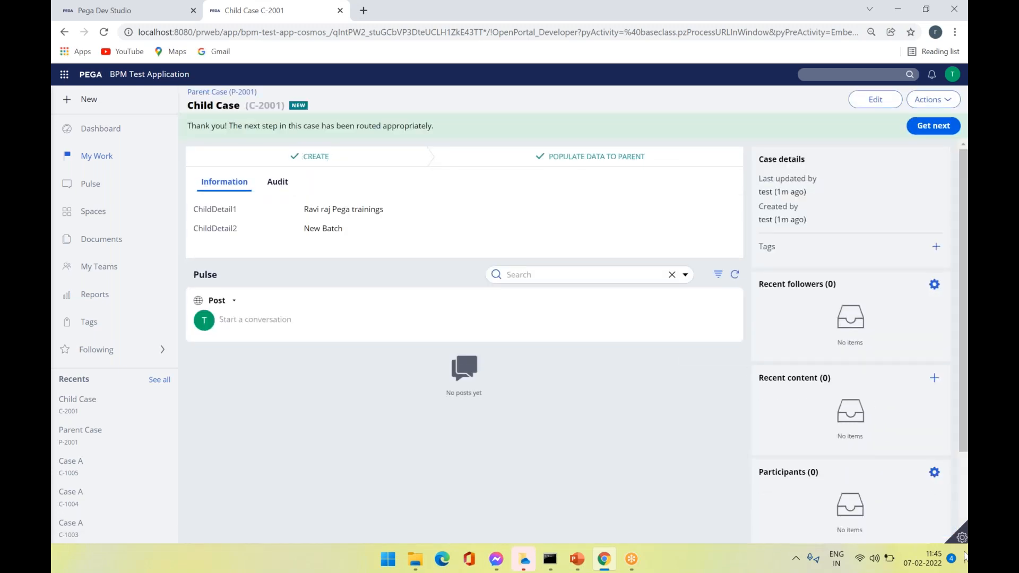
- Open the Clipboard viewer for the child case and inspect the child details on pyWorkPage
click(962, 538)
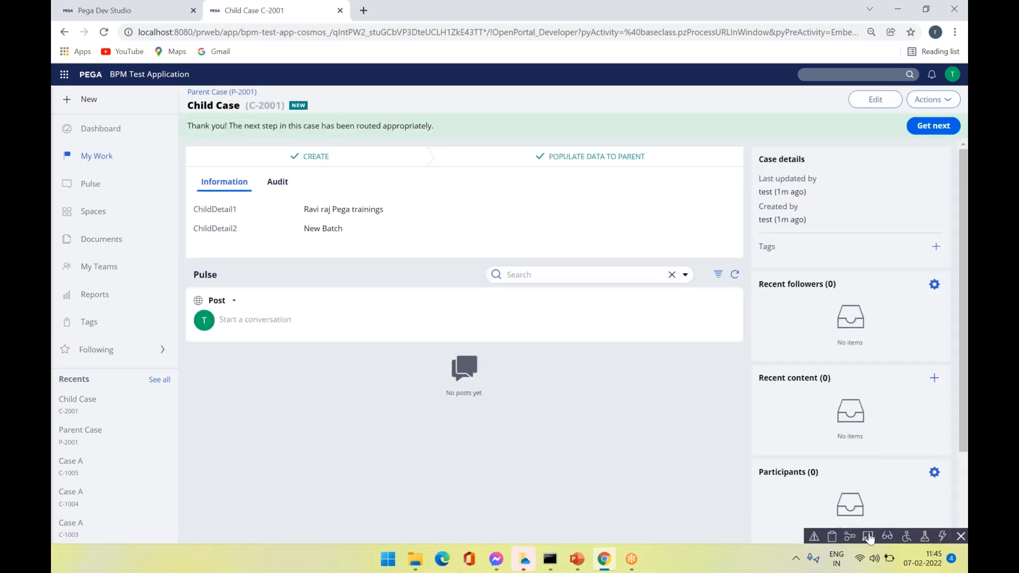
click(832, 538)
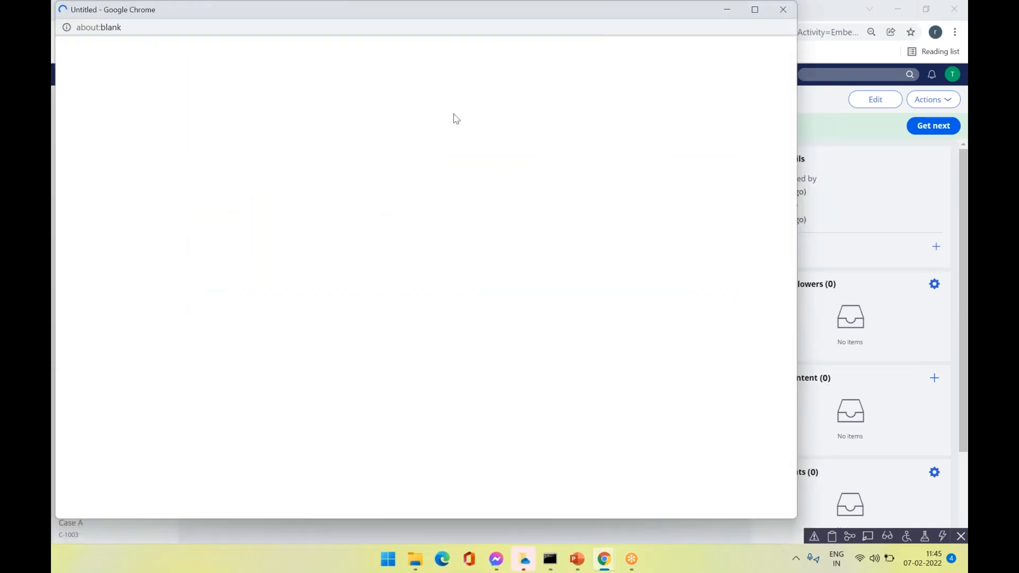
drag(248, 14, 475, 64)
click(460, 400)
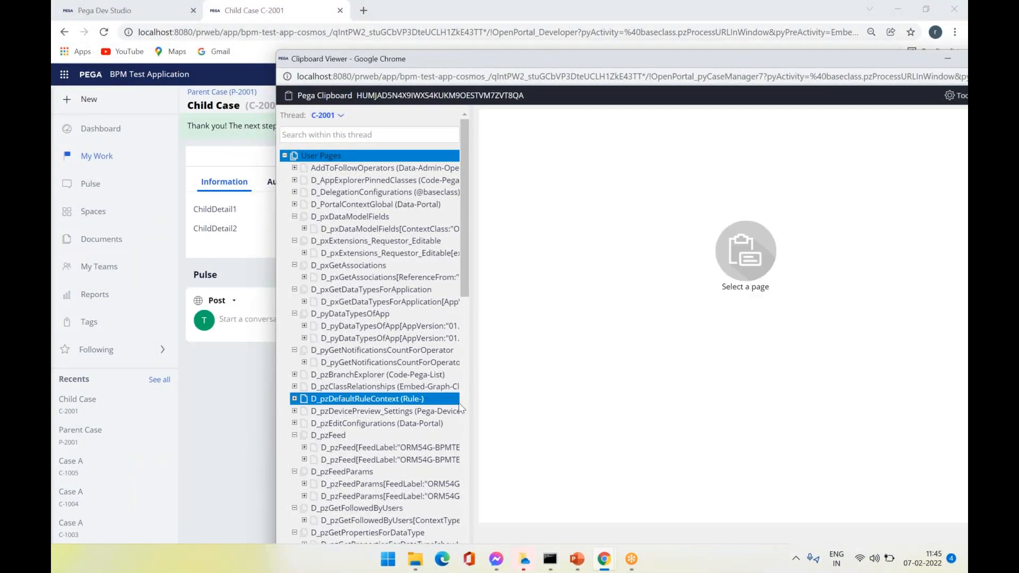
drag(467, 268, 467, 520)
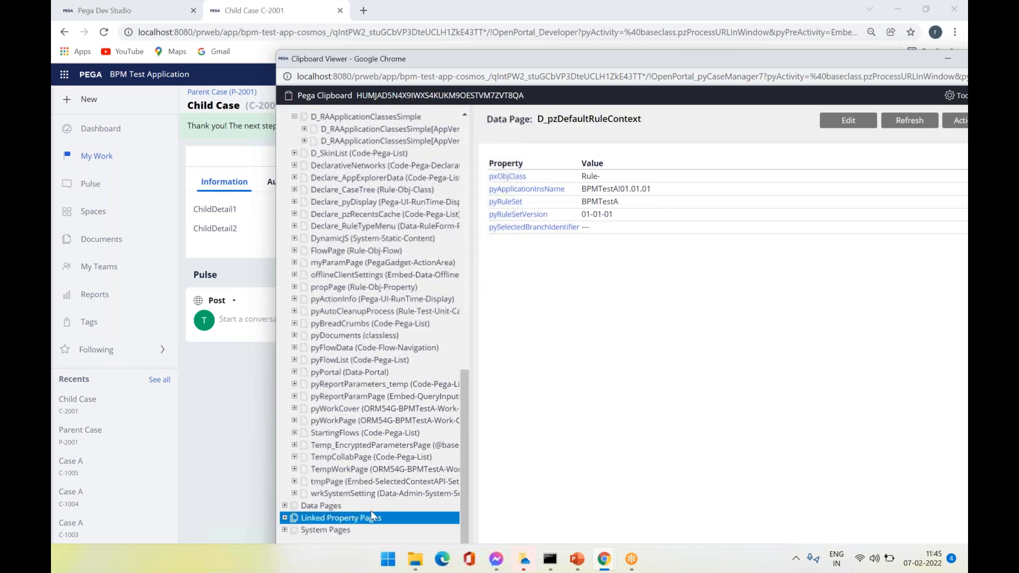
click(371, 420)
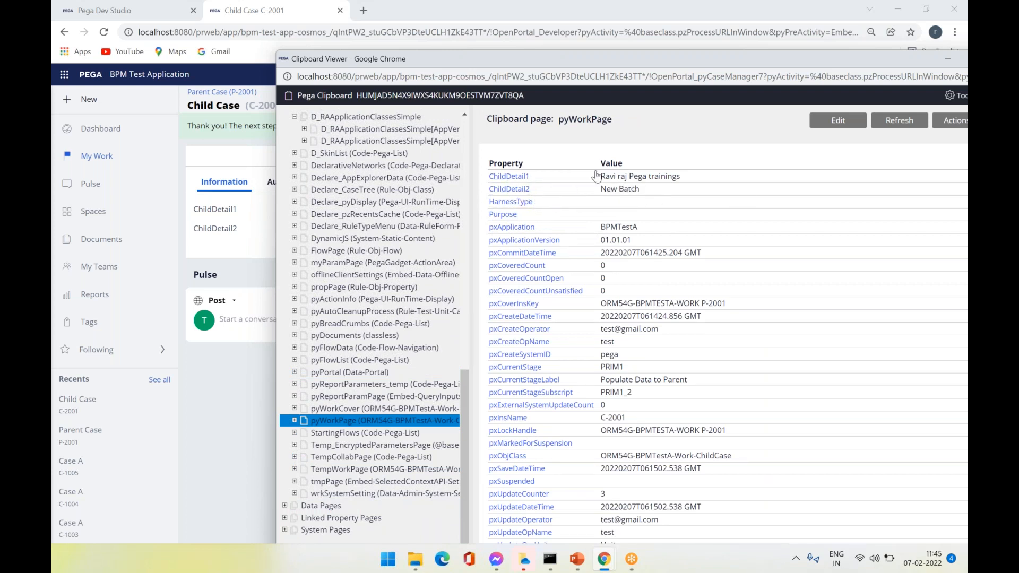
- Inspect the pyWorkCover clipboard page for the ChildDetail1 and pyDetail values copied to the parent case
click(374, 410)
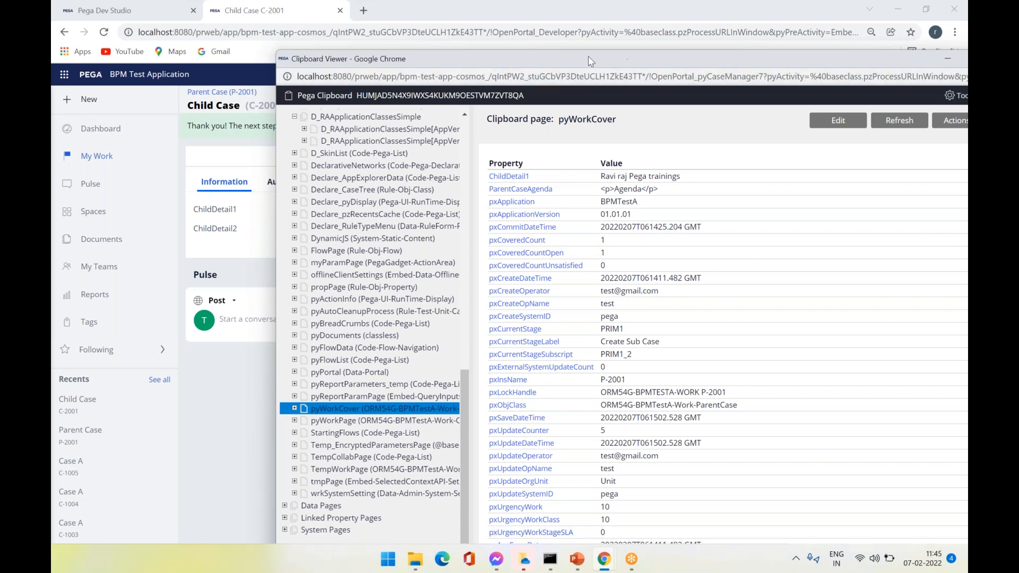
drag(592, 57, 513, 36)
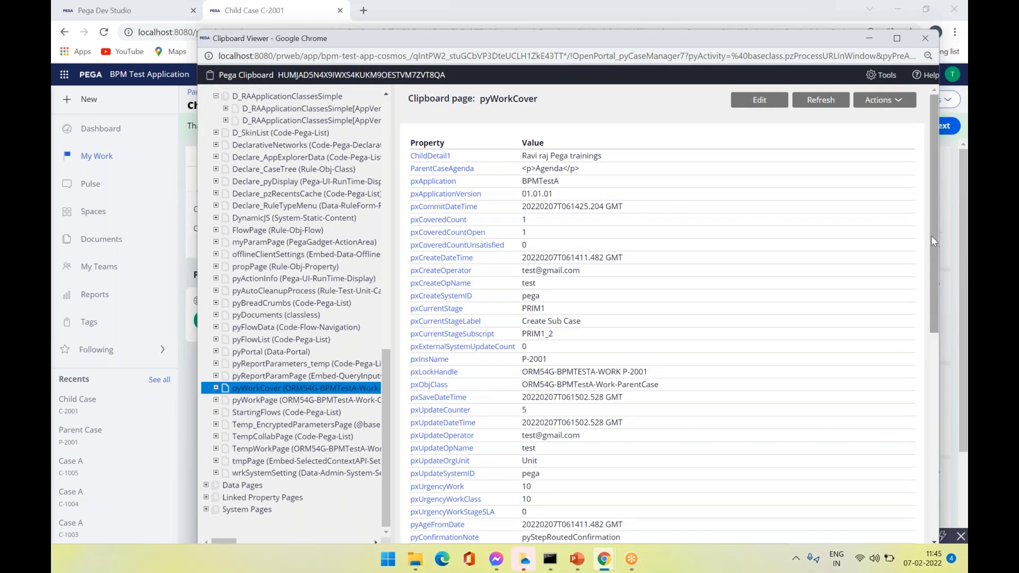
drag(931, 240, 931, 450)
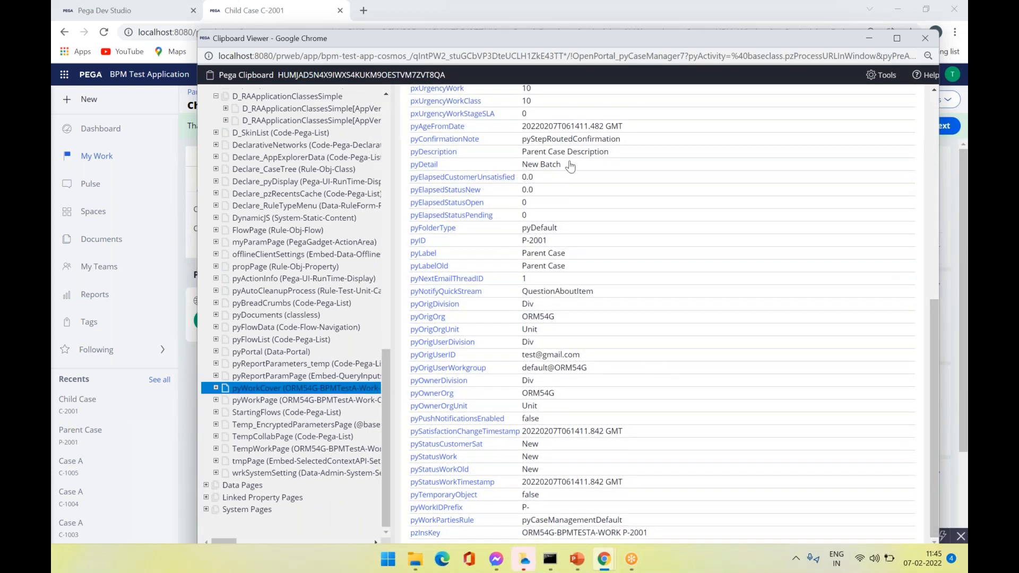
- Switch back to Dev Studio and review the Update a case shape in the Populate Data to Parent flow and the SetDetailsToParent data transform
click(122, 10)
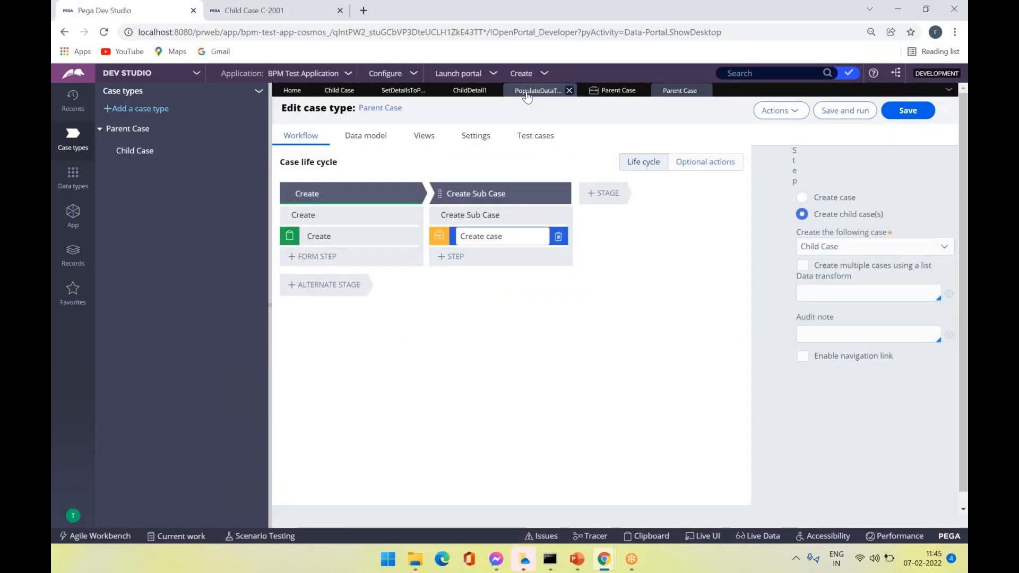
click(528, 93)
click(465, 223)
double_click(466, 223)
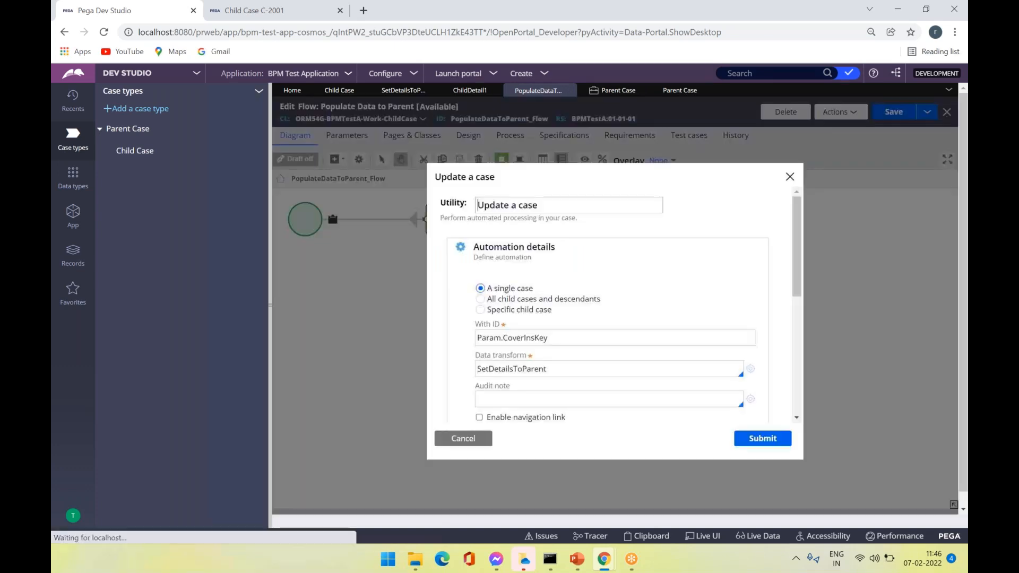
click(403, 93)
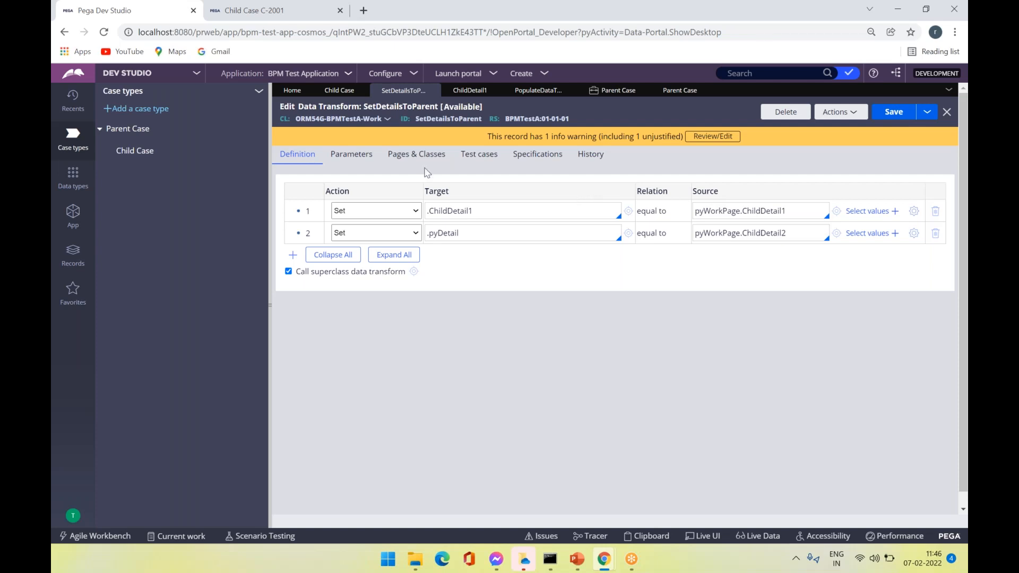
- Open the Populate Data to Parent process from the Child Case life cycle, review the Update a case properties and close them without changes
click(337, 92)
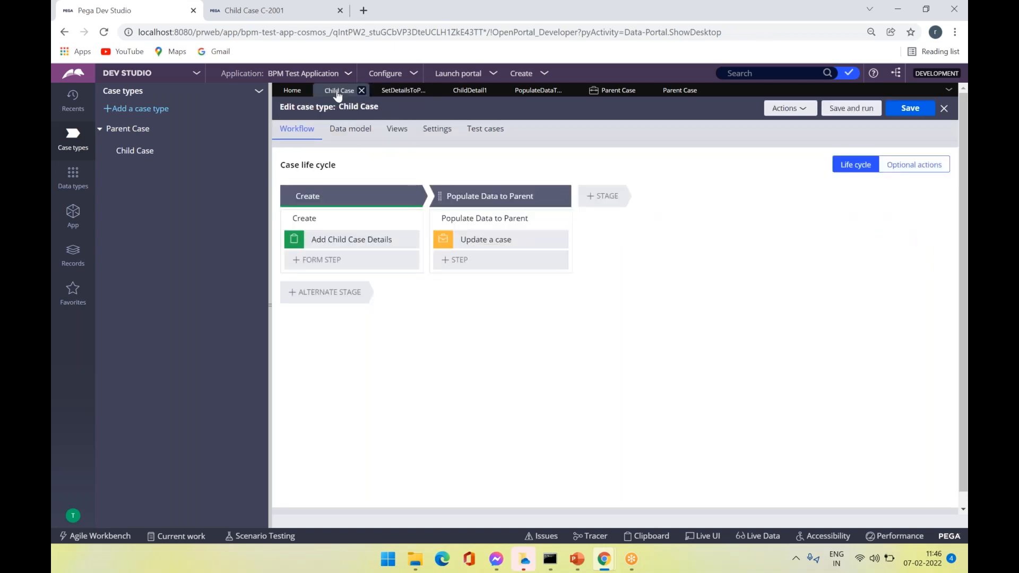
click(522, 222)
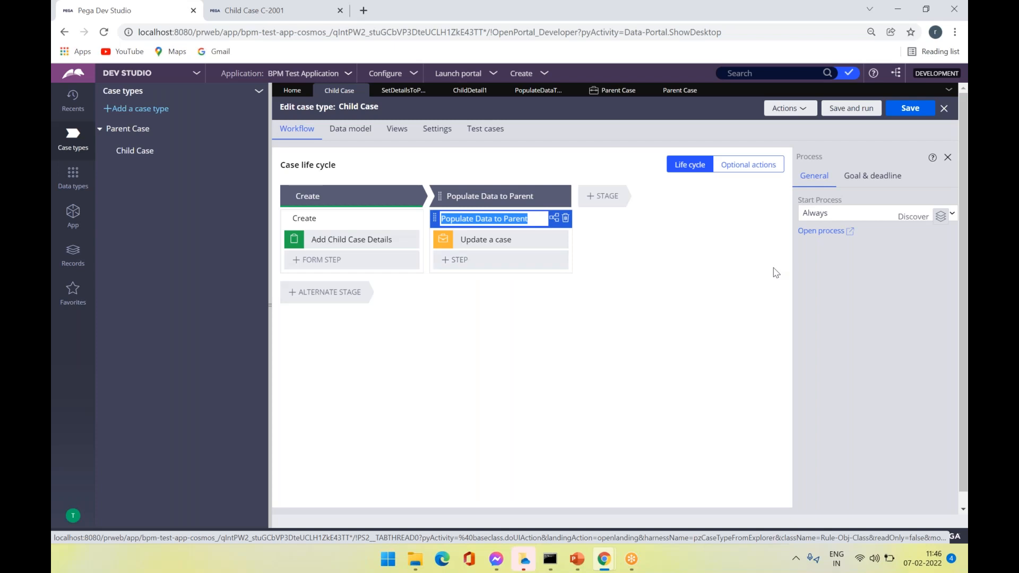
click(821, 231)
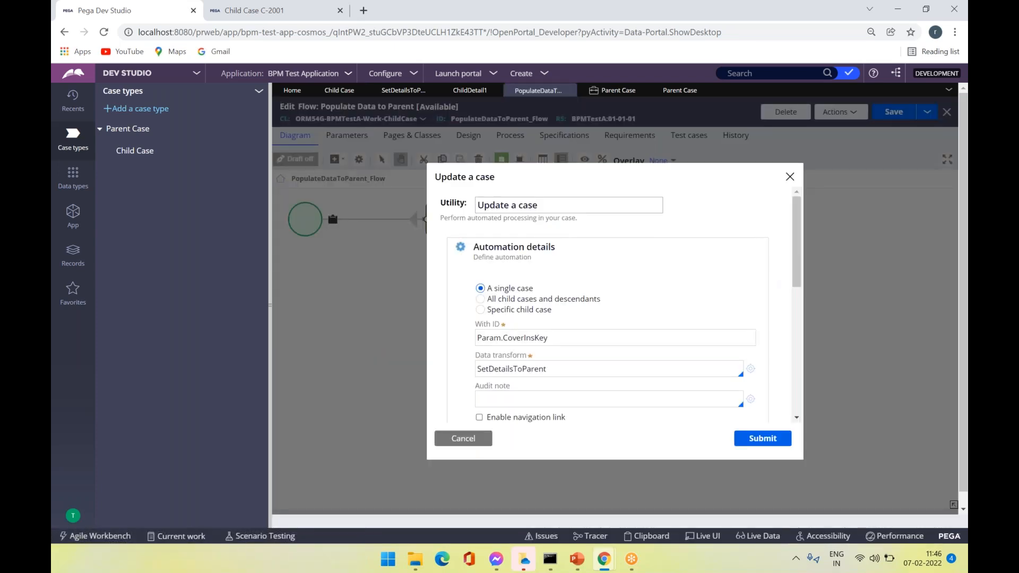
drag(798, 264, 766, 394)
click(462, 440)
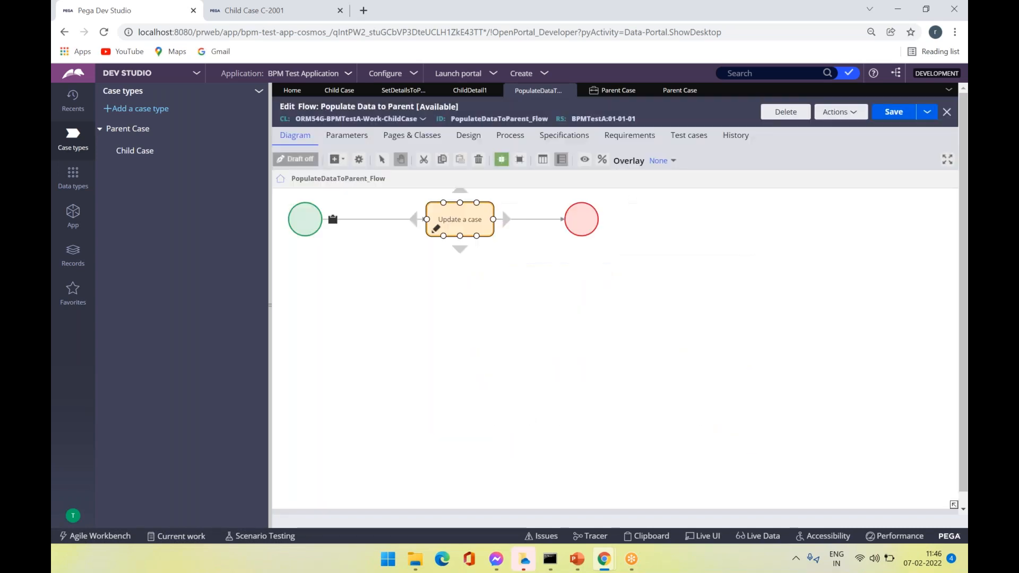
- Add a Utility shape to the Populate Data to Parent flow and place it below the Update a case shape
right_click(361, 349)
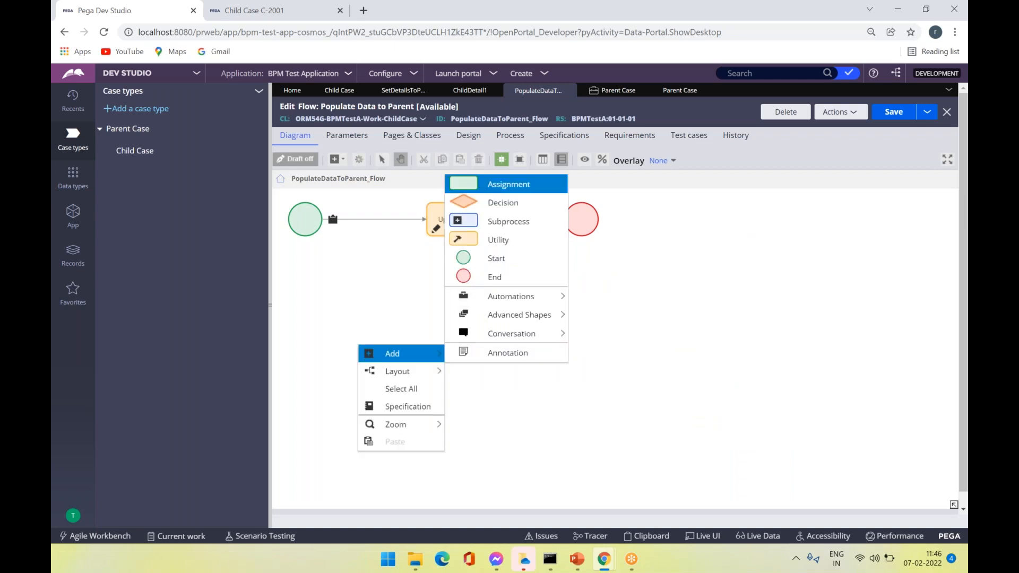
click(496, 248)
drag(392, 365, 425, 287)
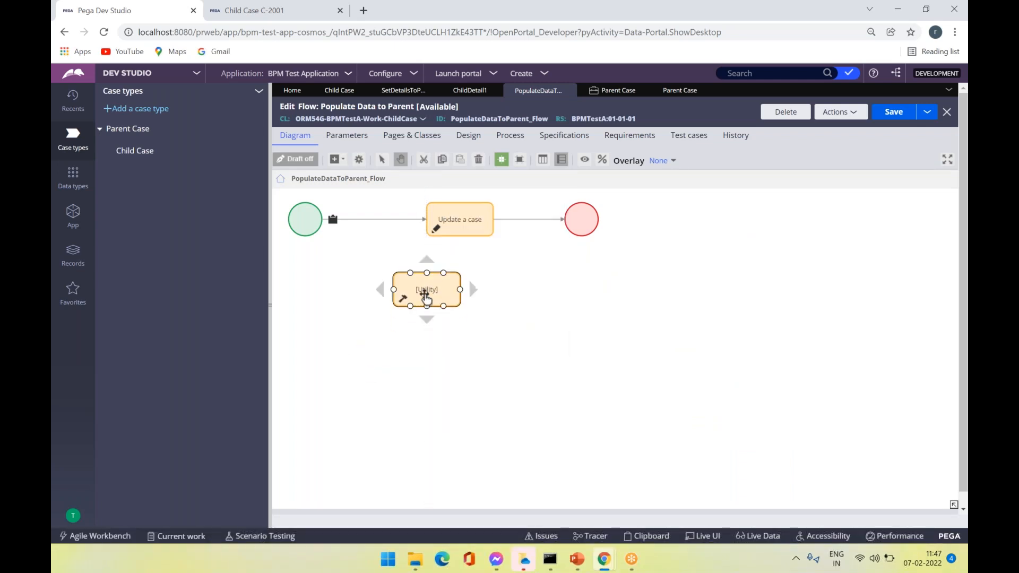
- Reroute the start connector from Update a case to the Utility shape and connect the Utility to the end shape
click(381, 219)
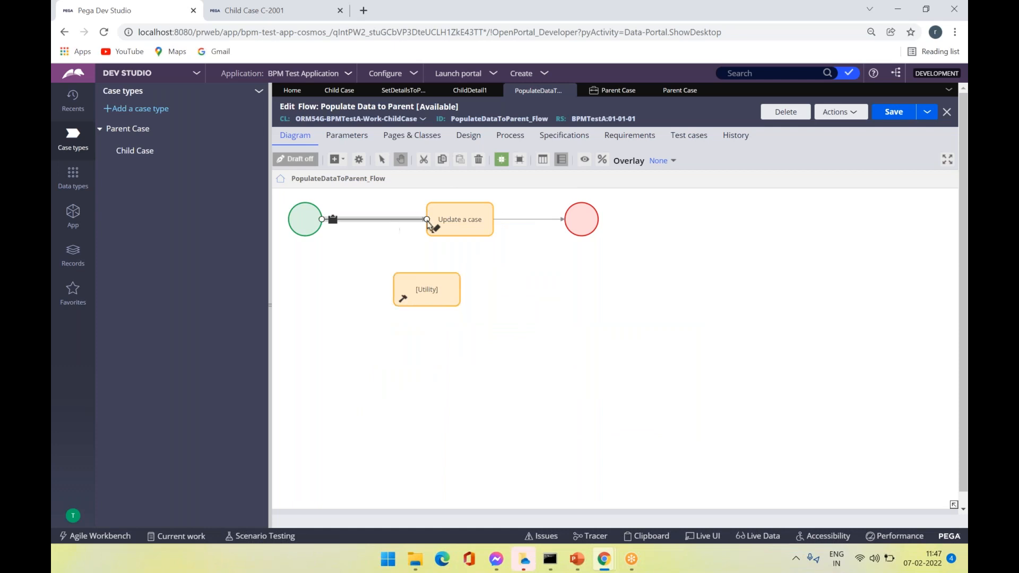
drag(427, 219, 399, 297)
click(447, 294)
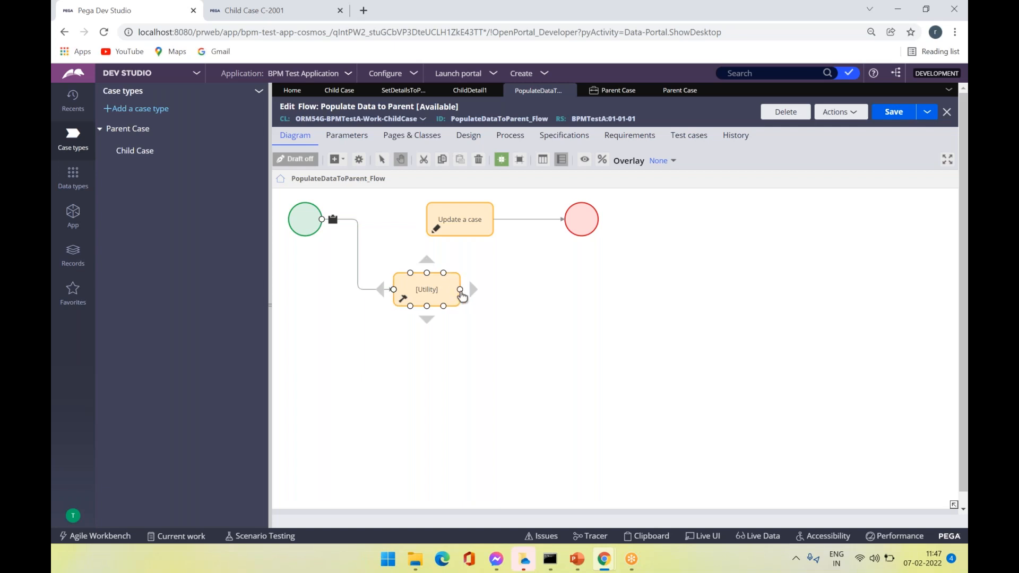
drag(460, 290, 582, 239)
- Set the Utility shape's activity rule to UpdateDetailsToParent and create that activity in the ORM54G-BPMTestA-Work-ChildCase class
click(396, 302)
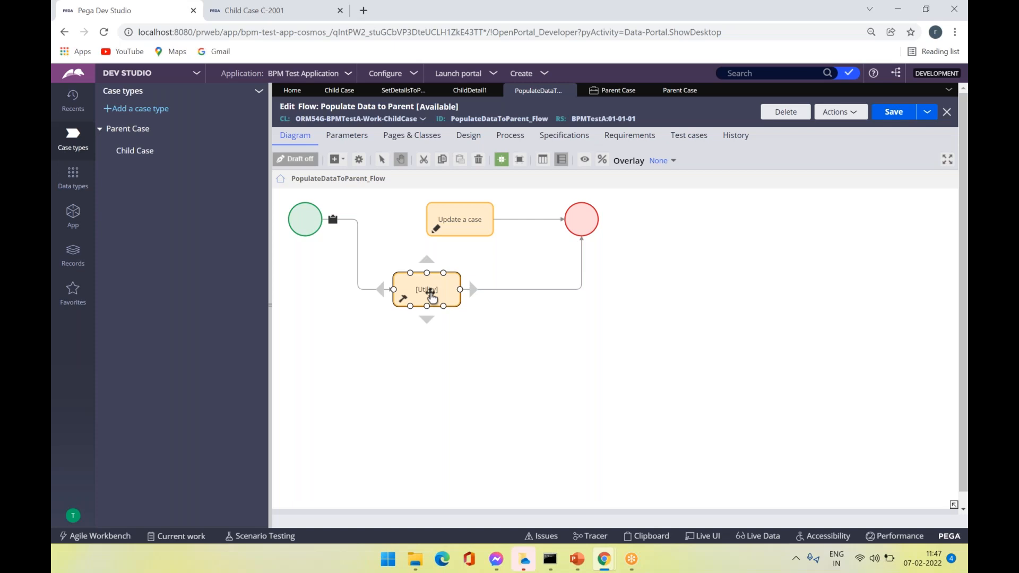
double_click(433, 298)
double_click(502, 326)
key(BackSpace)
text(Up)
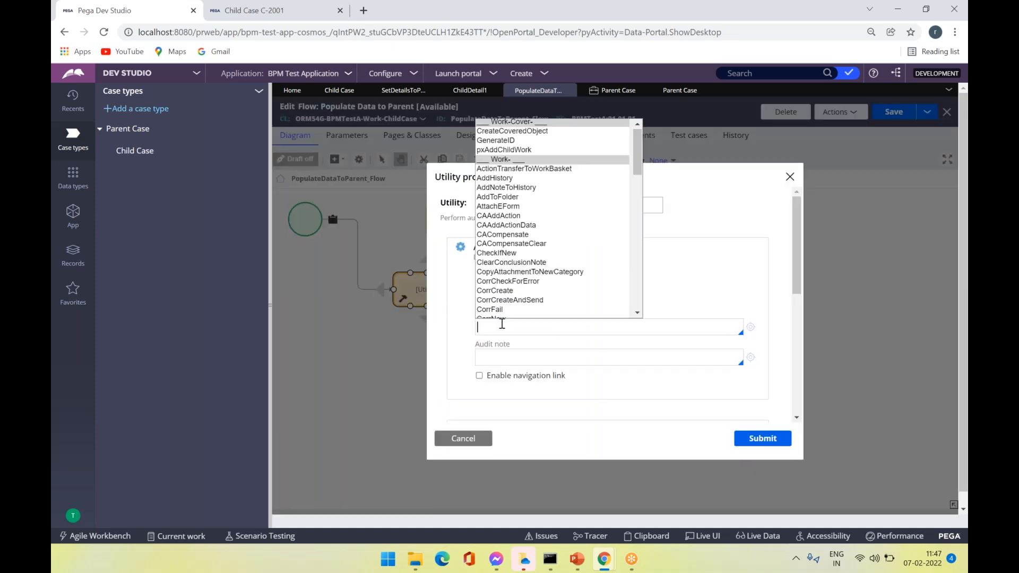
text(dateDetails)
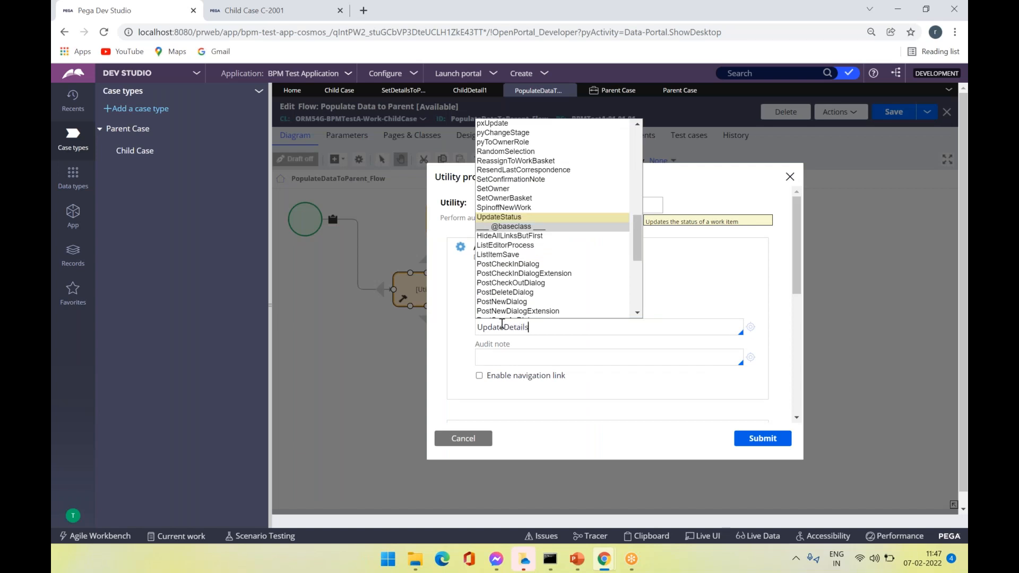
text(ToParents)
click(751, 327)
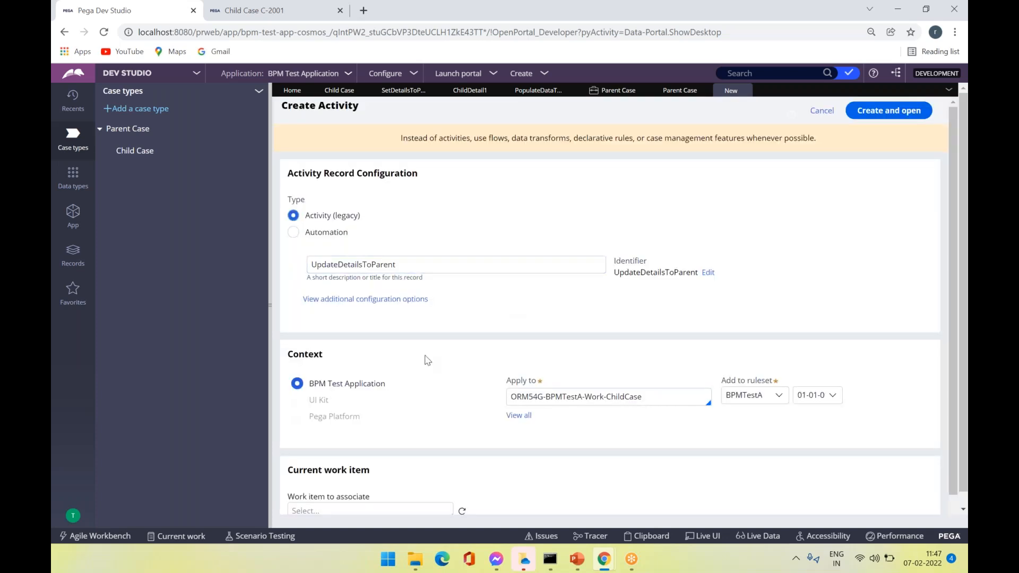
click(883, 117)
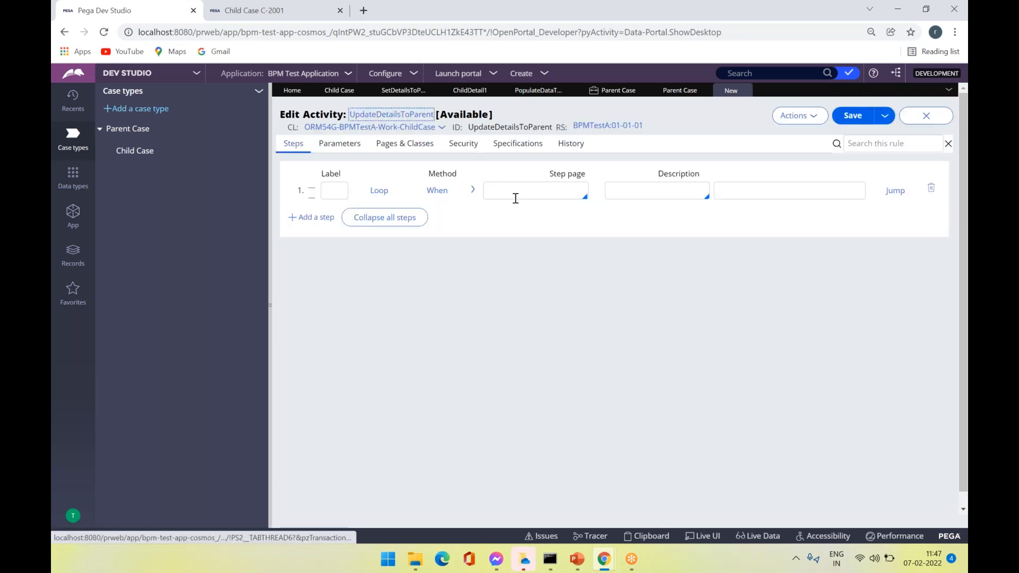
- Set the first step of the UpdateDetailsToParent activity to the Obj-Open-By-Handle method
click(517, 195)
text(Obj)
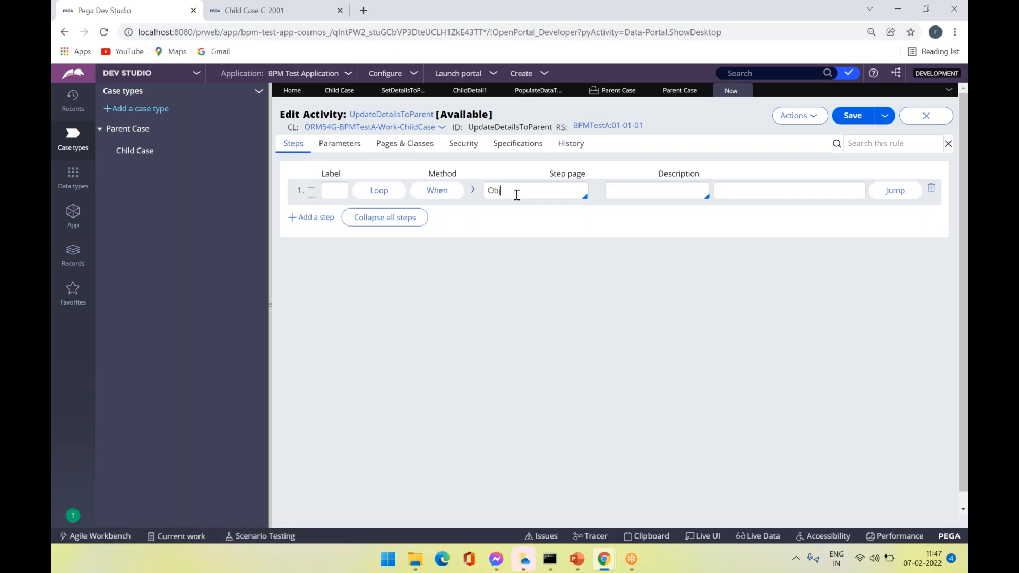
text(-)
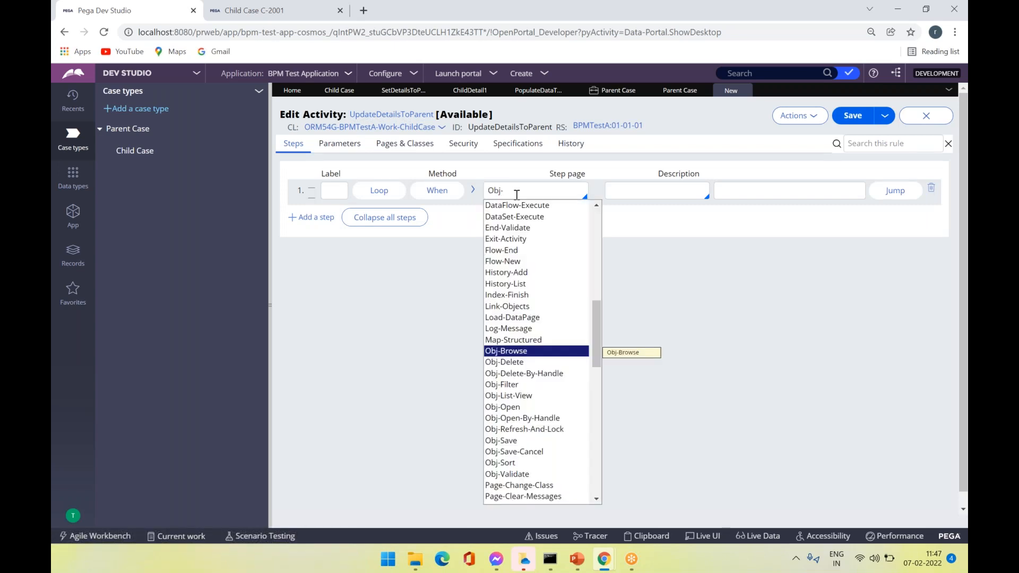
key(Down)
text(Open)
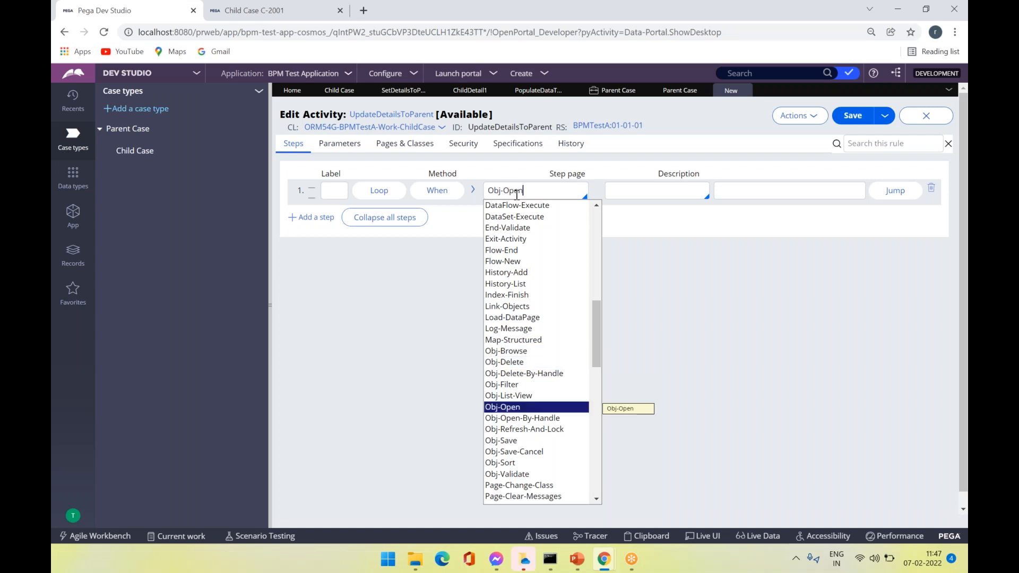
key(Down)
key(Return)
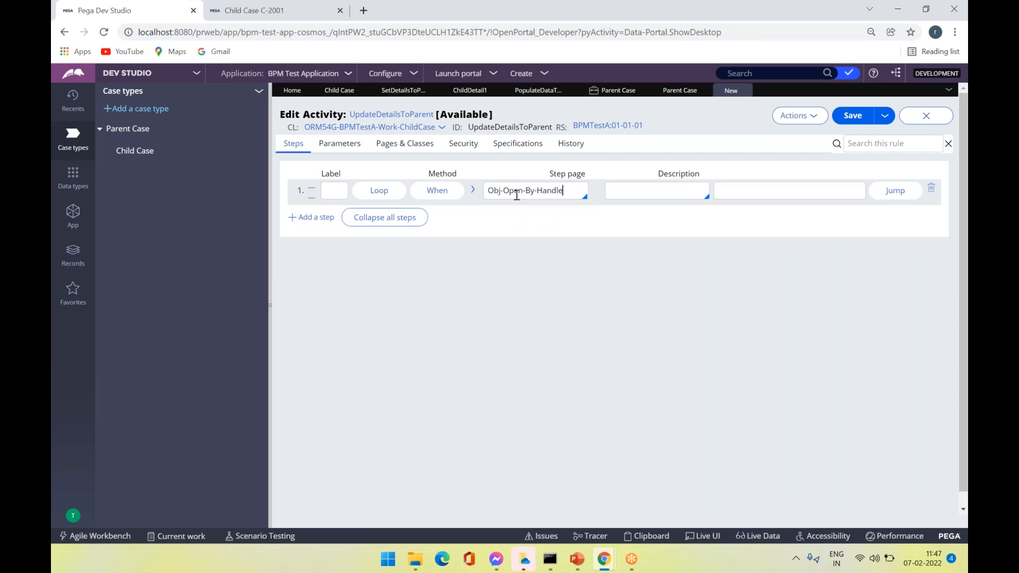
- Insert a new activity step before the Obj-Open-By-Handle step and enter Property-Set as its method
click(306, 192)
click(314, 266)
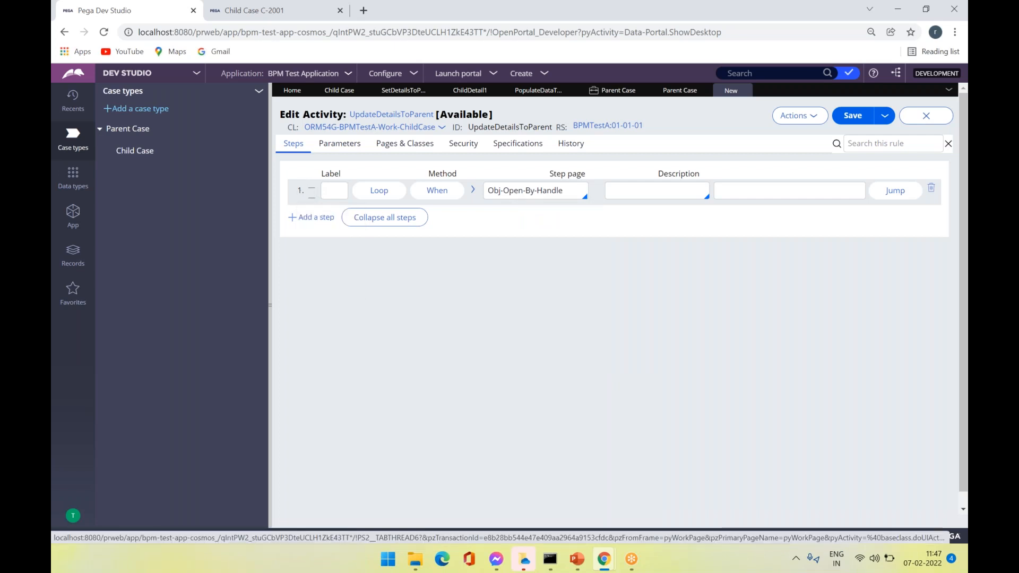
click(537, 191)
text(Property-Set)
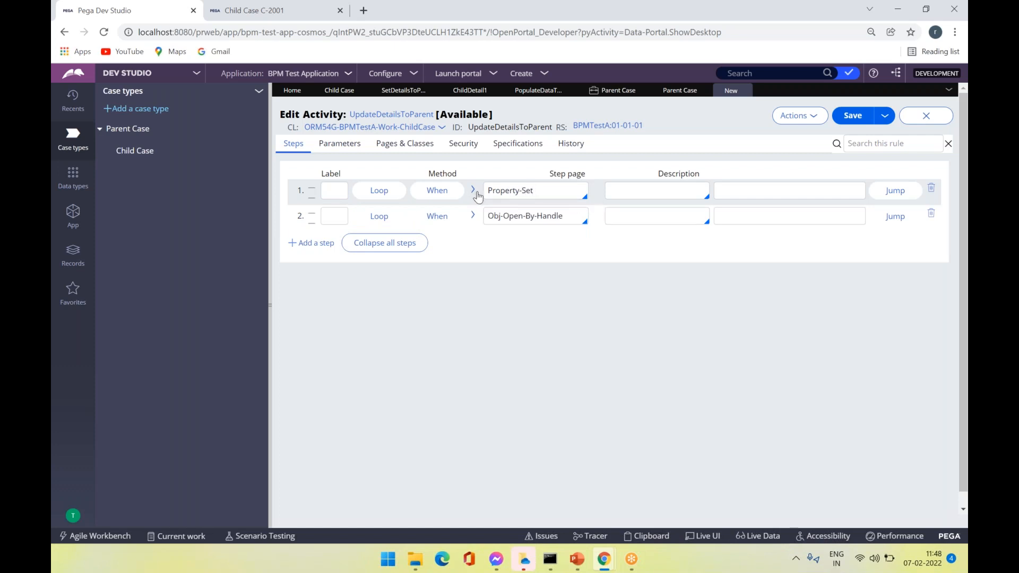
- Clear the first step's method, collapse the explorer, and view the step's When condition option without enabling it
triple_click(532, 194)
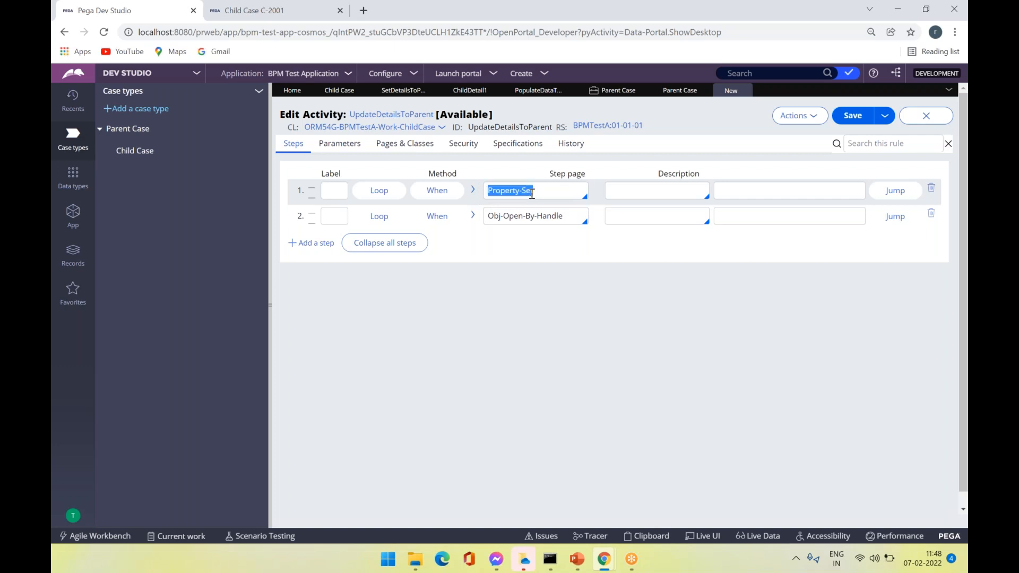
key(BackSpace)
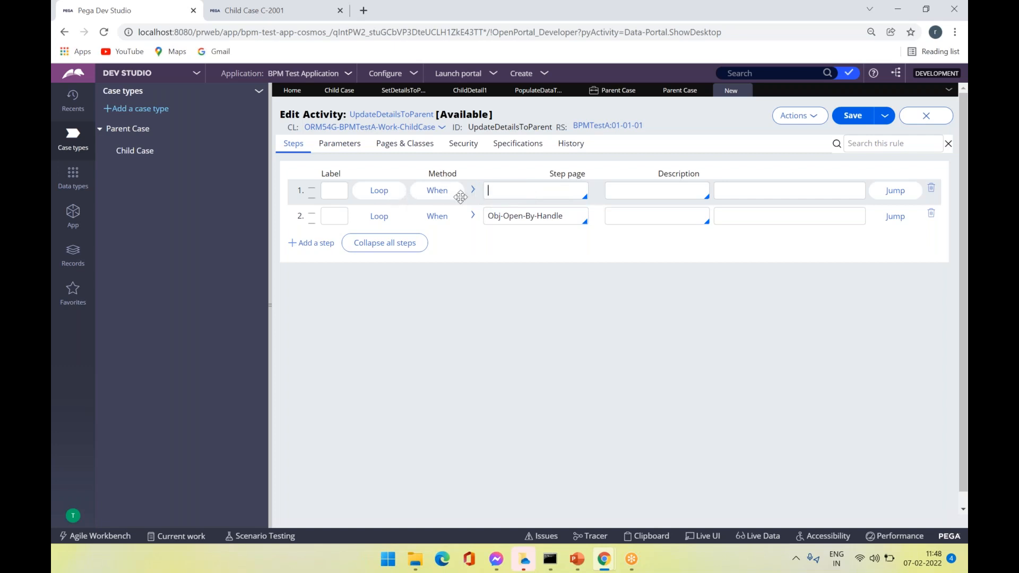
click(500, 191)
click(335, 190)
click(385, 245)
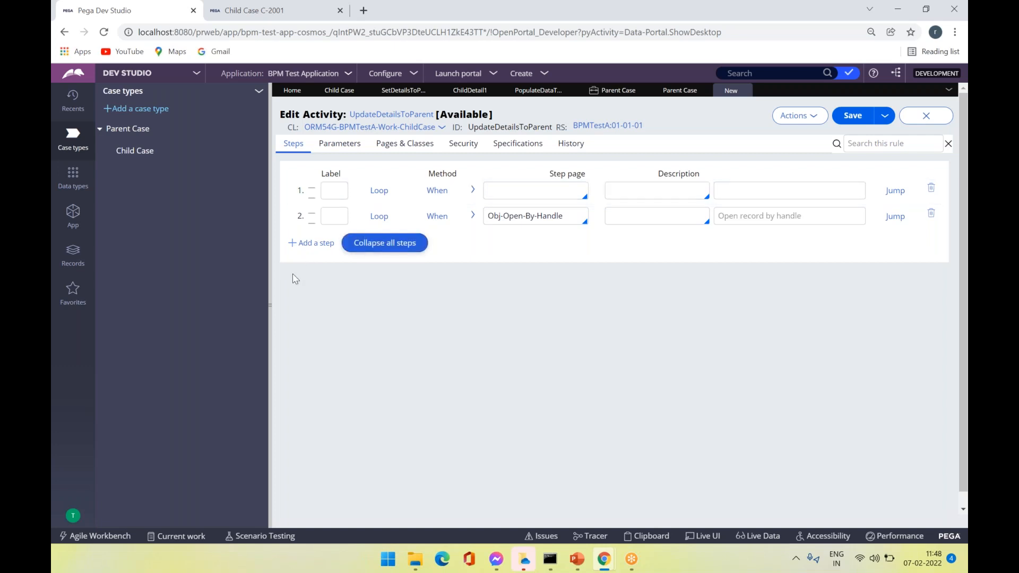
click(270, 285)
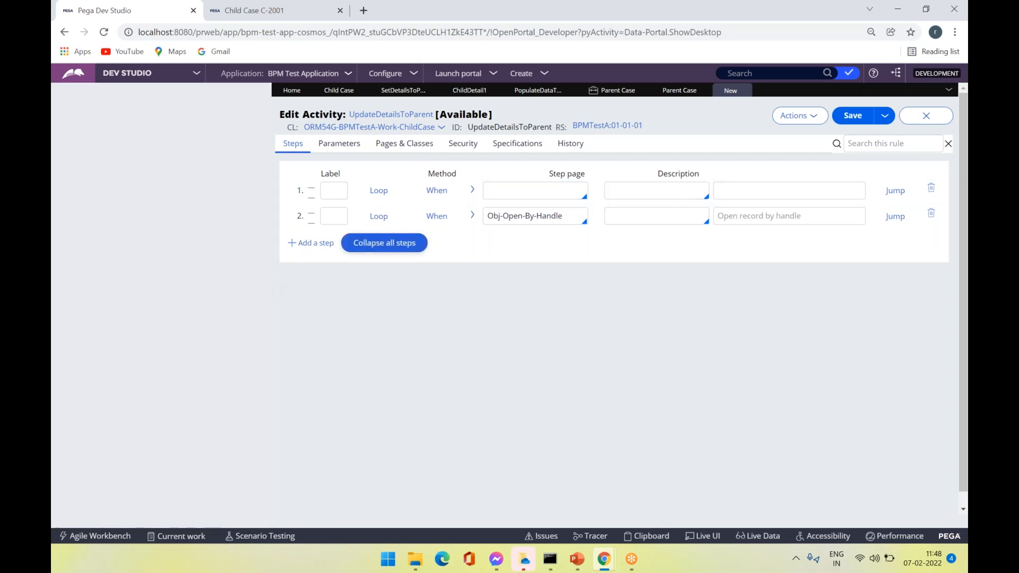
click(256, 192)
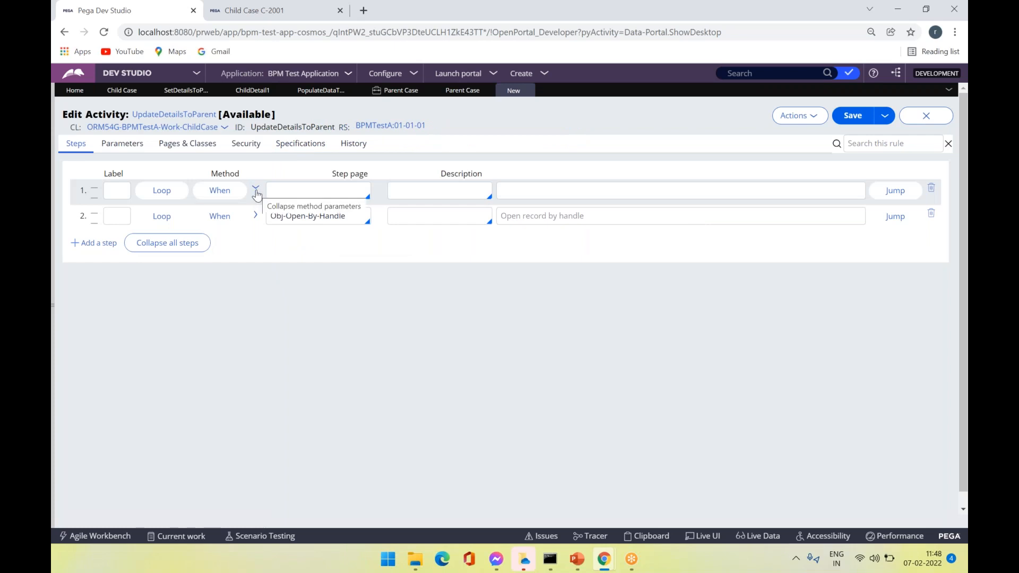
click(222, 195)
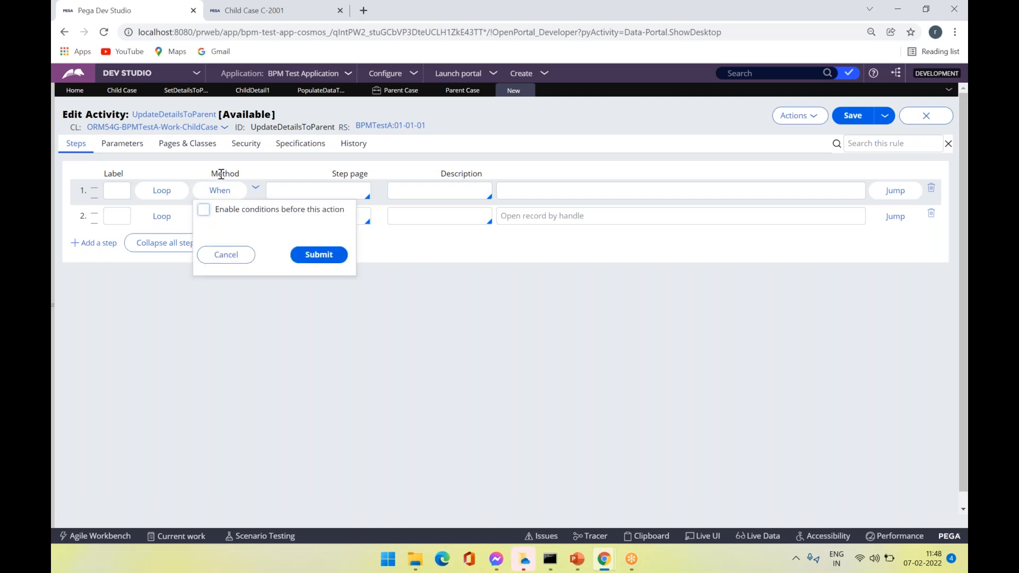
click(222, 251)
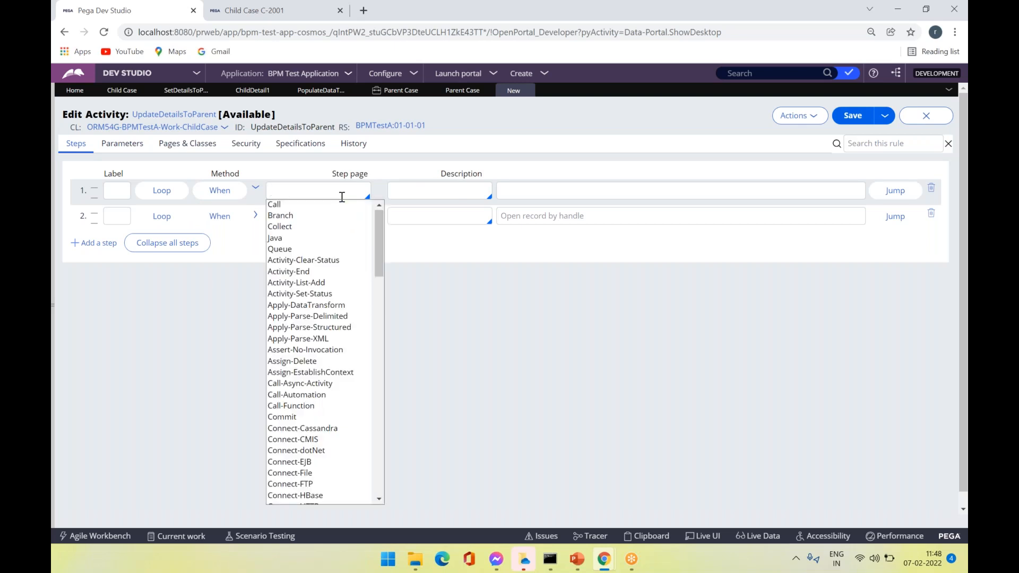
- Choose Property-Set as the method of the activity's blank first step
text(Property)
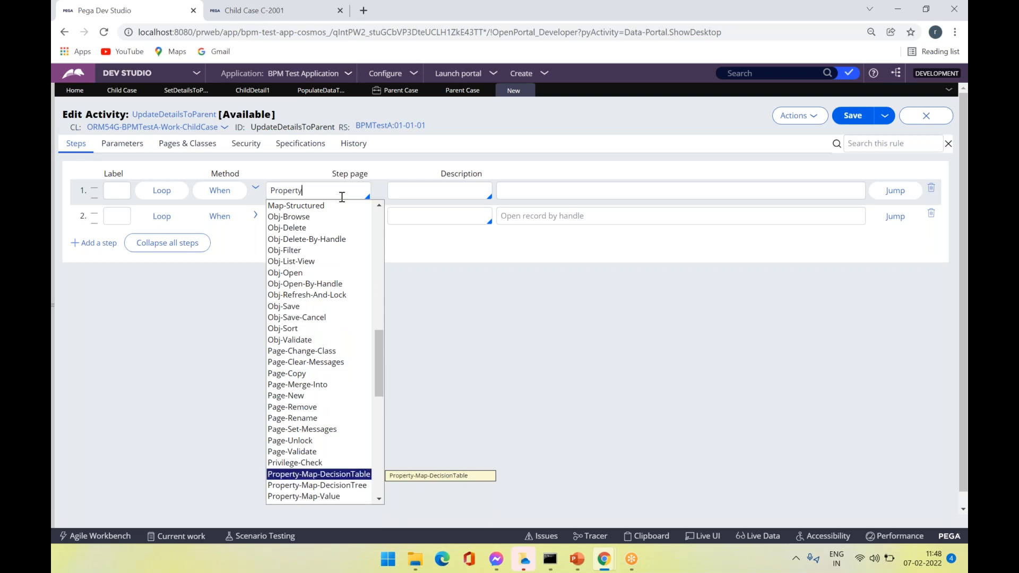
key(Down)
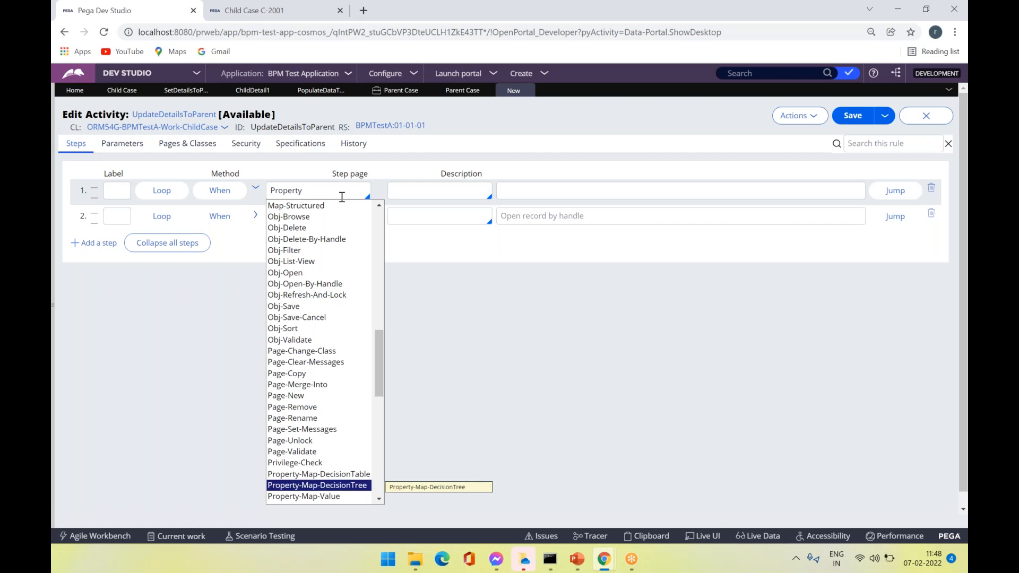
key(Down)
key(Down)
key(Down)
key(Down)
key(Down)
key(Down)
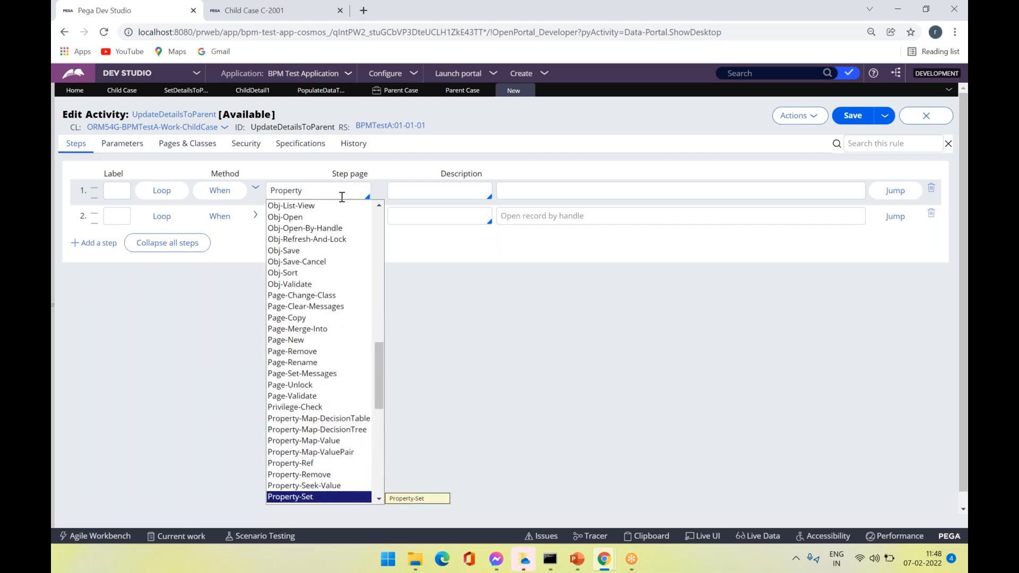
key(Return)
- Expand the Property-Set method parameters and enter pyWorkPage.pzInsk as the property value
click(255, 190)
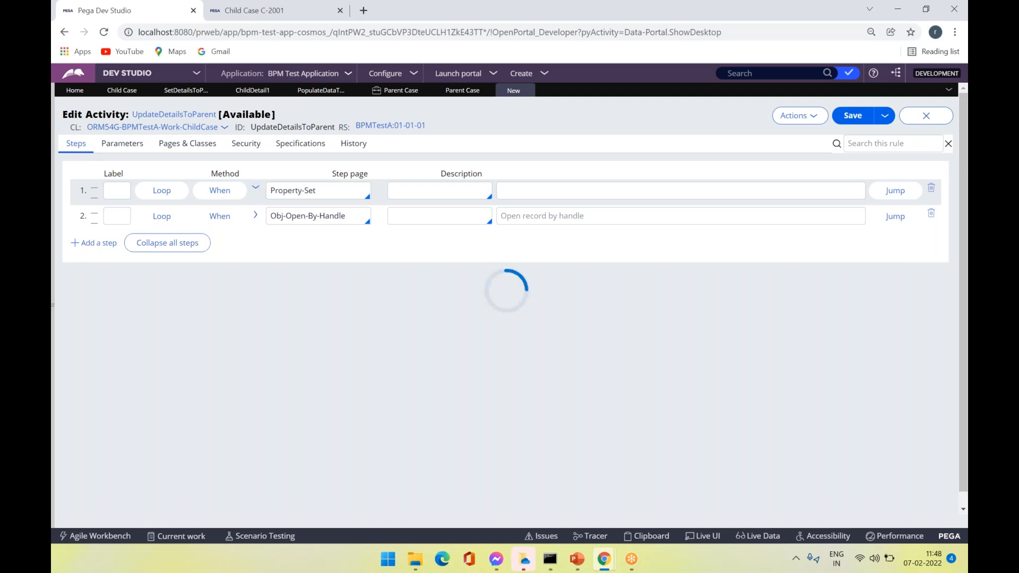
click(256, 190)
click(255, 190)
click(299, 260)
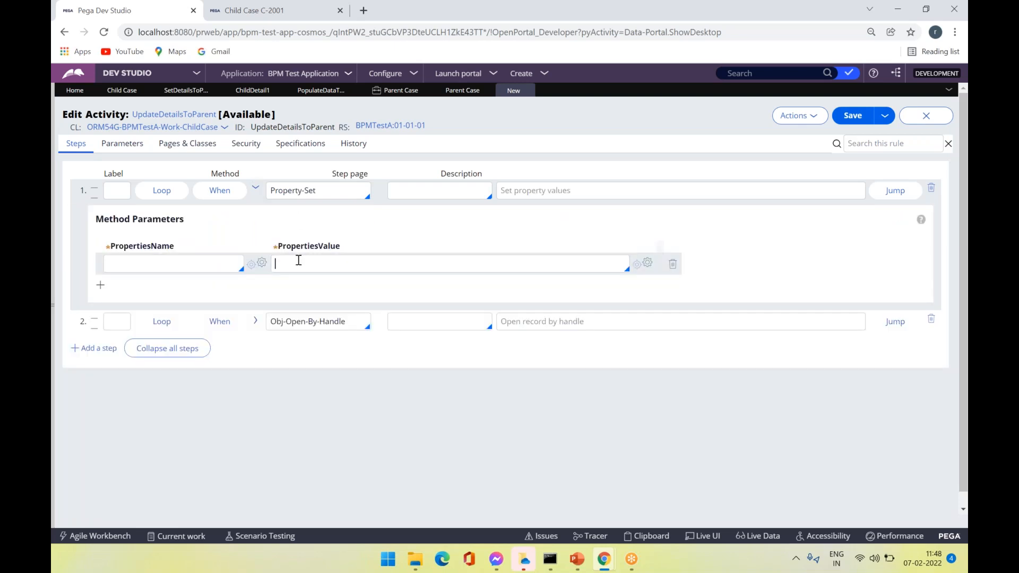
text(pyWorkPage.pzInsk)
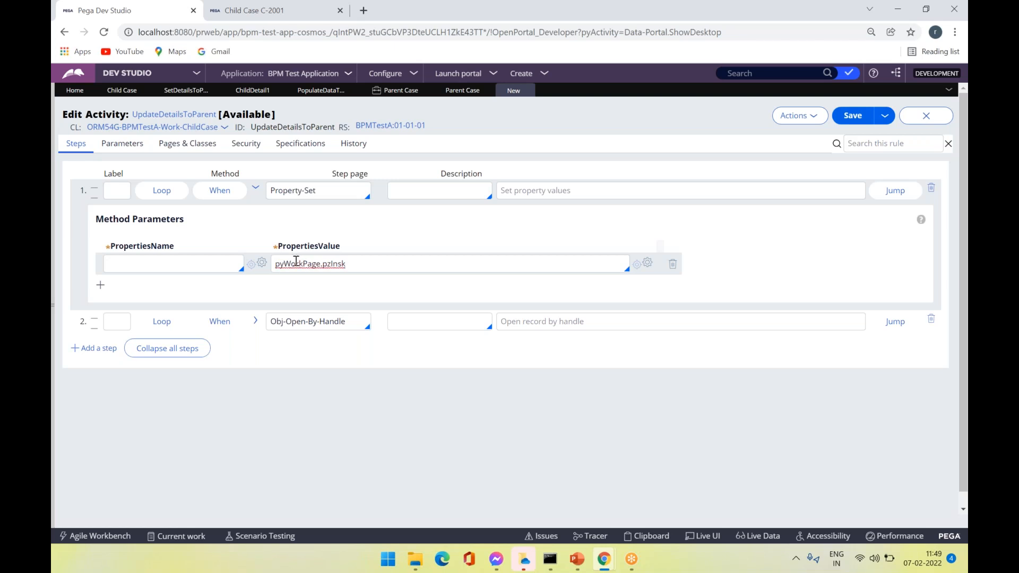
- Copy the pyWorkPage name from the property value and add it as a page name in the activity's pages and classes
double_click(296, 263)
key(ctrl+c)
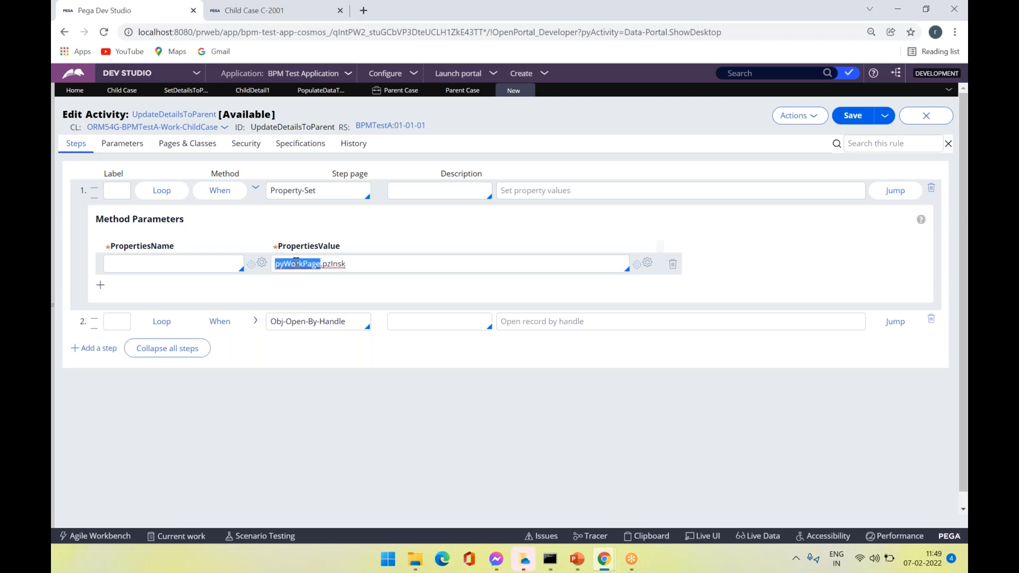
click(188, 144)
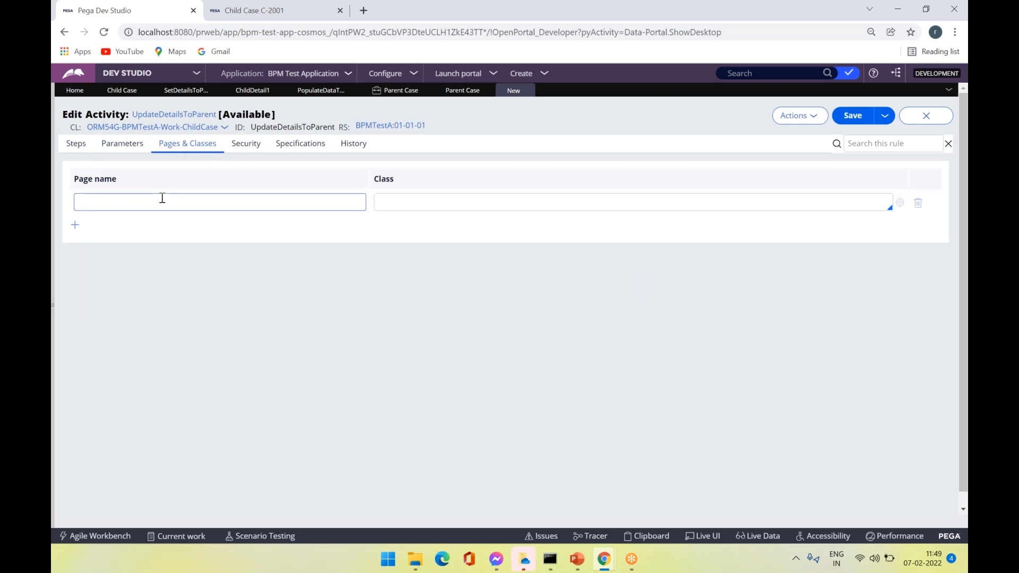
click(162, 198)
key(ctrl+v)
key(Tab)
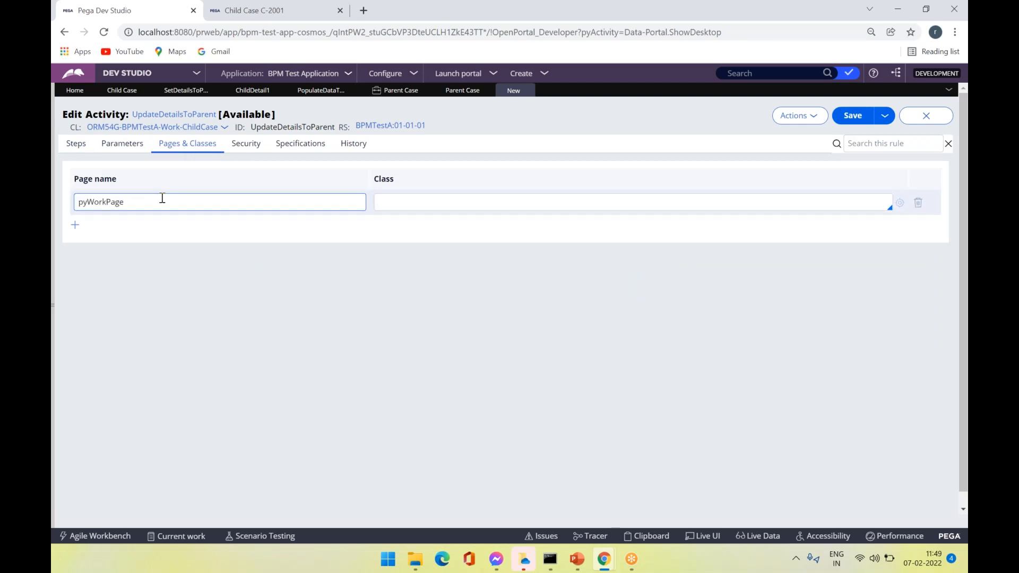
- Set the class of pyWorkPage to ORM54G-BPMTestA-Work-ChildCase, reusing the work class name from the application explorer
click(53, 234)
click(73, 212)
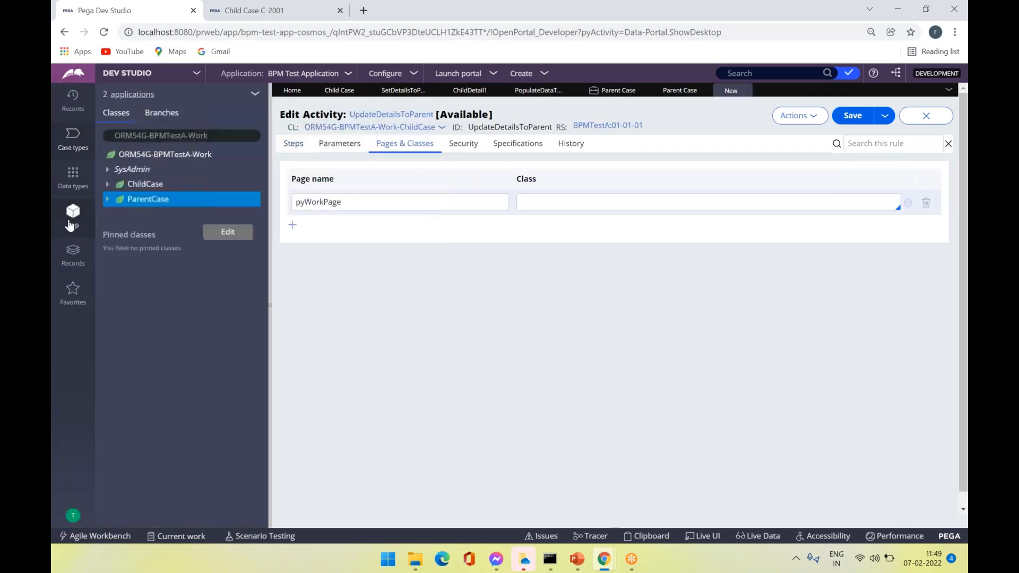
click(217, 135)
key(ctrl+c)
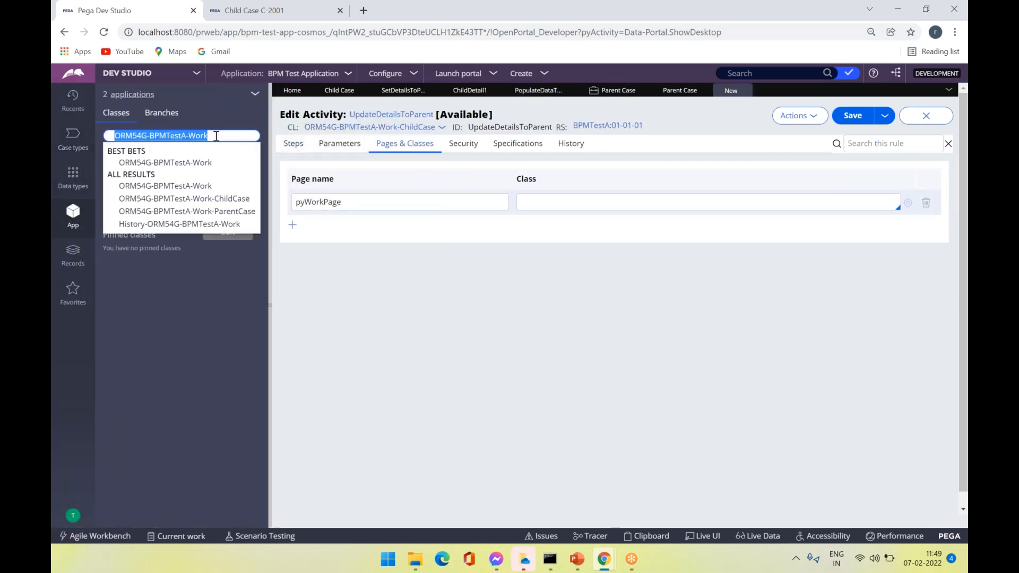
click(576, 195)
key(ctrl+v)
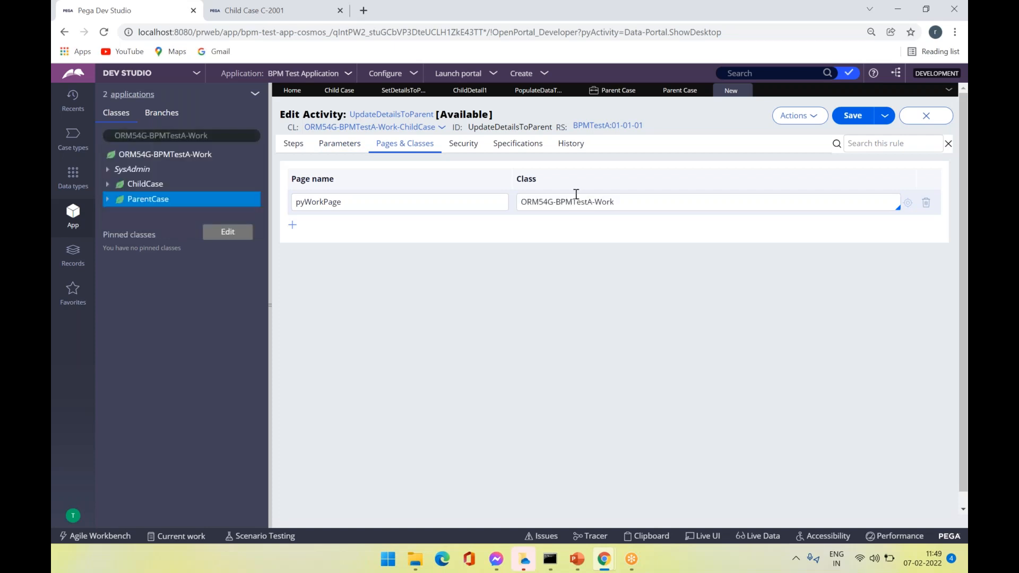
text(-ChildCase)
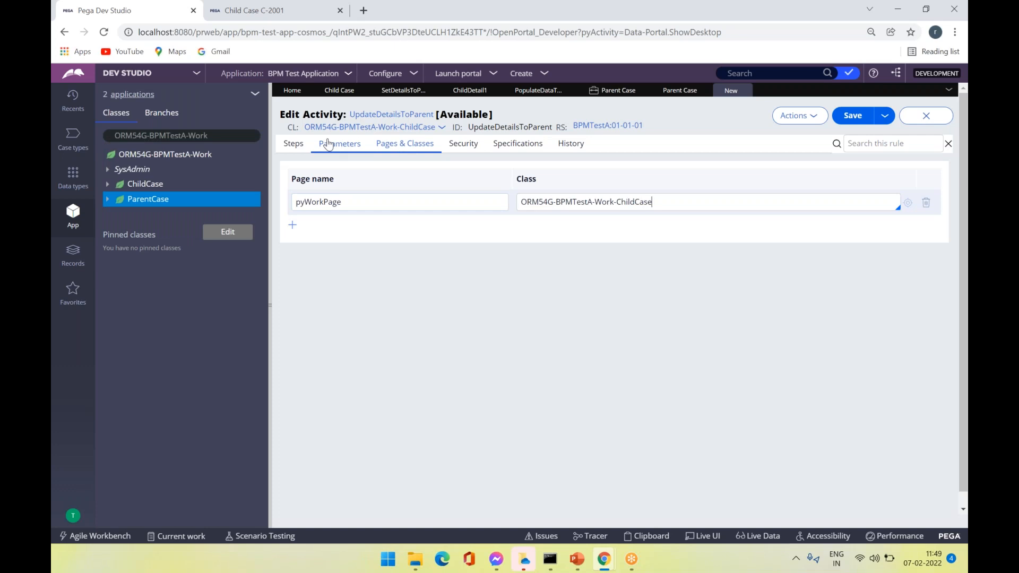
- In the Property-Set step, set the property name to Param.insKey and complete its value as pyWorkPage.pzInsKey
click(288, 151)
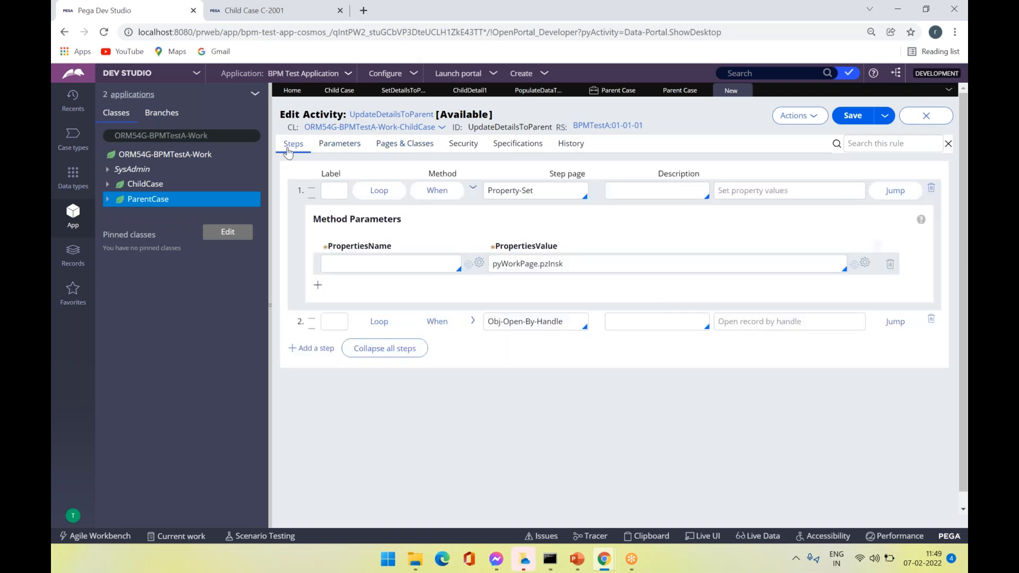
text(Param.insKey)
click(604, 265)
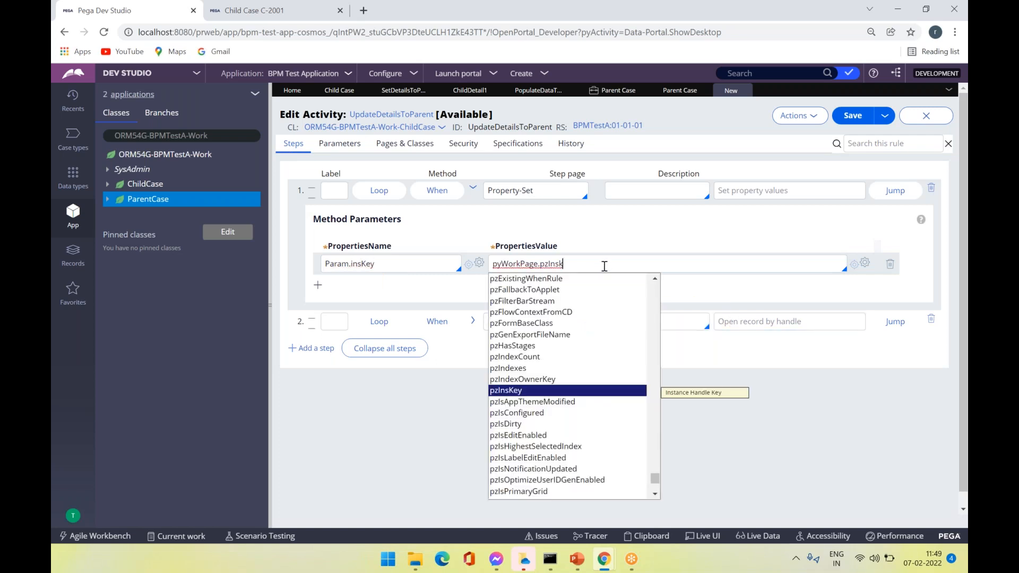
key(Return)
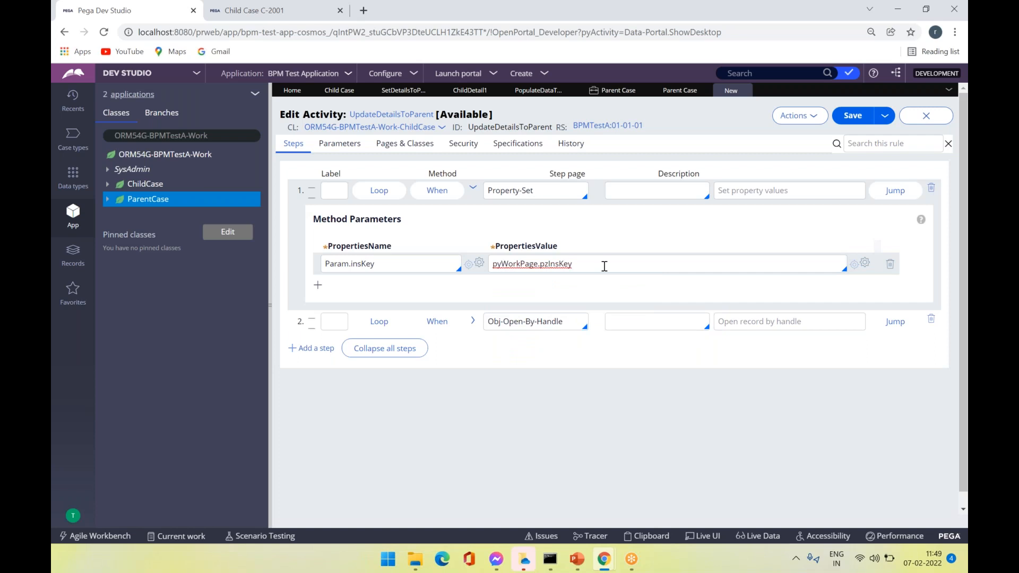
- Copy Param.insKey into the InstanceHandle parameter of the Obj-Open-By-Handle step
double_click(405, 266)
key(ctrl+c)
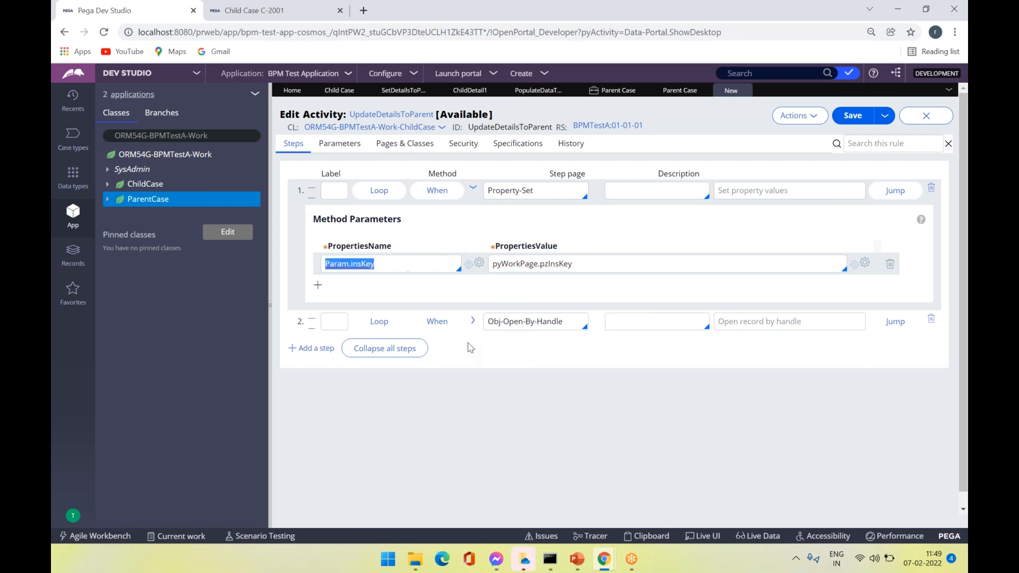
click(470, 325)
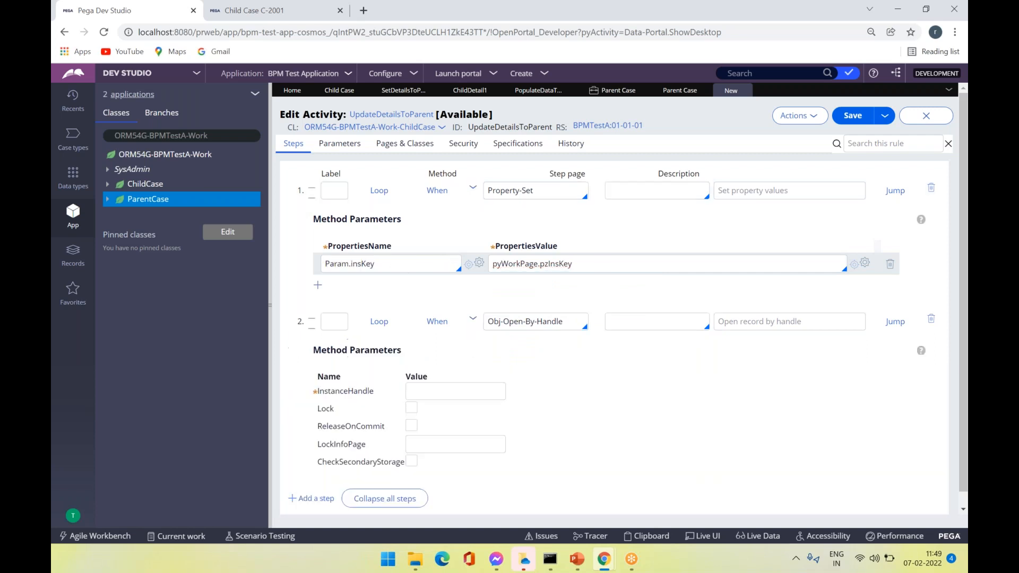
click(459, 390)
key(ctrl+v)
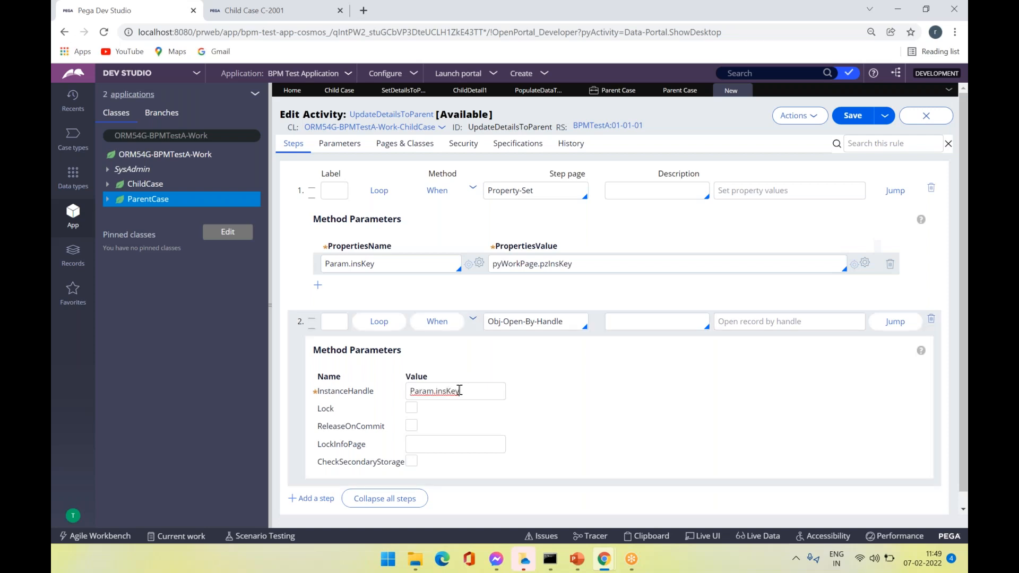
- Set the Obj-Open-By-Handle step page to pyWorkCover and enable Lock and ReleaseOnCommit
click(632, 323)
text(pyWork)
click(412, 409)
click(412, 425)
click(414, 410)
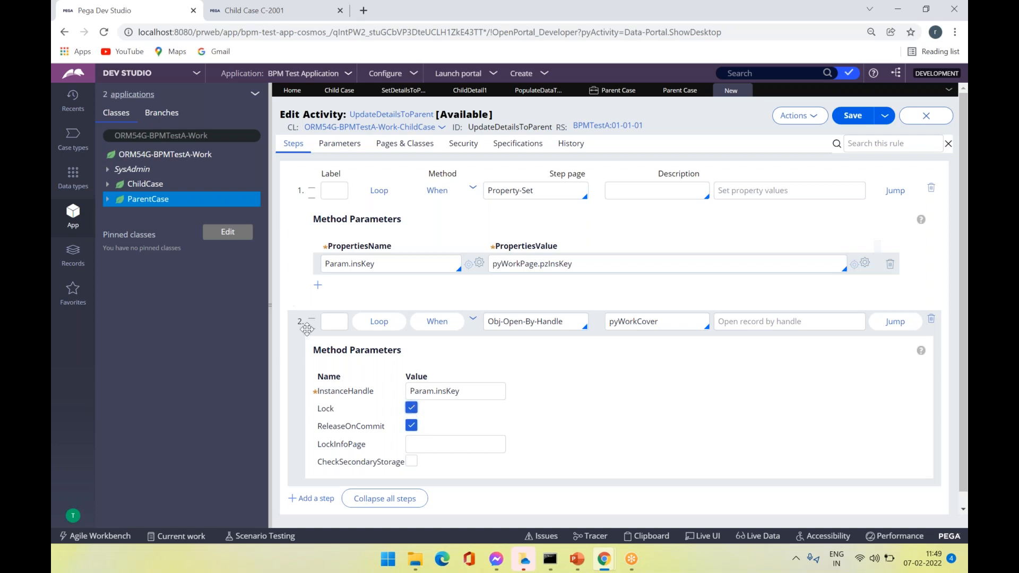
- Add a third activity step that uses the Property-Set method with pyWorkCover as its step page
click(269, 311)
click(111, 324)
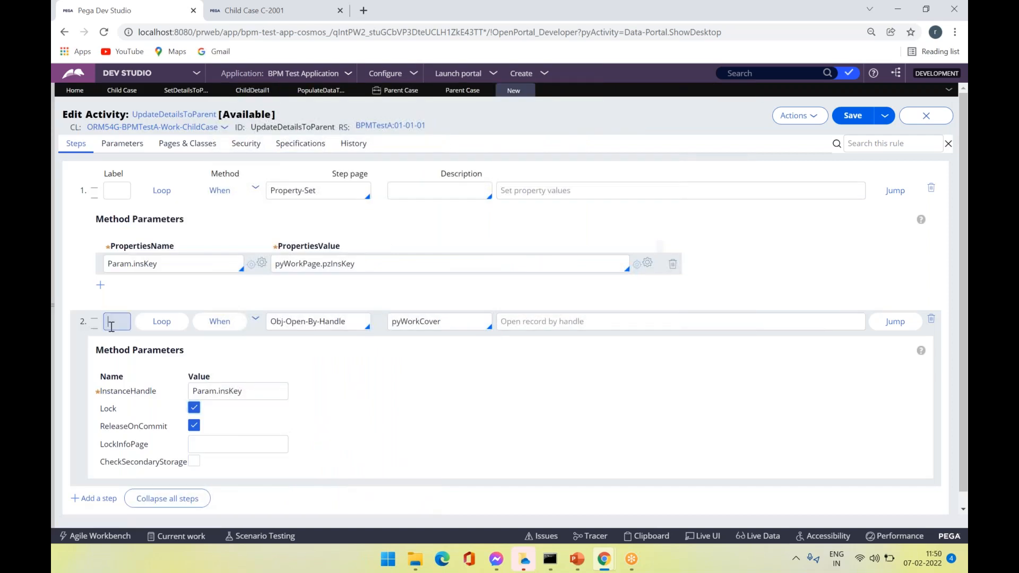
click(94, 499)
click(336, 495)
text(Pr)
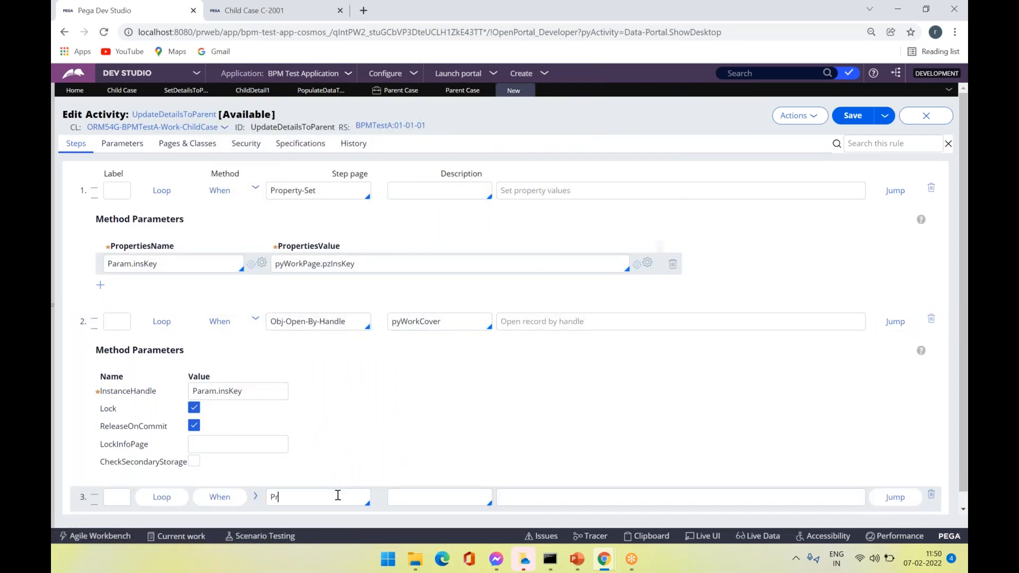
text(operty-Set)
double_click(407, 325)
key(ctrl+c)
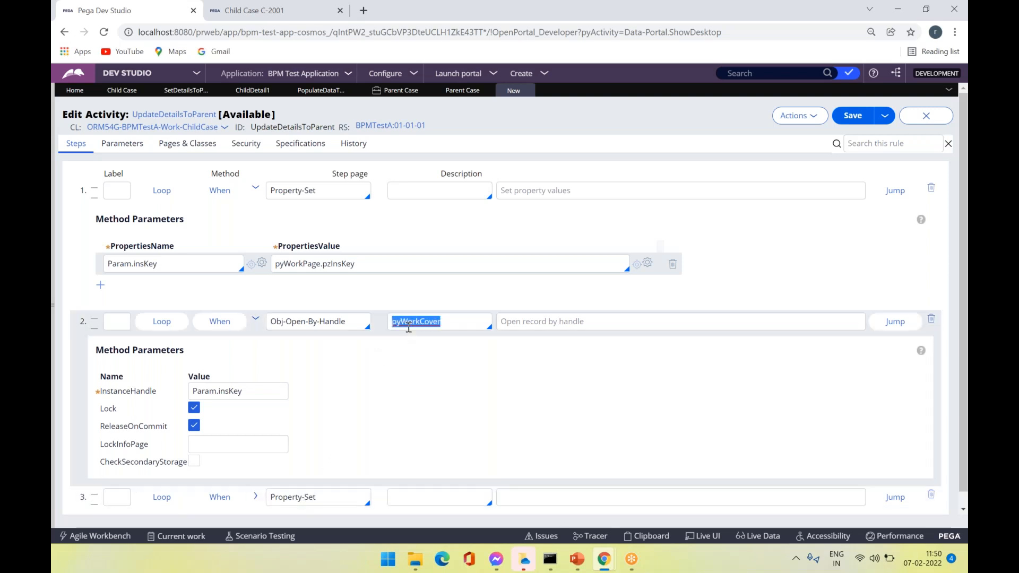
click(431, 501)
key(ctrl+v)
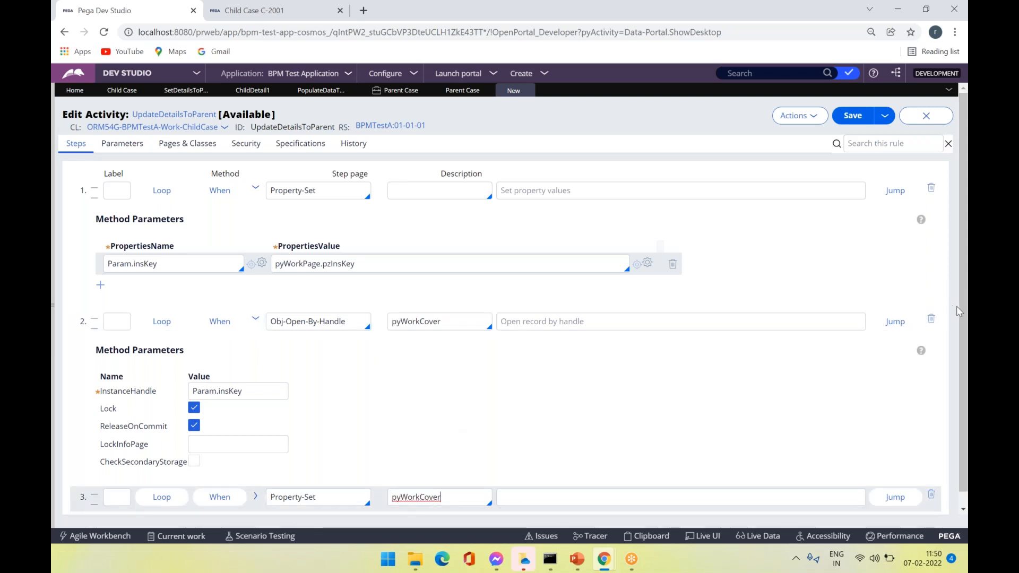
- Change the third step's method to Apply-DataTransform and expand its method parameters
scroll(233, 470, down, 1)
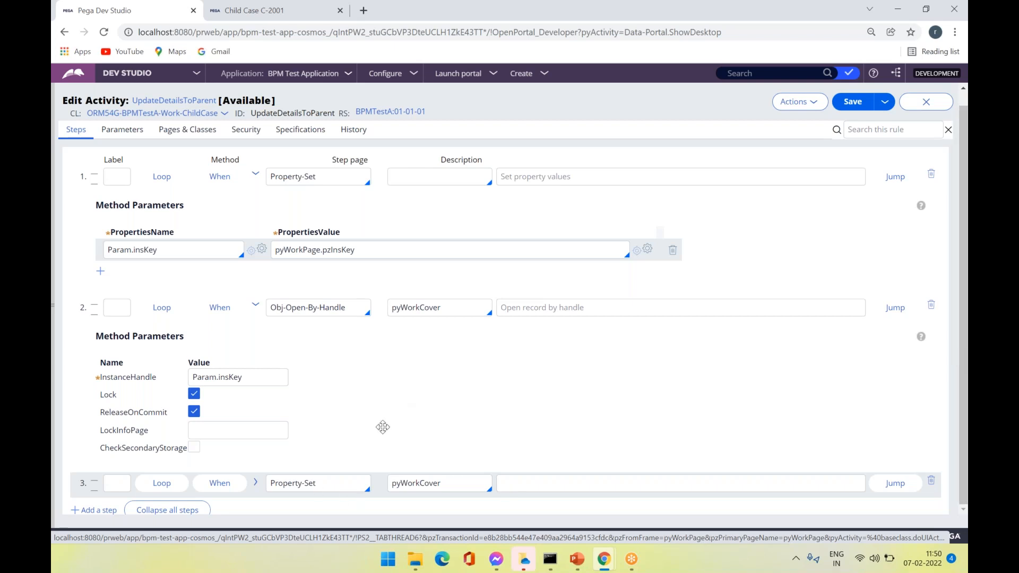
triple_click(332, 490)
text(Apply)
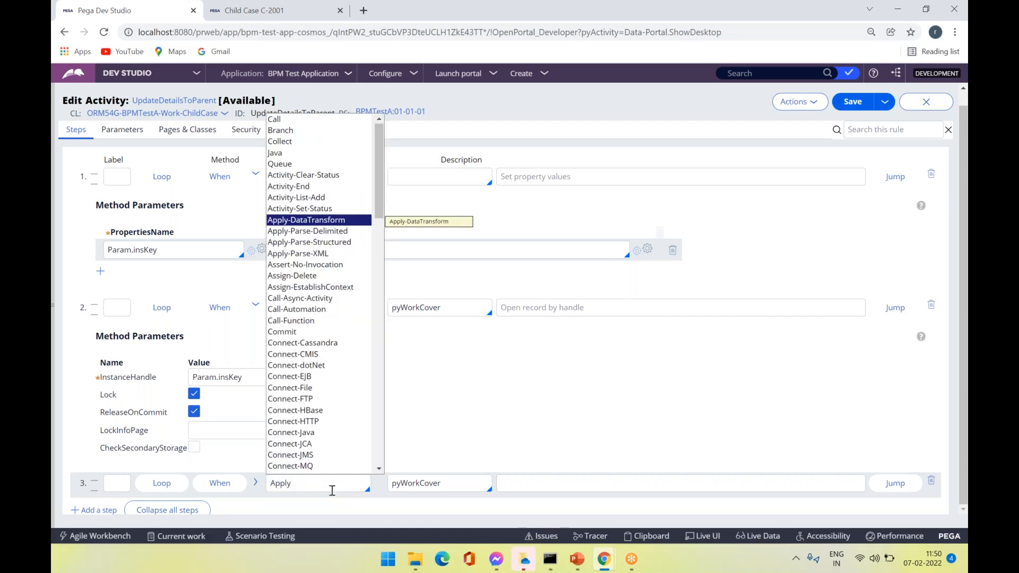
key(Return)
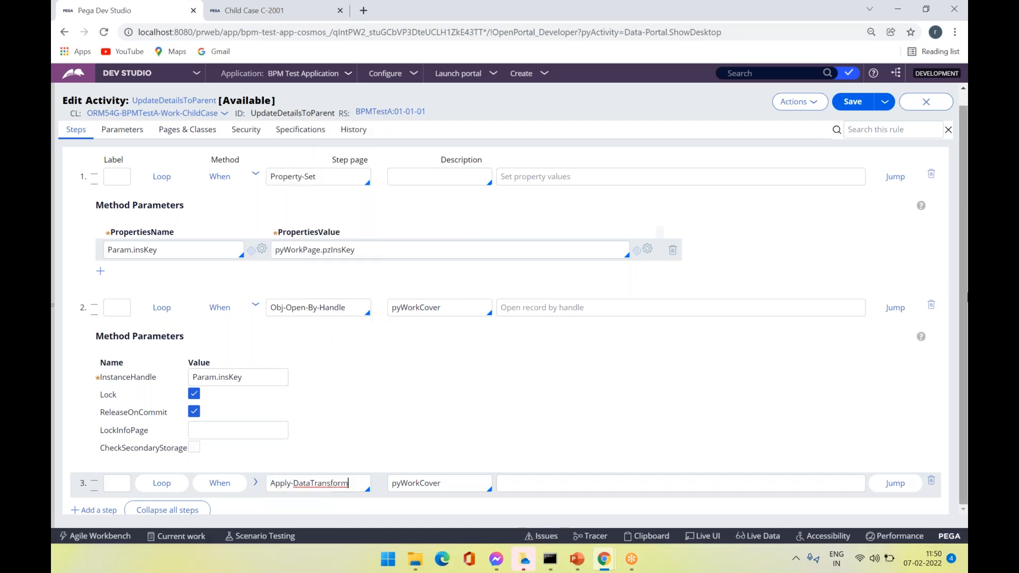
click(256, 485)
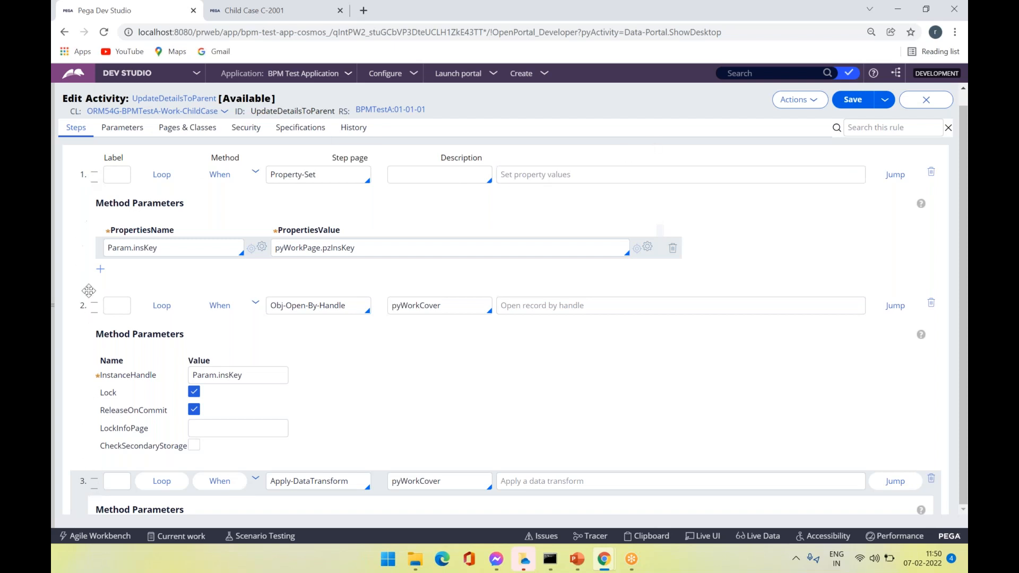
- Set the DataTransform parameter of the Apply-DataTransform step to SetDetailsToParent
click(97, 305)
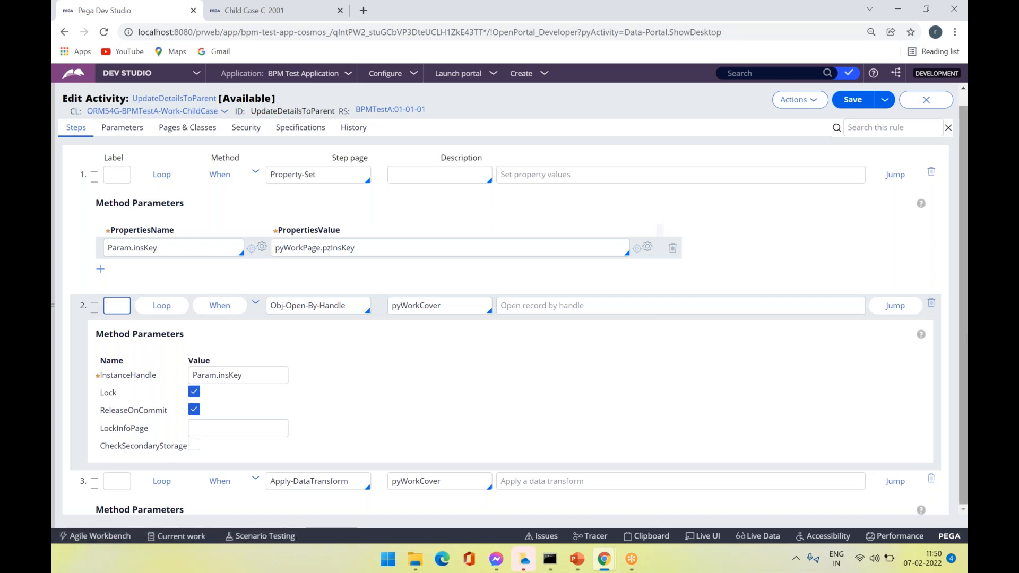
click(871, 32)
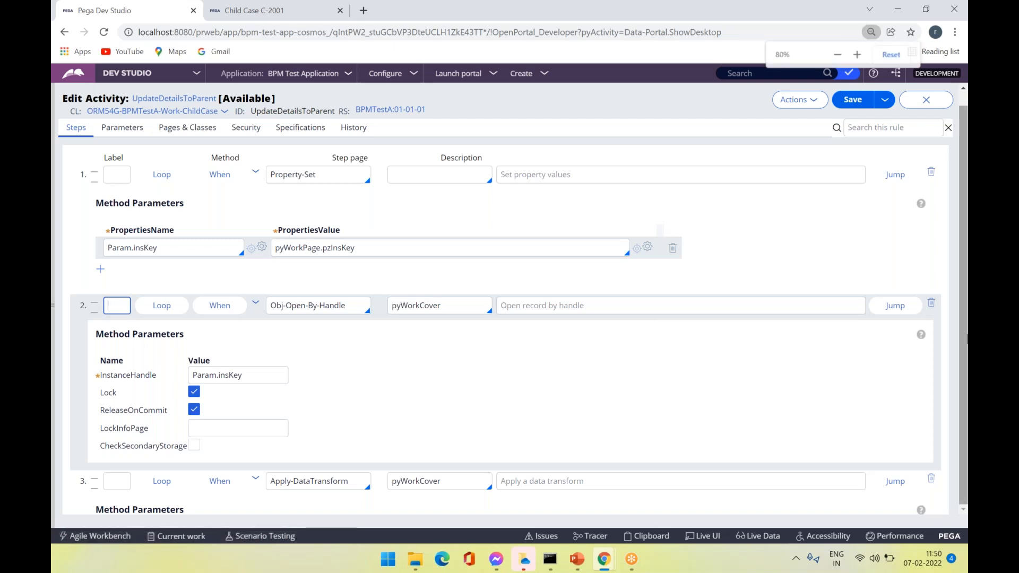
click(838, 54)
click(177, 470)
key(Down)
key(Down)
key(Down)
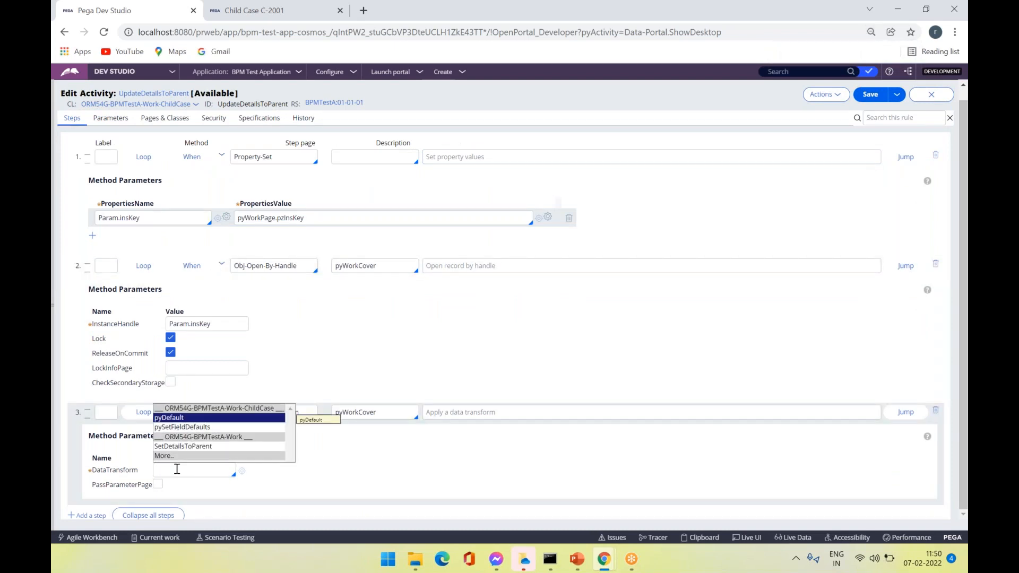
key(Return)
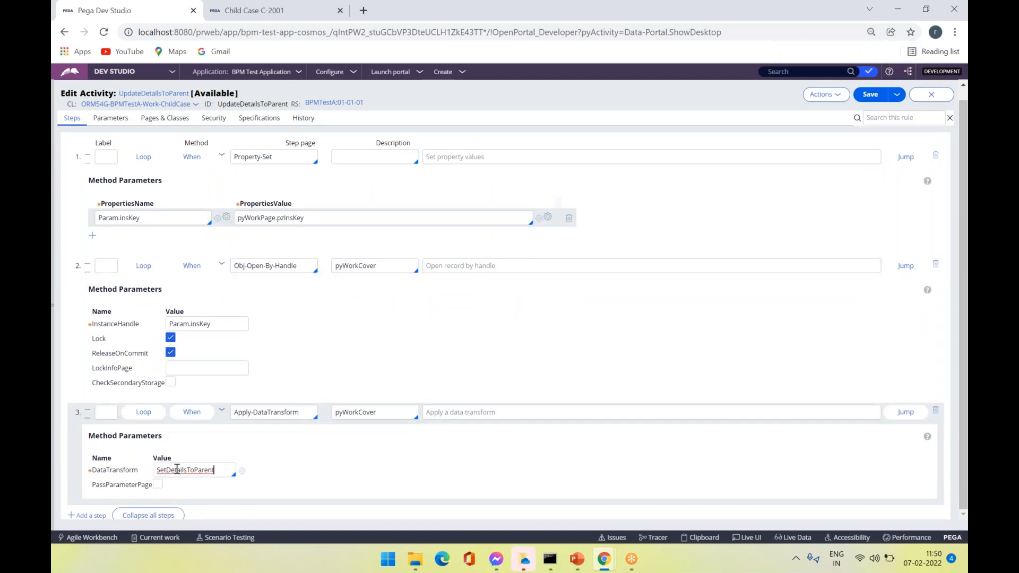
- Add a fourth activity step with the Obj-Save method and pyWorkCover as its step page
click(90, 516)
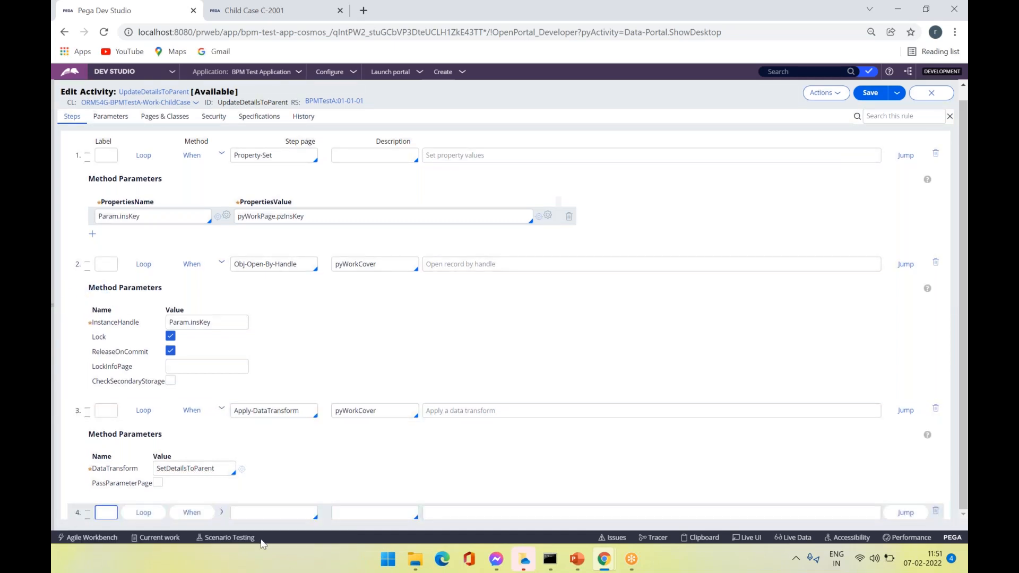
click(283, 511)
text(pyWorkCover)
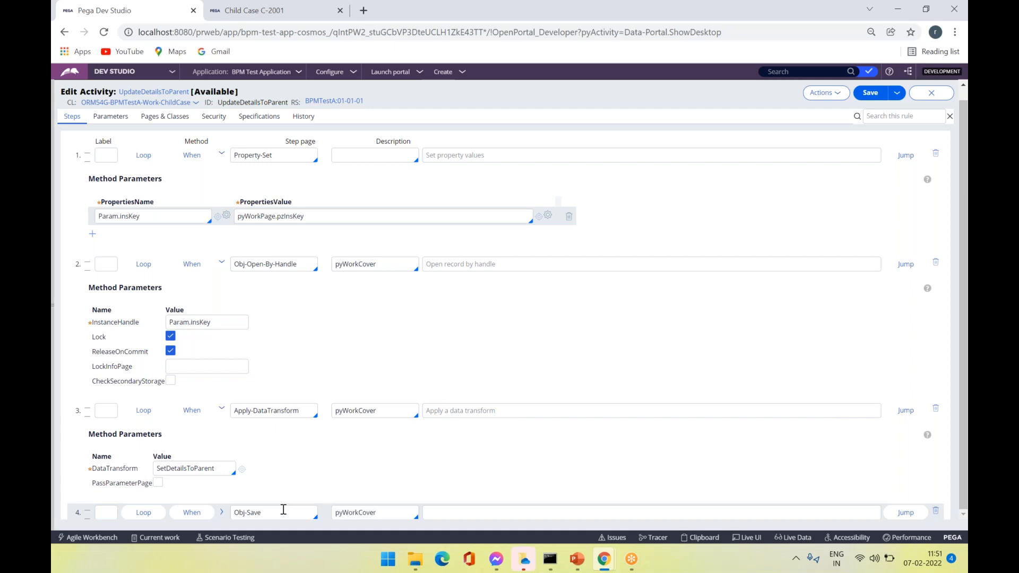
- Add a page named pyWorkCover to the activity's pages and classes
click(152, 119)
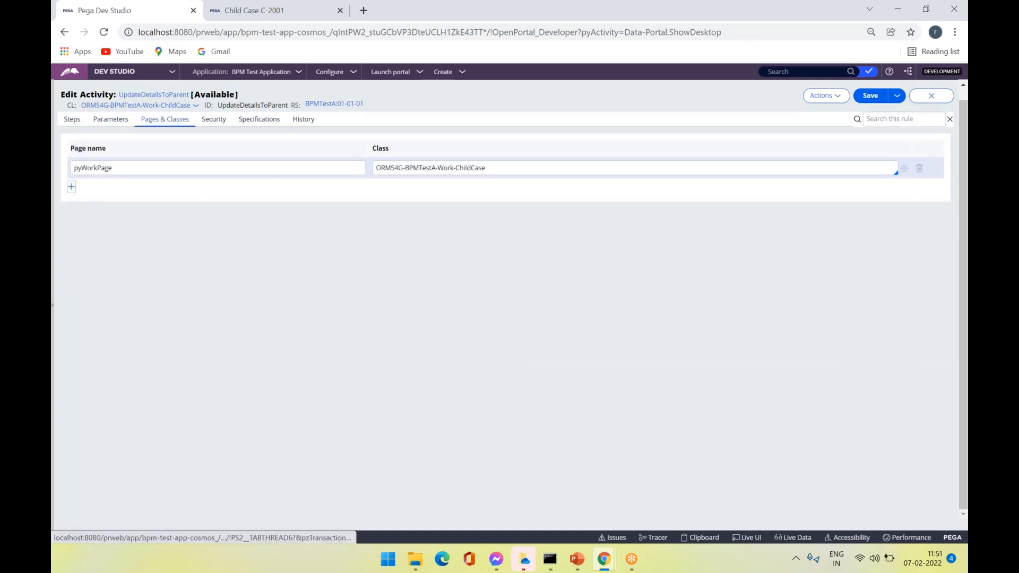
click(71, 186)
text(pyWorkCover)
key(Tab)
- Set the class of pyWorkCover to ORM54G-BPMTestA-Work-ParentCase, adapting the class name copied from pyWorkPage
key(ctrl+v)
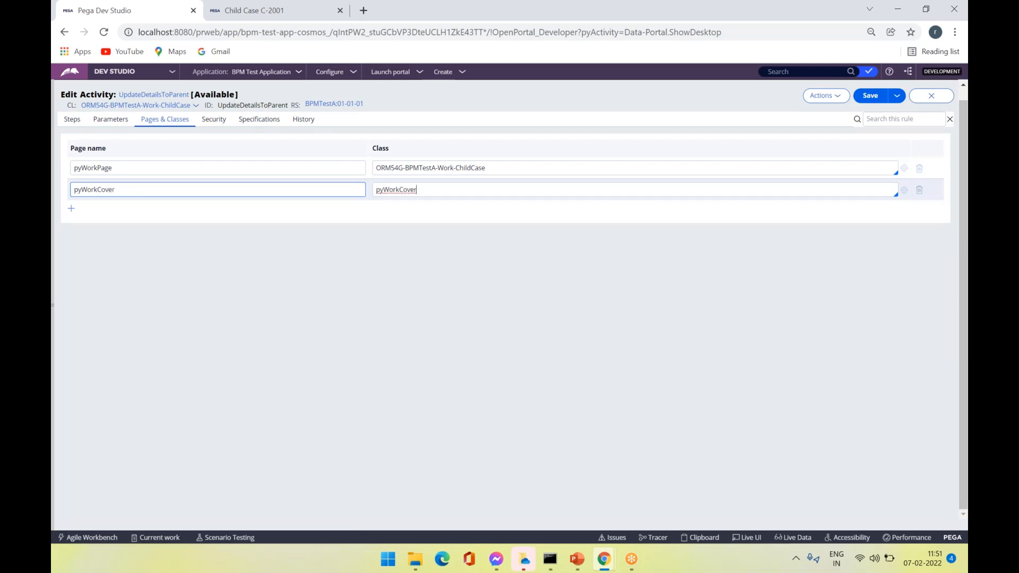
key(BackSpace)
key(BackSpace)
key(BackSpace)
key(BackSpace)
key(BackSpace)
key(BackSpace)
key(BackSpace)
triple_click(522, 174)
key(ctrl+c)
click(493, 186)
key(ctrl+v)
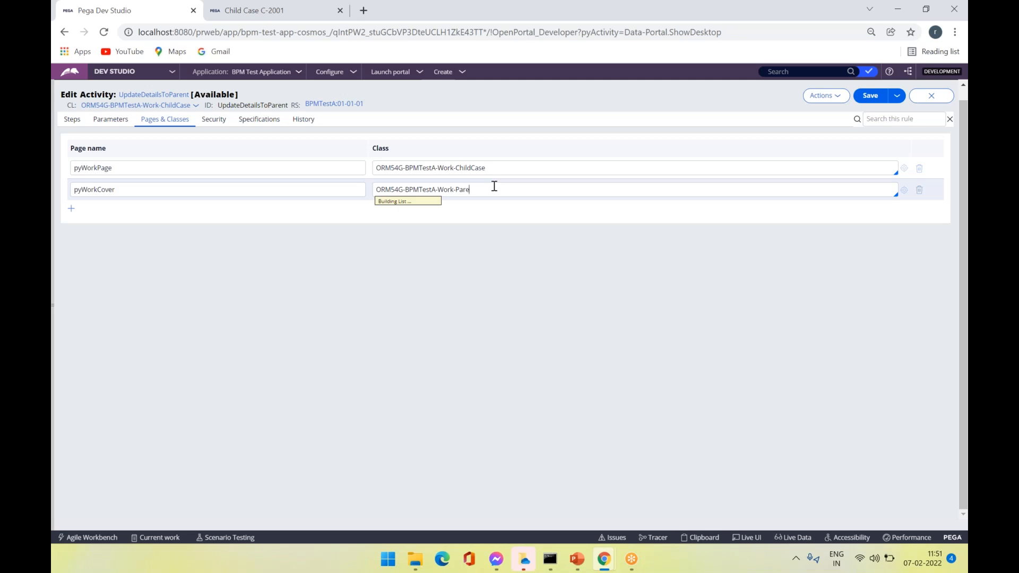
key(Return)
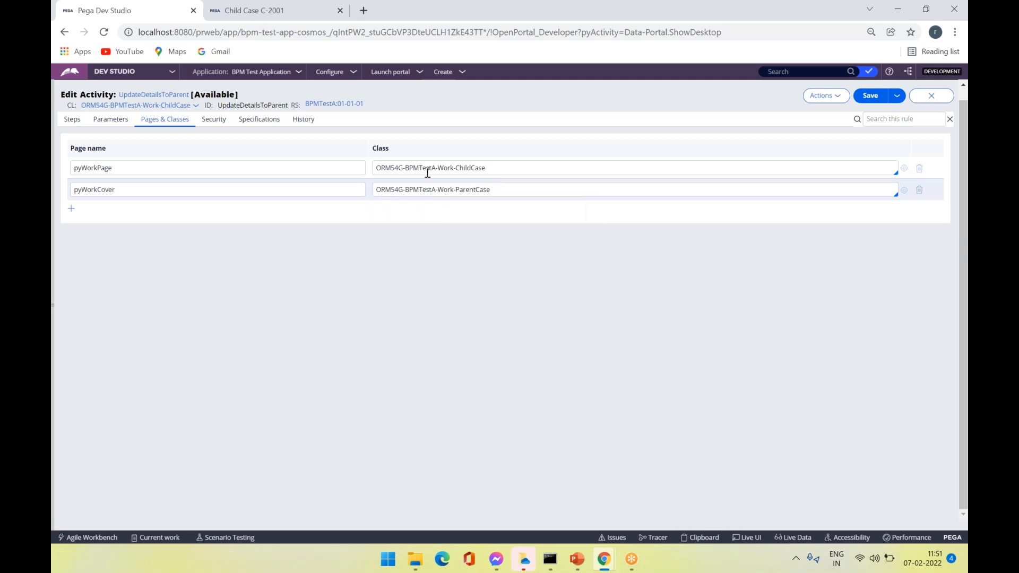
- Add a fifth activity step that uses the Commit method without a step page
click(73, 120)
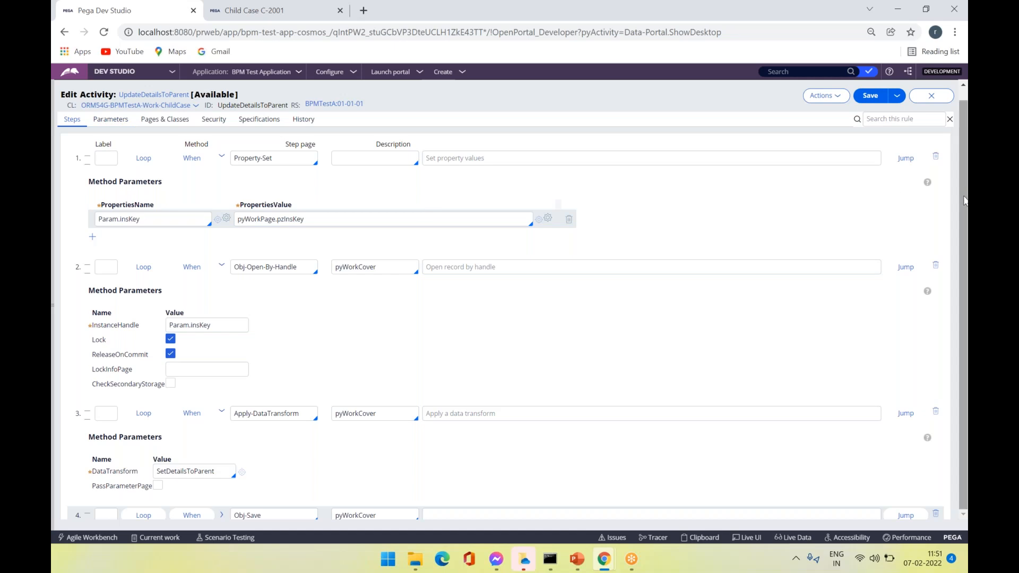
click(108, 514)
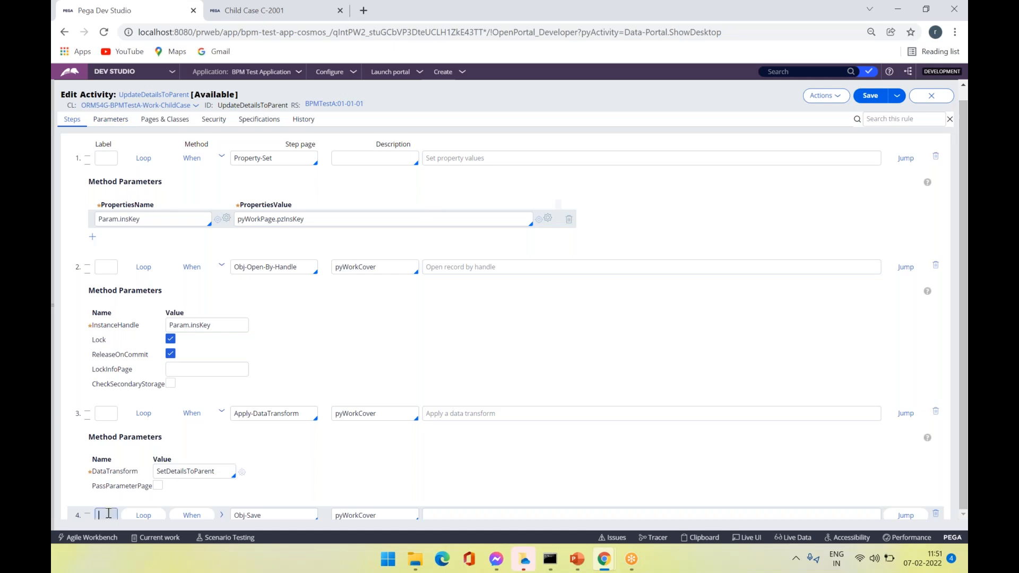
scroll(108, 513, down, 1)
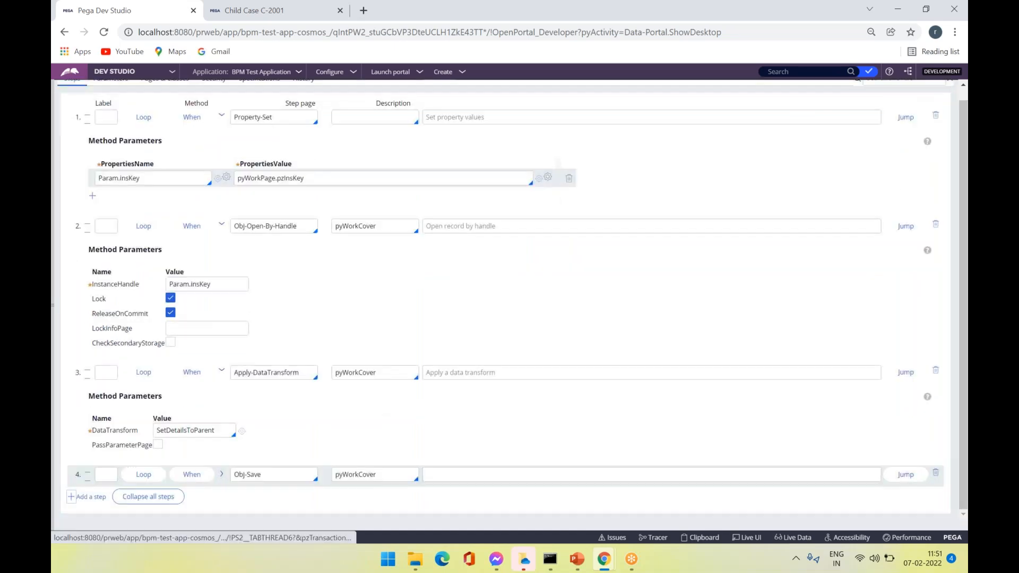
click(90, 497)
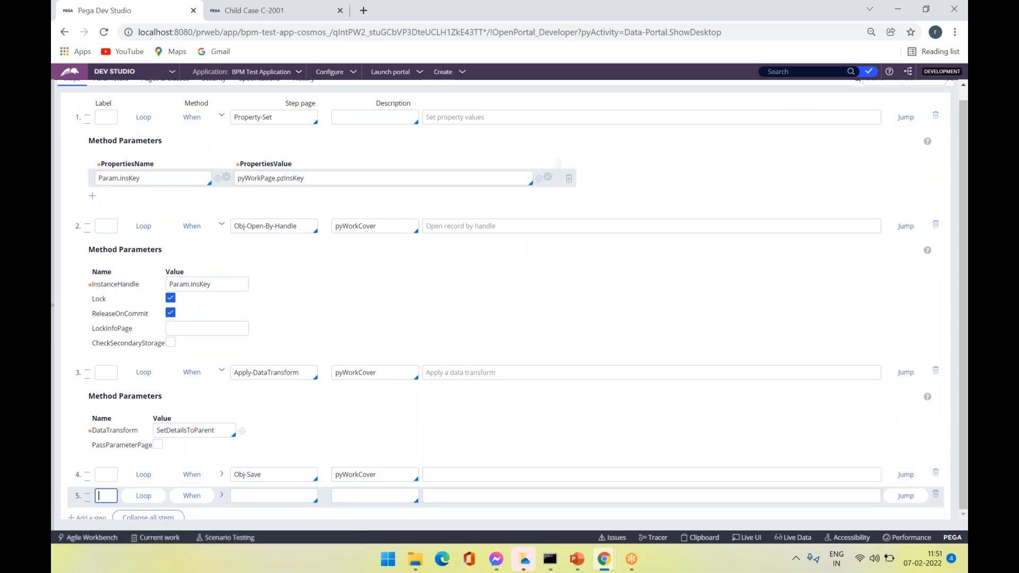
click(276, 496)
scroll(525, 255, up, 1)
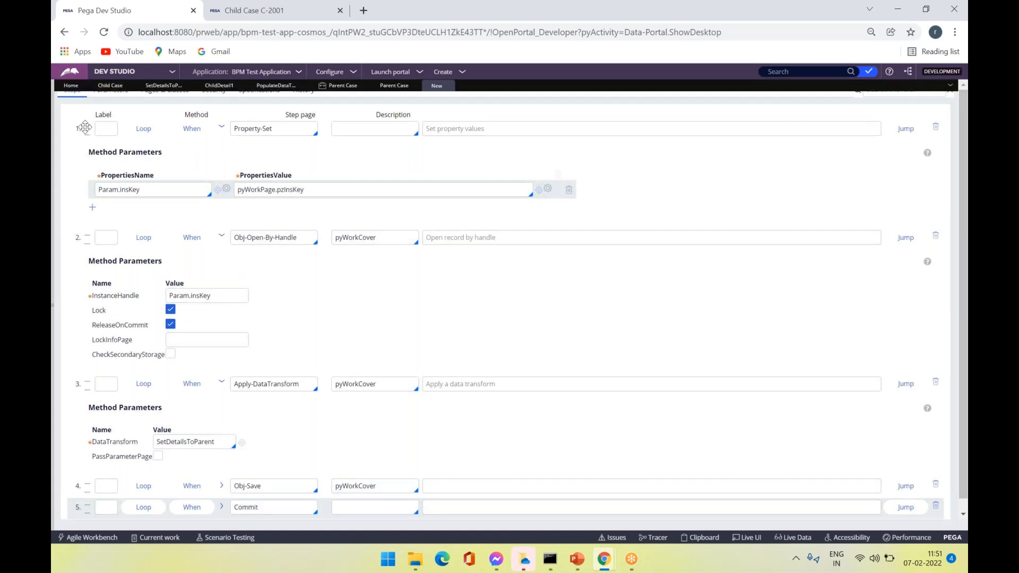
scroll(151, 510, down, 1)
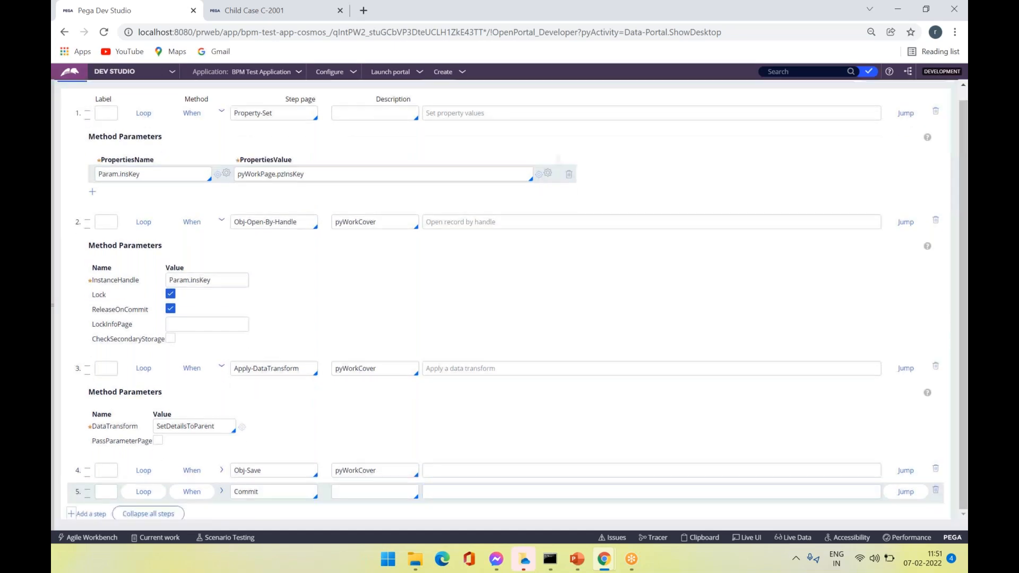
- Collapse all steps and save the activity, checking the method parameters of the Obj-Save step
click(150, 517)
key(ctrl+s)
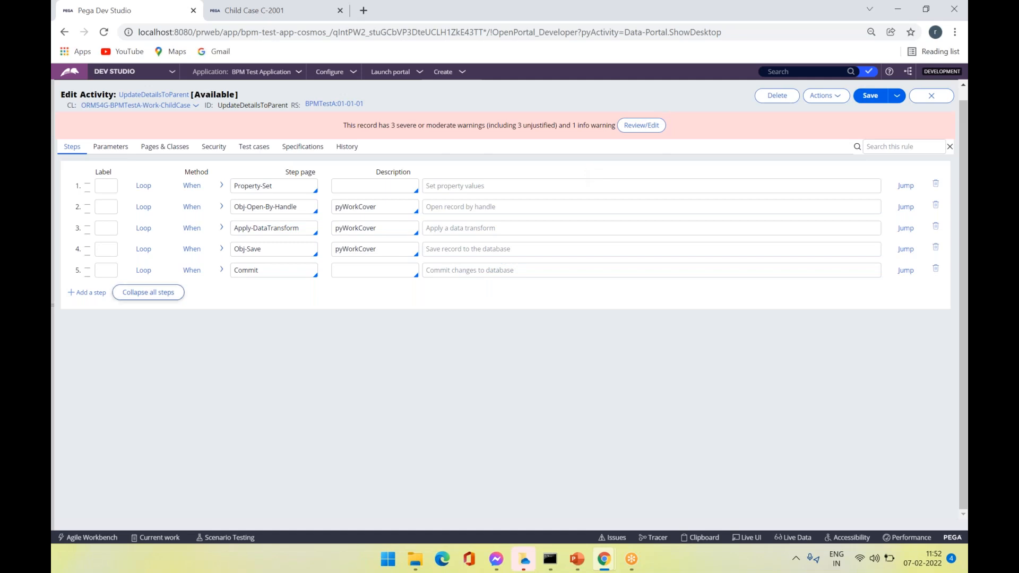
click(222, 250)
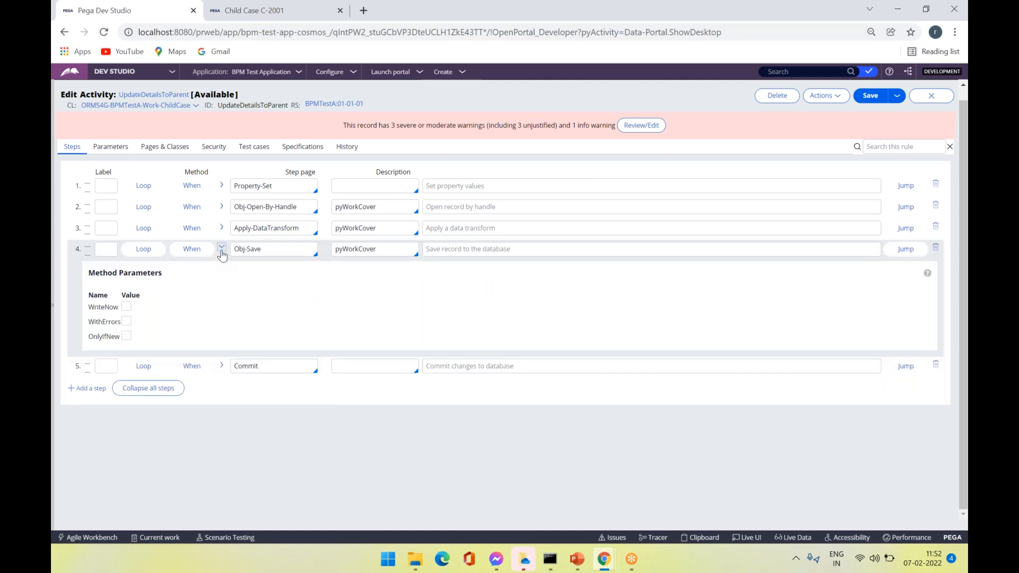
click(222, 250)
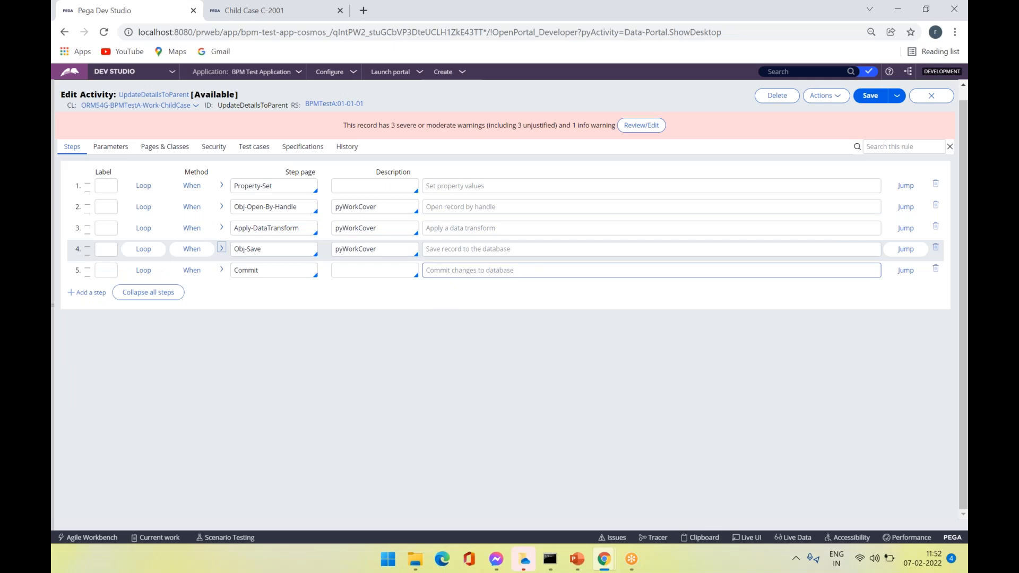
click(866, 101)
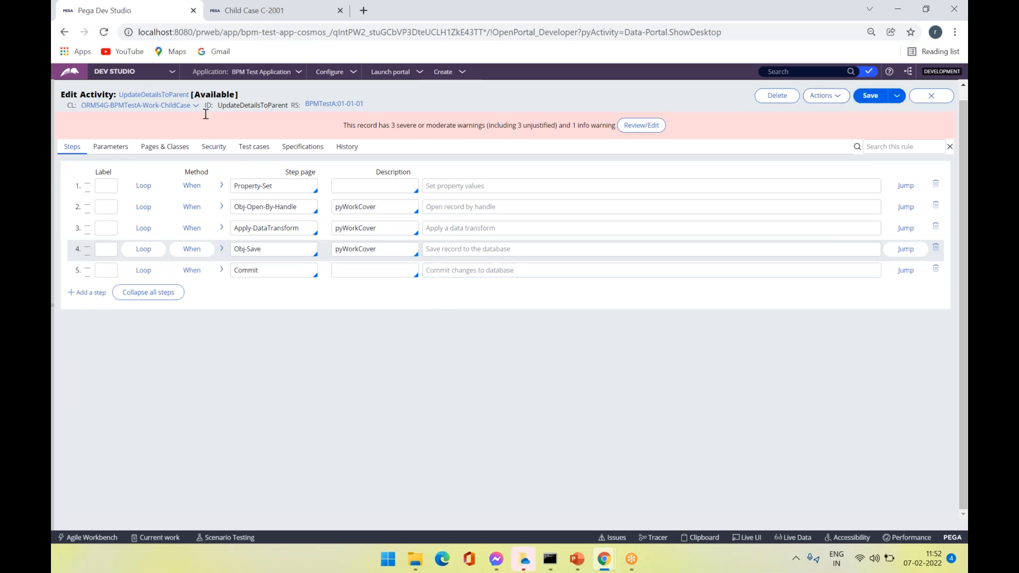
- Set the activity type to Utility, then save and close the UpdateDetailsToParent activity
click(208, 154)
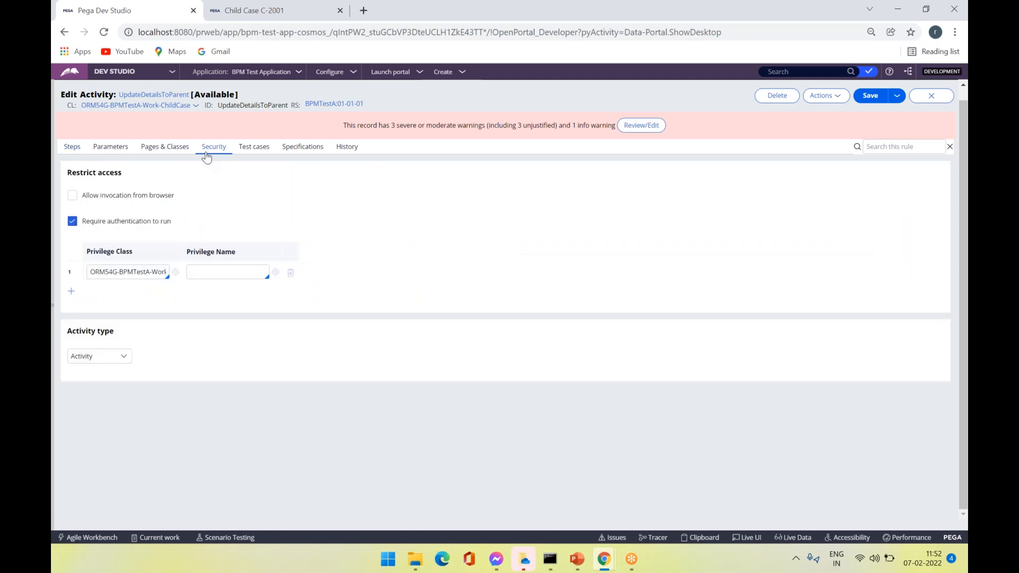
click(112, 363)
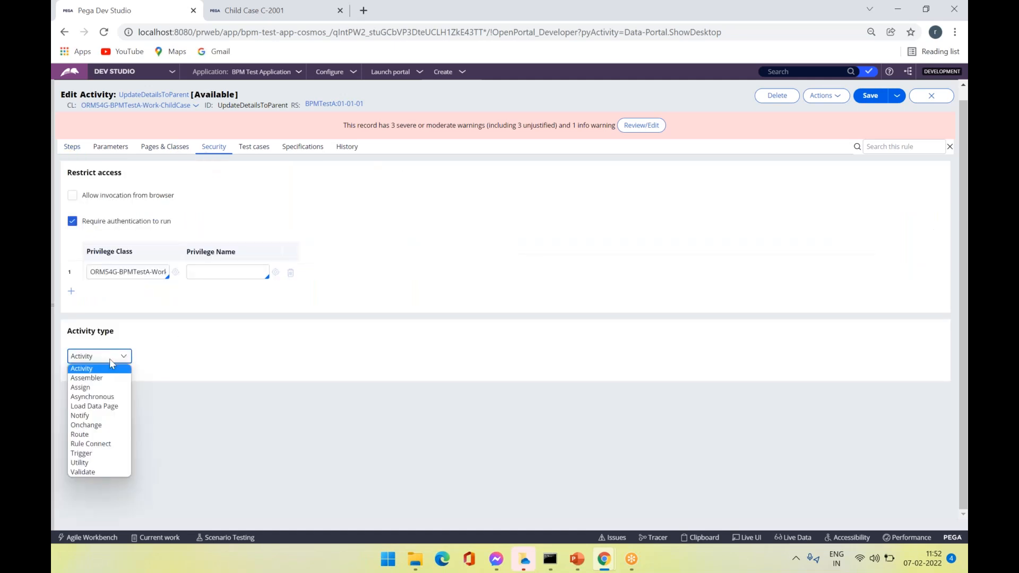
click(87, 464)
click(869, 106)
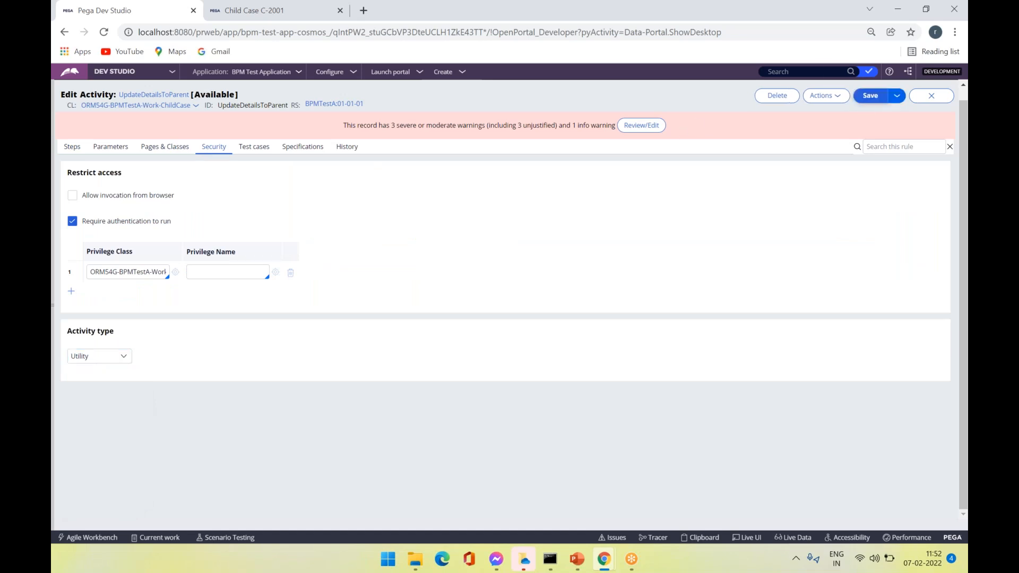
click(933, 97)
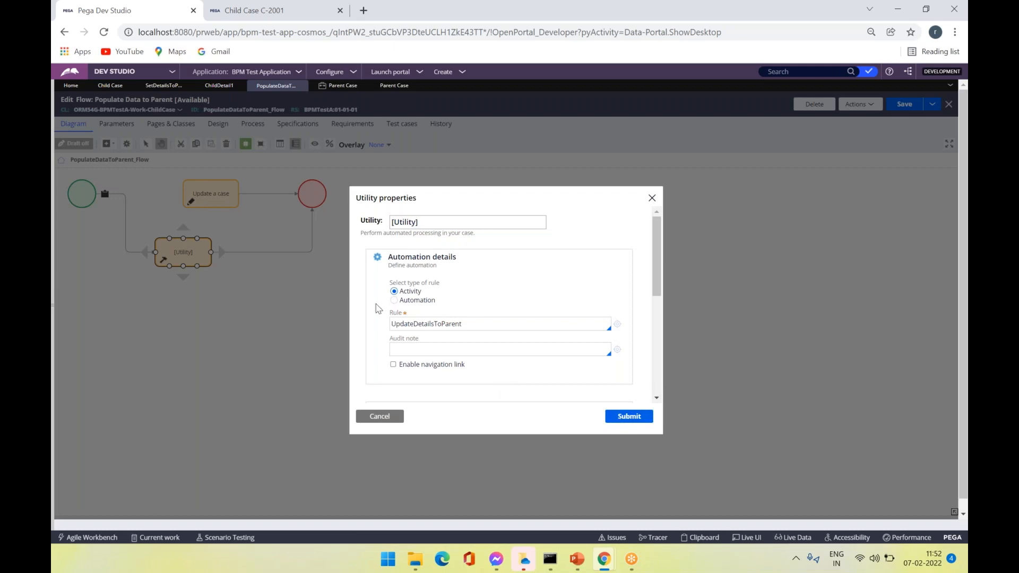
- Submit the utility shape's properties with the UpdateDetailsToParent rule, rename the shape Update Parent Case, and save the flow
click(626, 416)
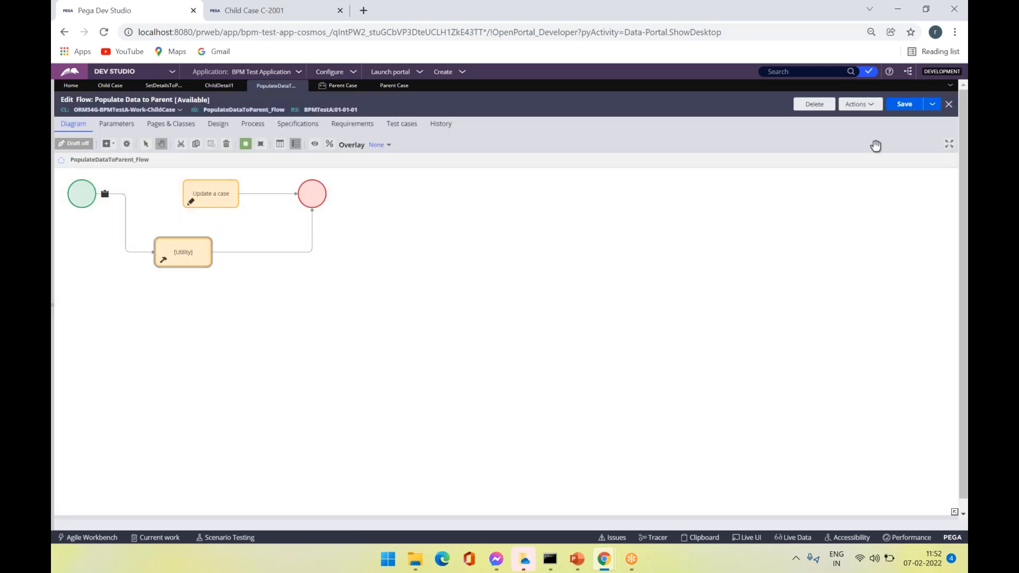
click(188, 253)
double_click(188, 252)
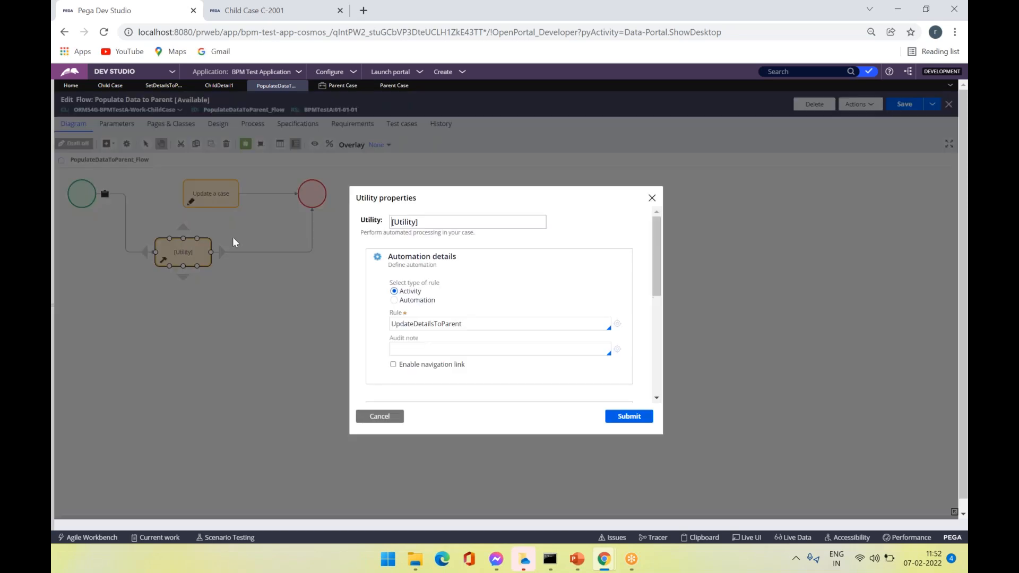
triple_click(431, 223)
text(Update Parent Case)
click(629, 416)
key(ctrl+s)
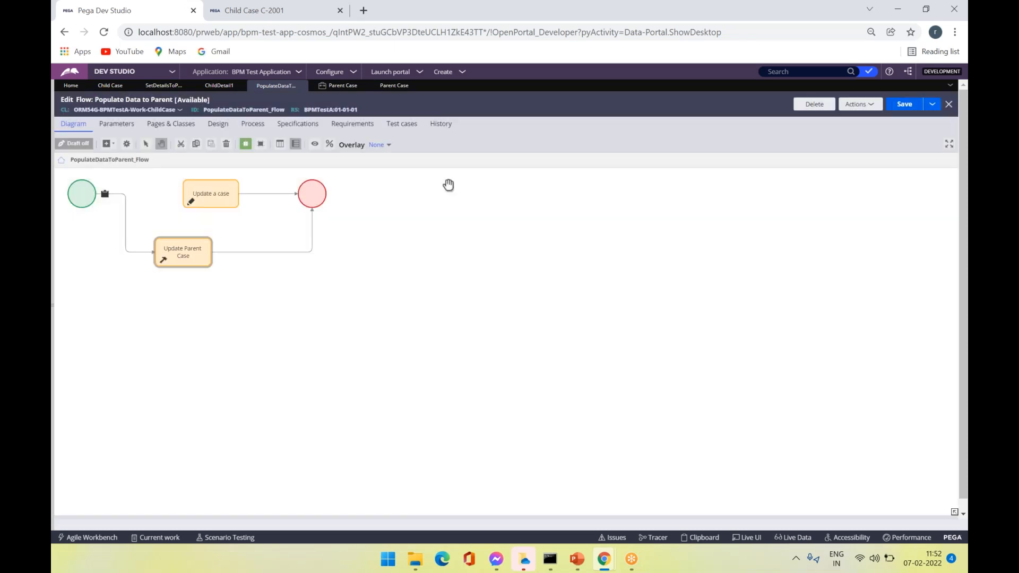
- Refresh the Child Case type so its life cycle picks up the saved flow changes
click(116, 87)
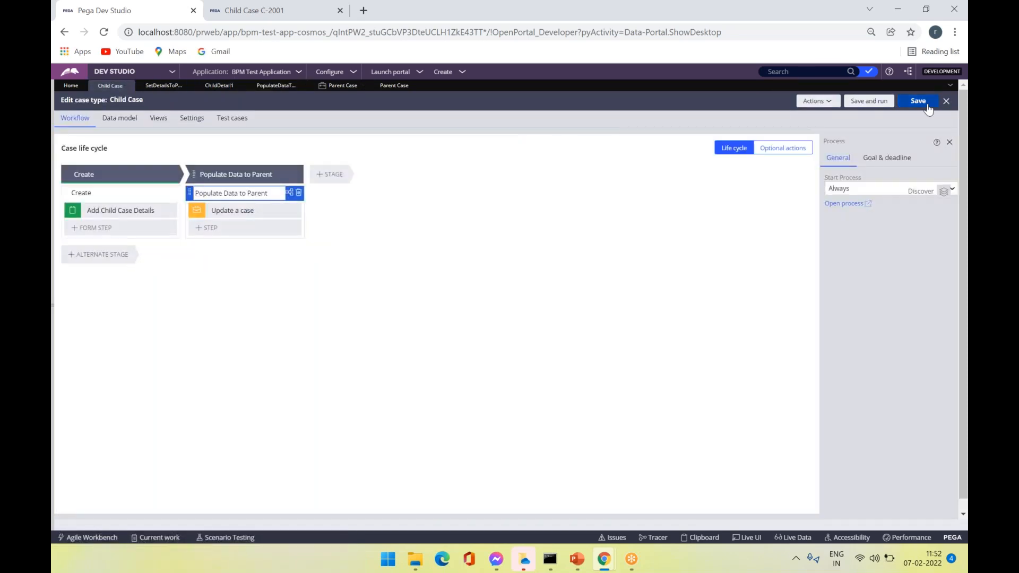
click(816, 101)
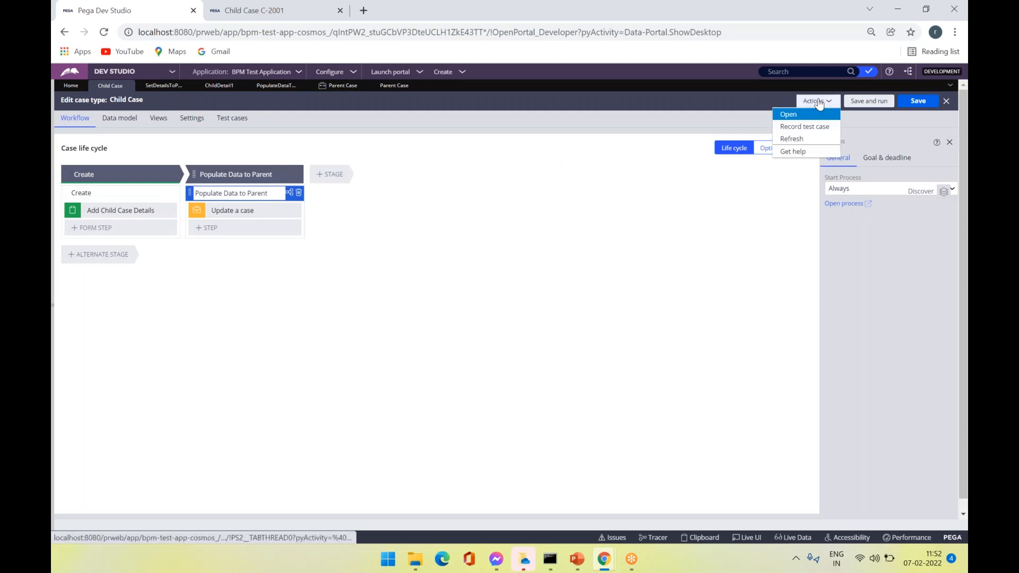
click(795, 141)
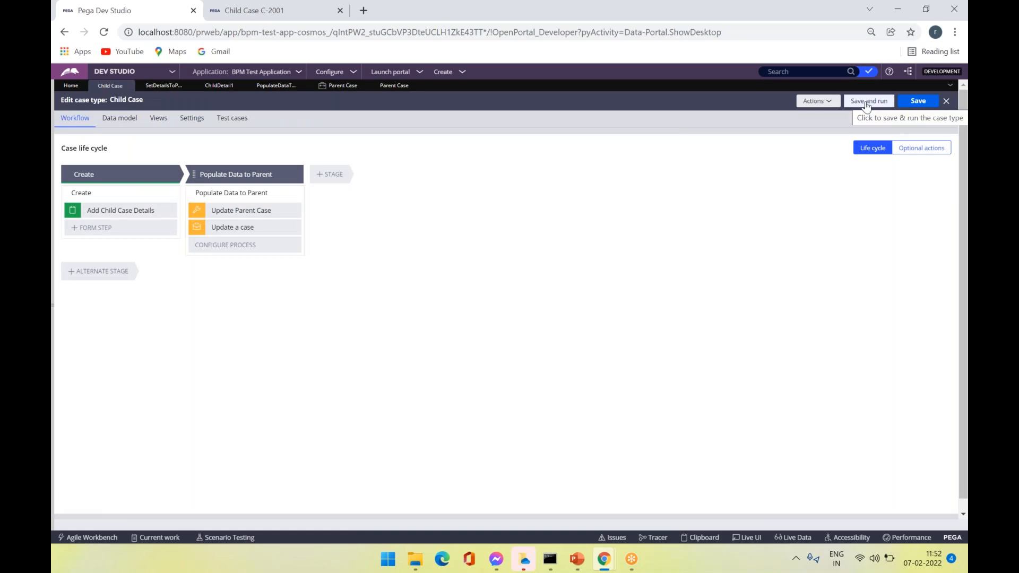
- In the BPM Test Application portal, create and submit a new Parent Case with description "Parent Case" and agenda "Descriptino"
click(255, 10)
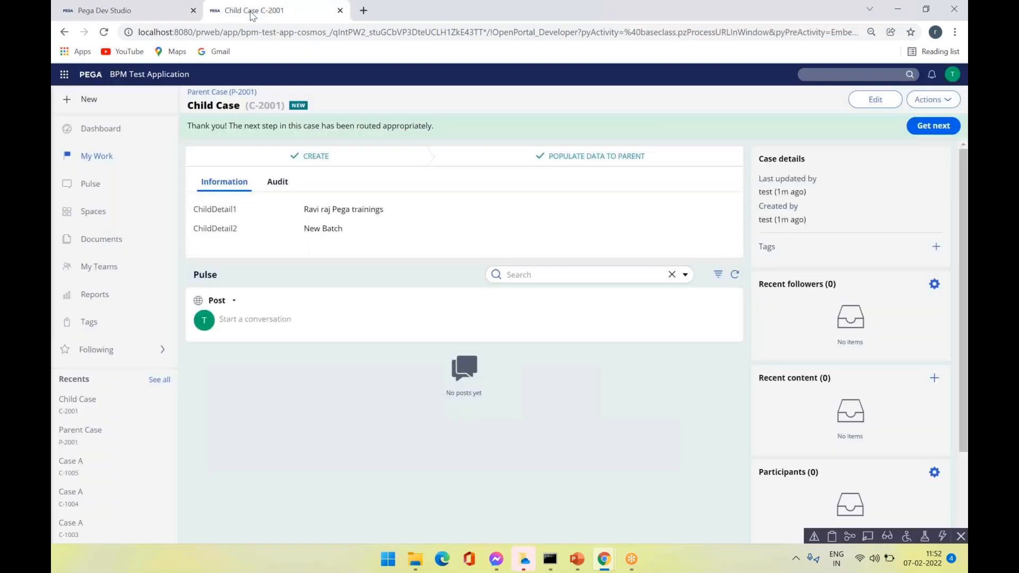
click(86, 96)
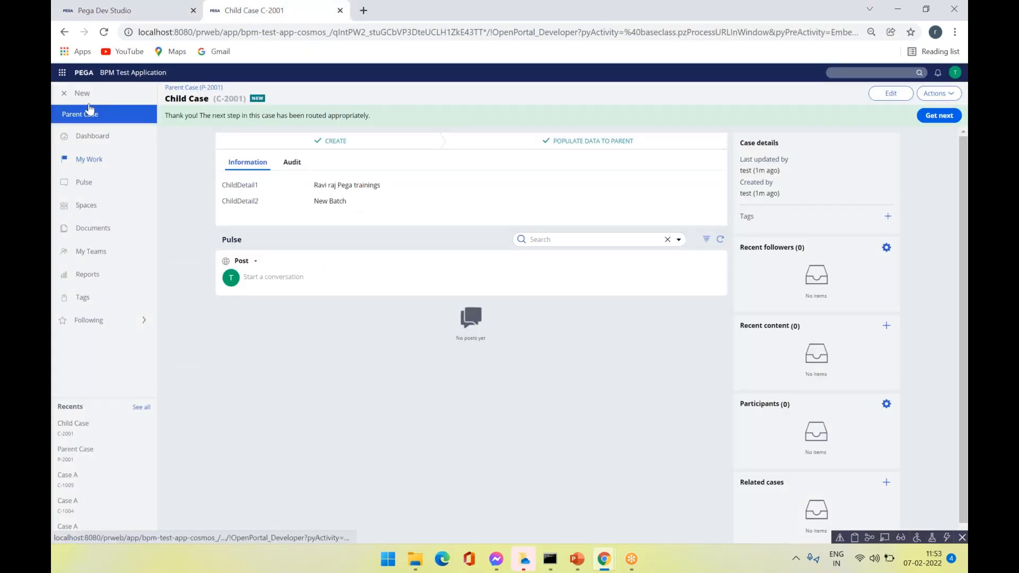
click(88, 115)
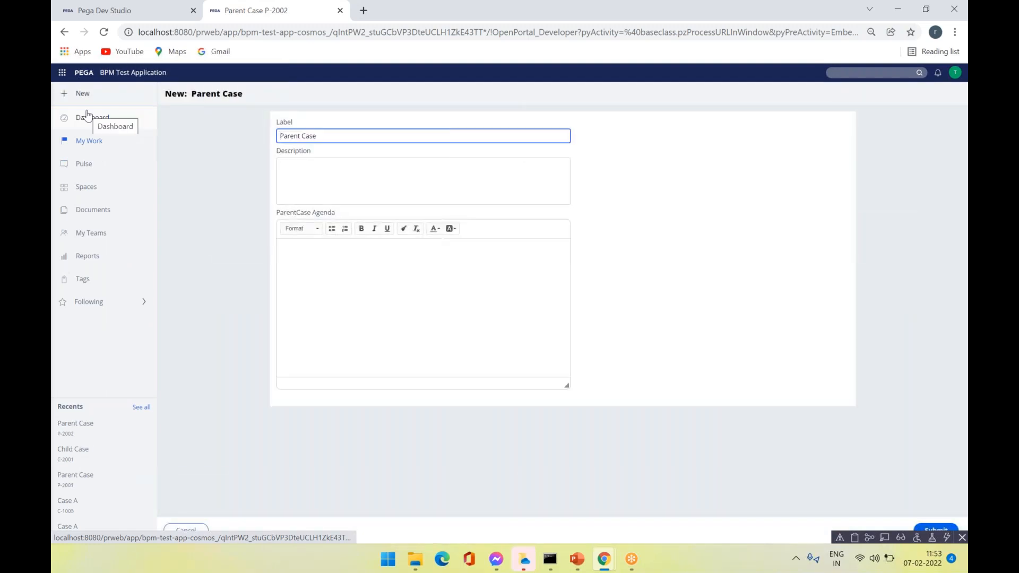
click(290, 178)
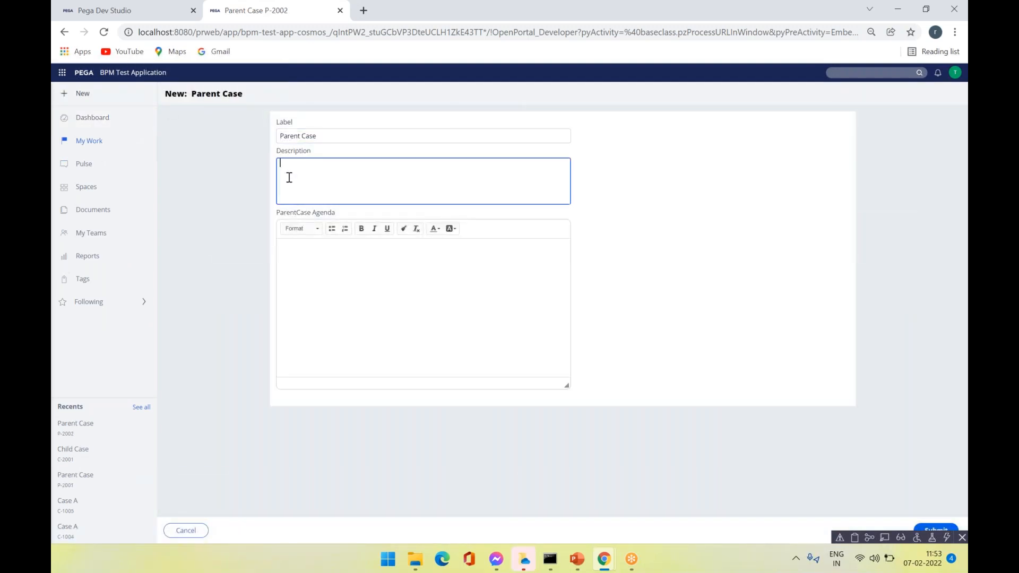
text(Parent Case)
key(Tab)
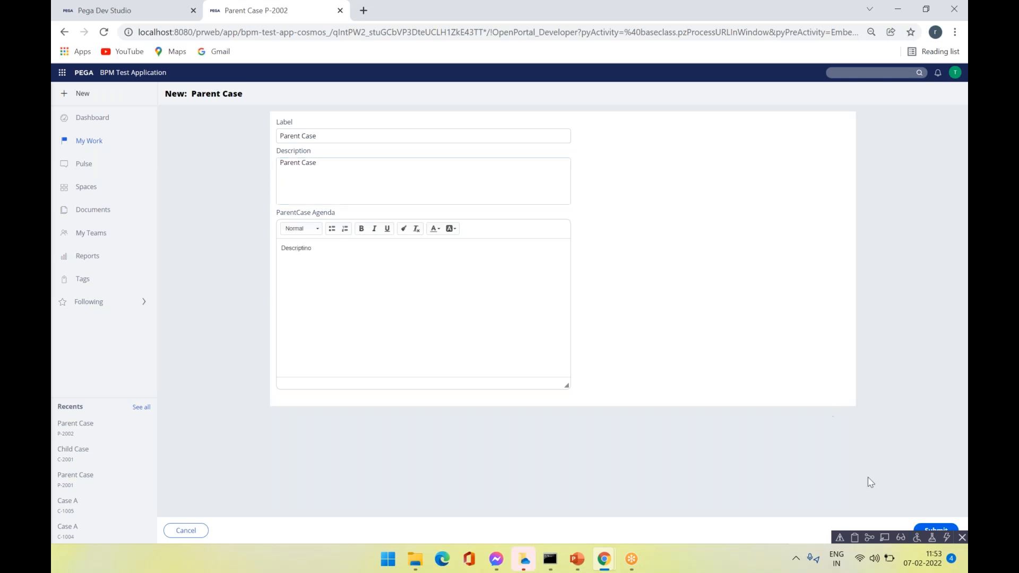
click(937, 529)
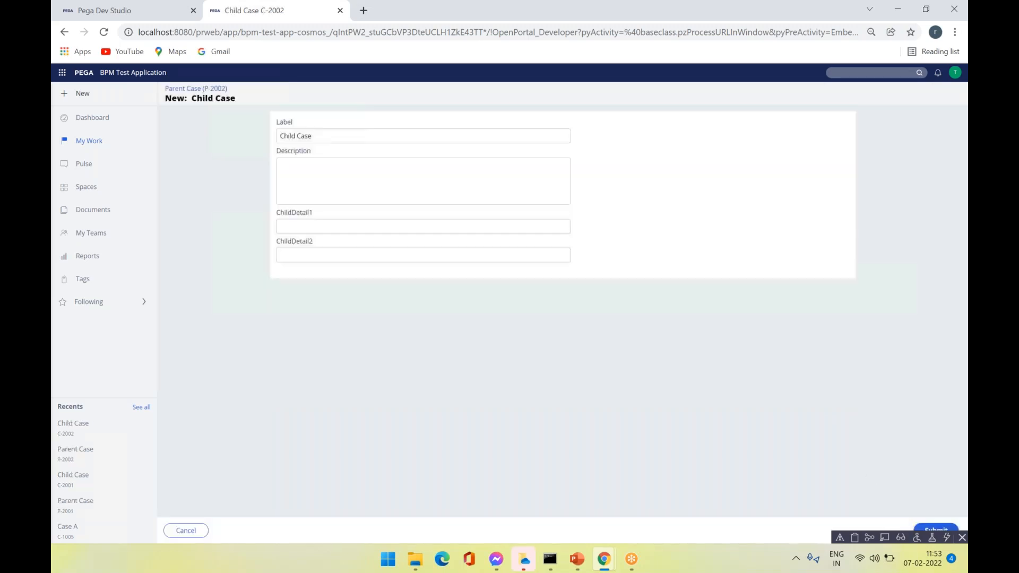
- Submit the child case with description "test Case", ChildDetail1 "Test Detail1" and ChildDetail2 "Test Detail2", and highlight the resulting message
click(311, 173)
text(test Case)
key(Tab)
text(Test Detail1)
key(Tab)
text(Test De)
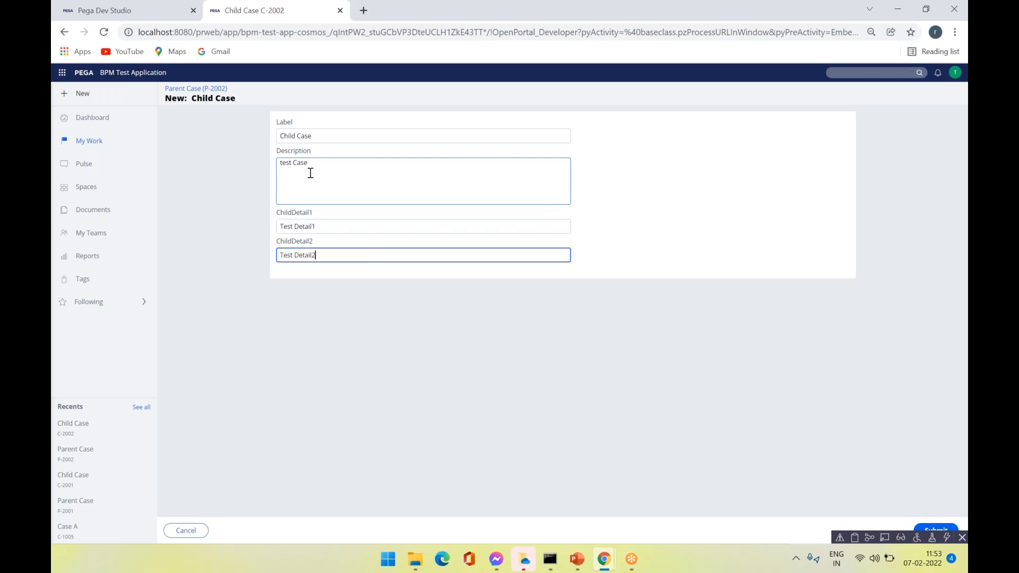
click(950, 528)
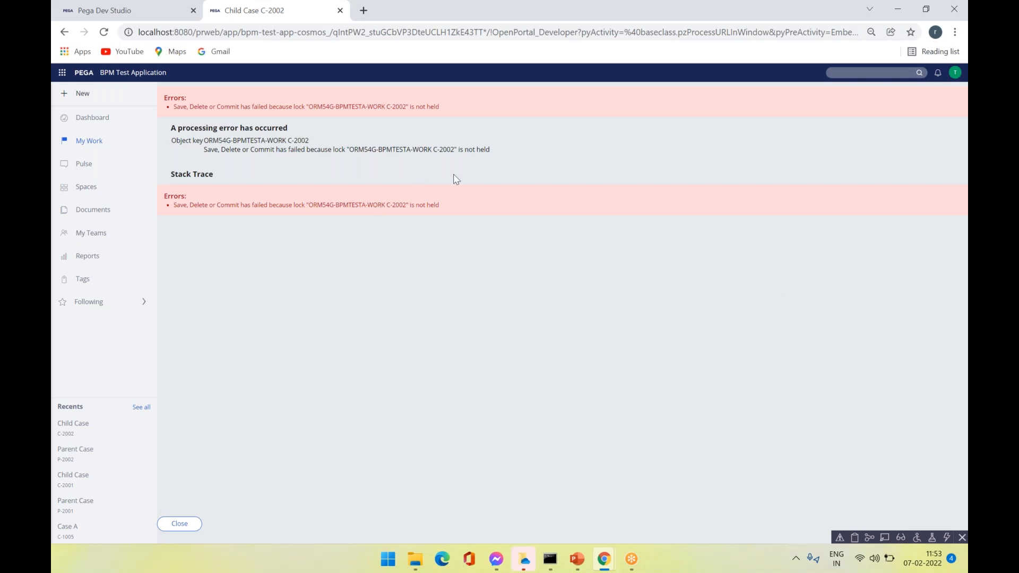
drag(458, 104, 172, 107)
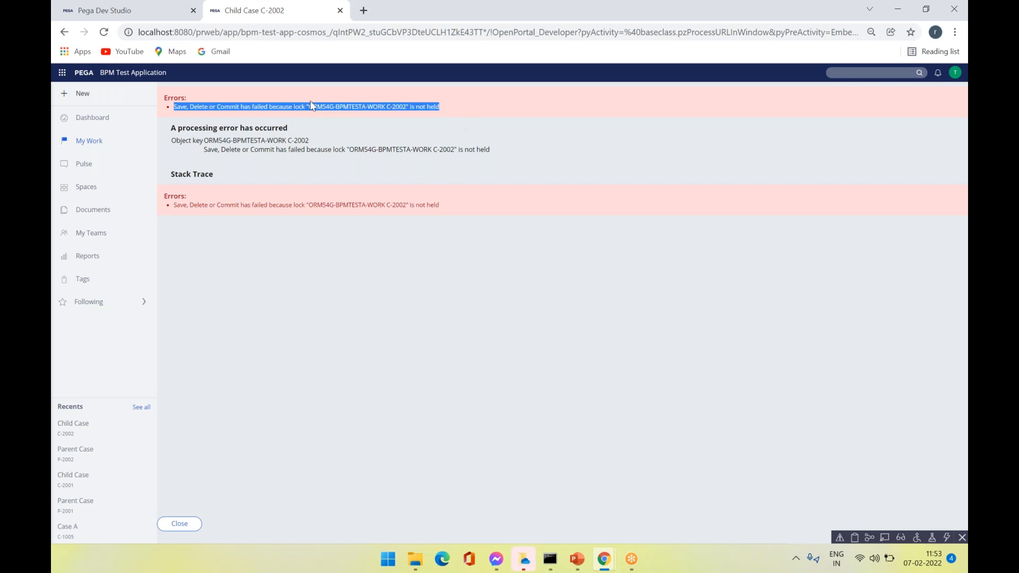
- Back in Dev Studio, open the UpdateDetailsToParent activity from the flow's Update Parent Case shape
click(137, 11)
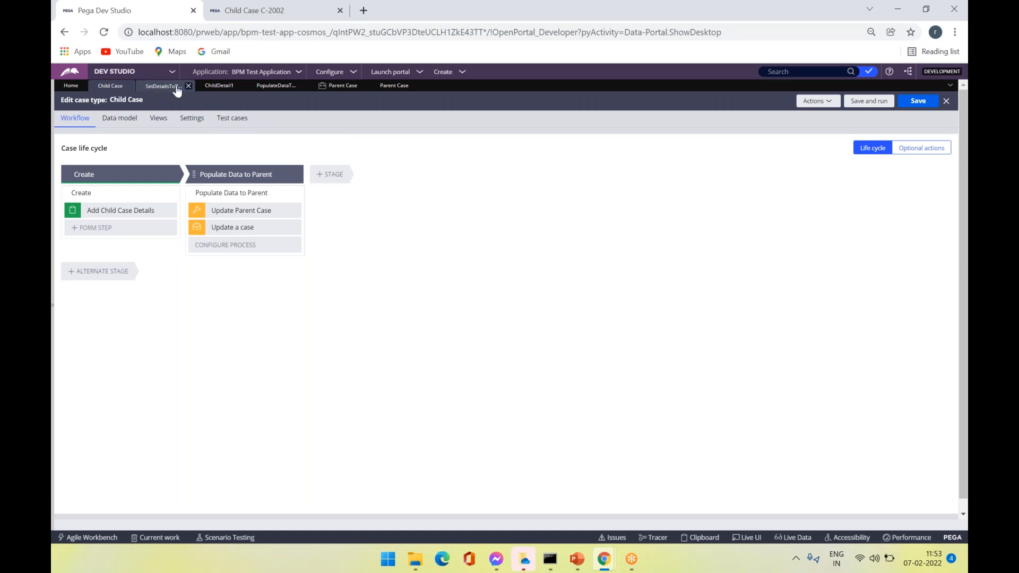
click(271, 90)
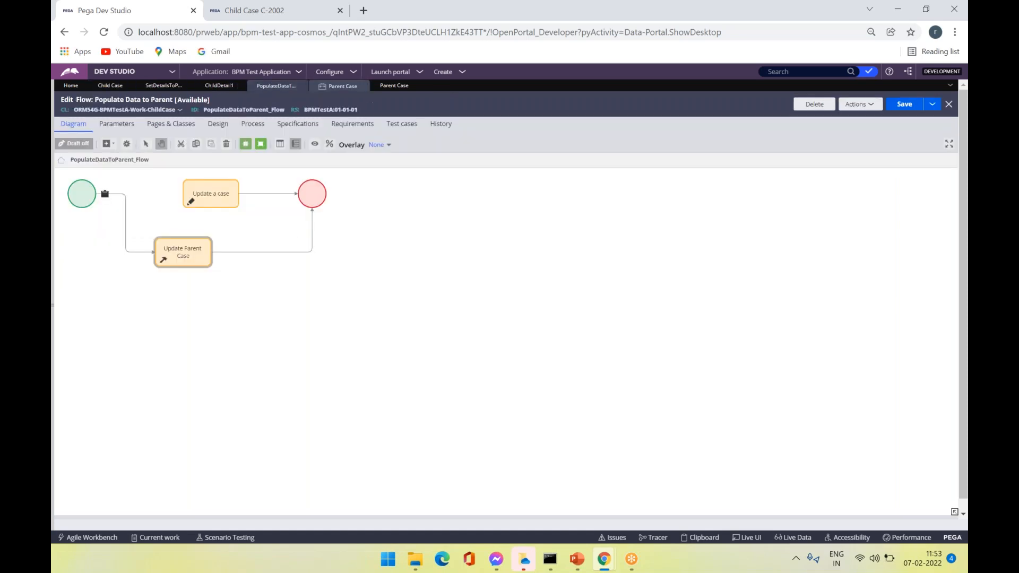
click(179, 253)
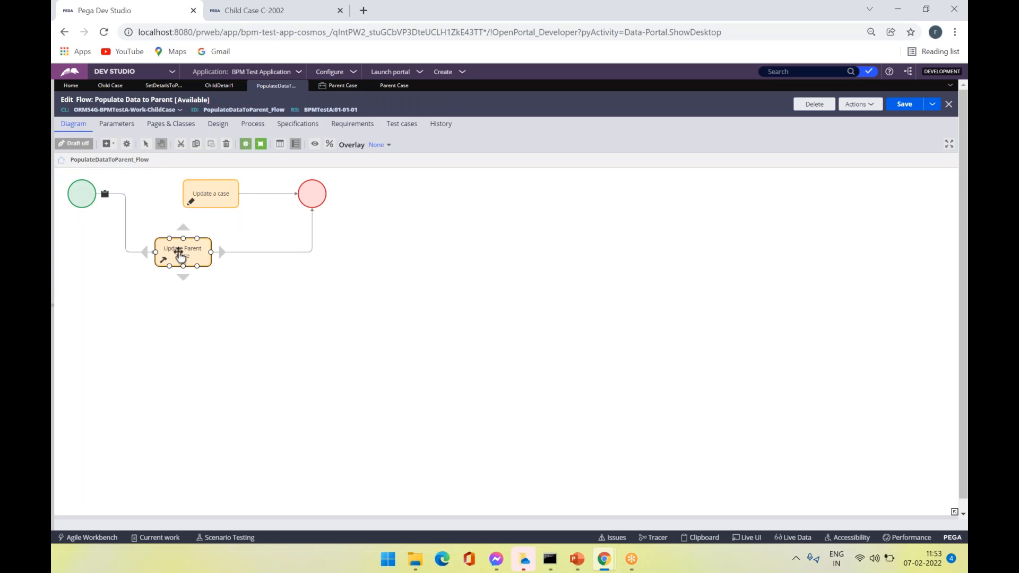
double_click(181, 257)
click(616, 325)
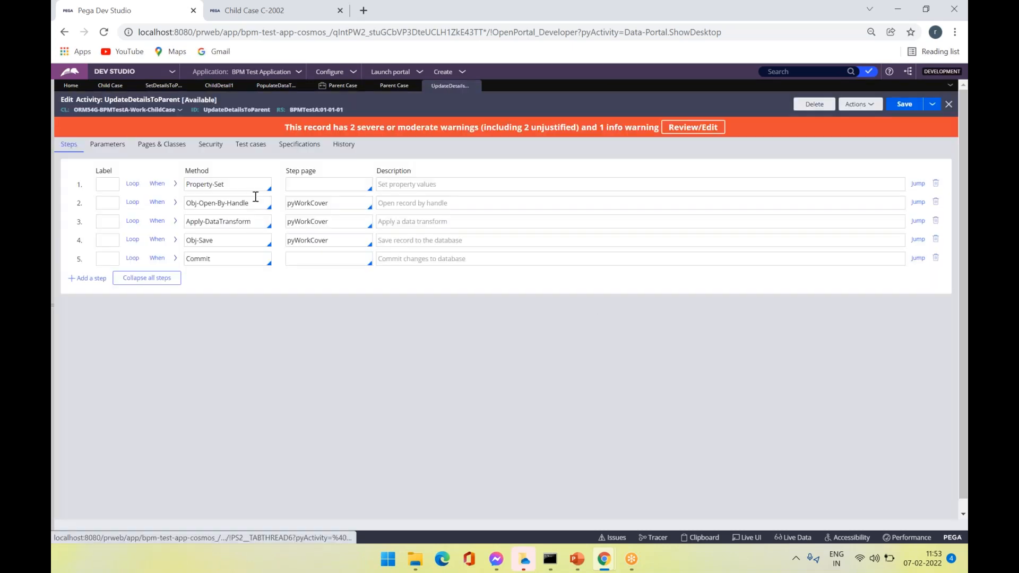
- Change the activity's second step method to Obj-Refresh-And-Lock, check its method parameters and save the activity
triple_click(257, 203)
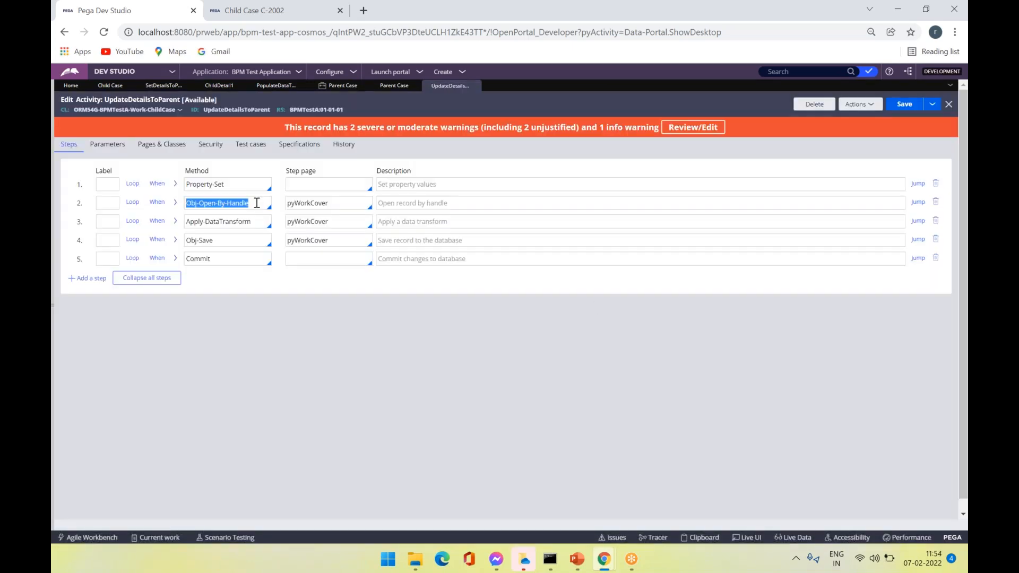
key(BackSpace)
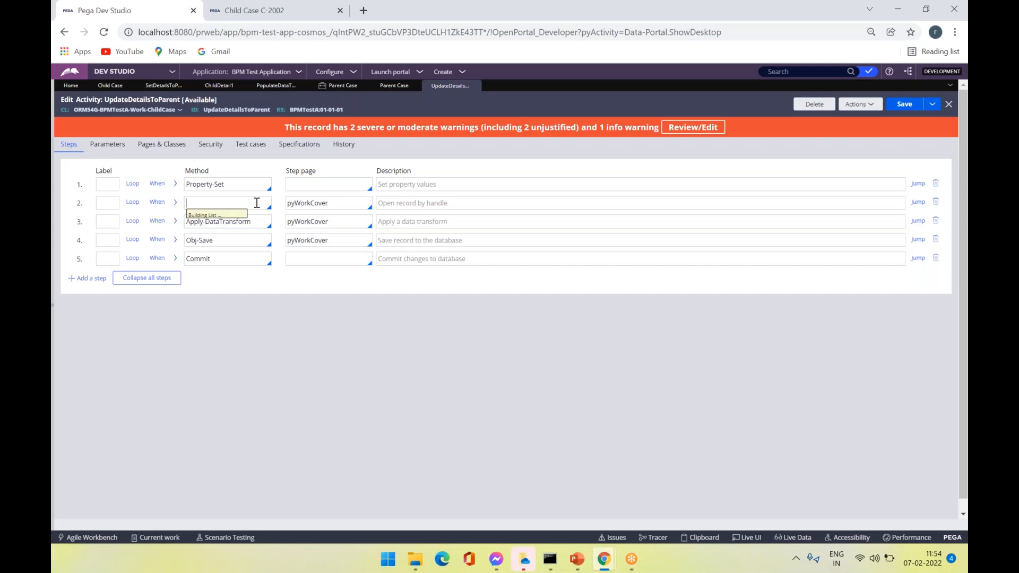
text(Obj-Re)
key(Return)
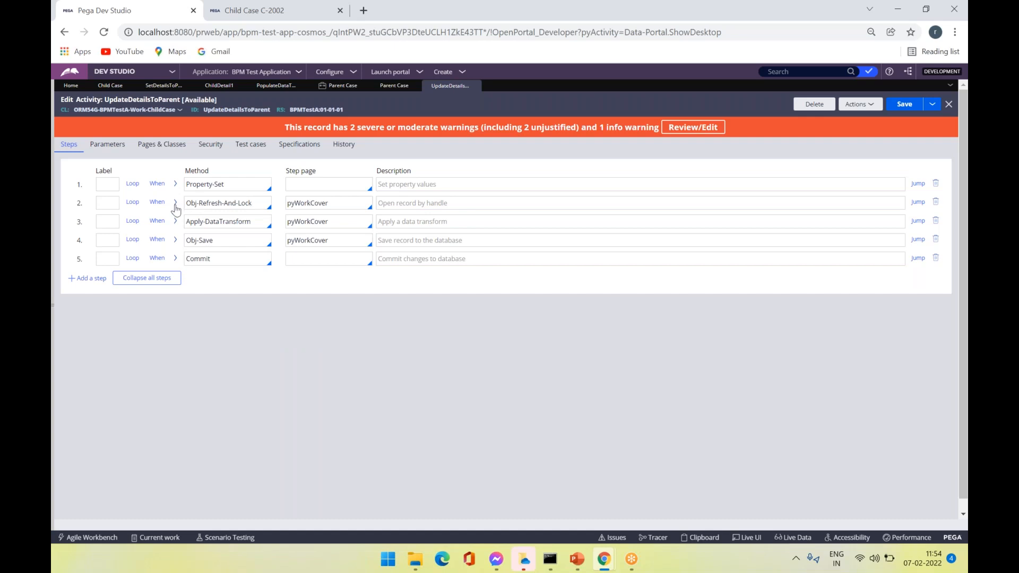
click(175, 205)
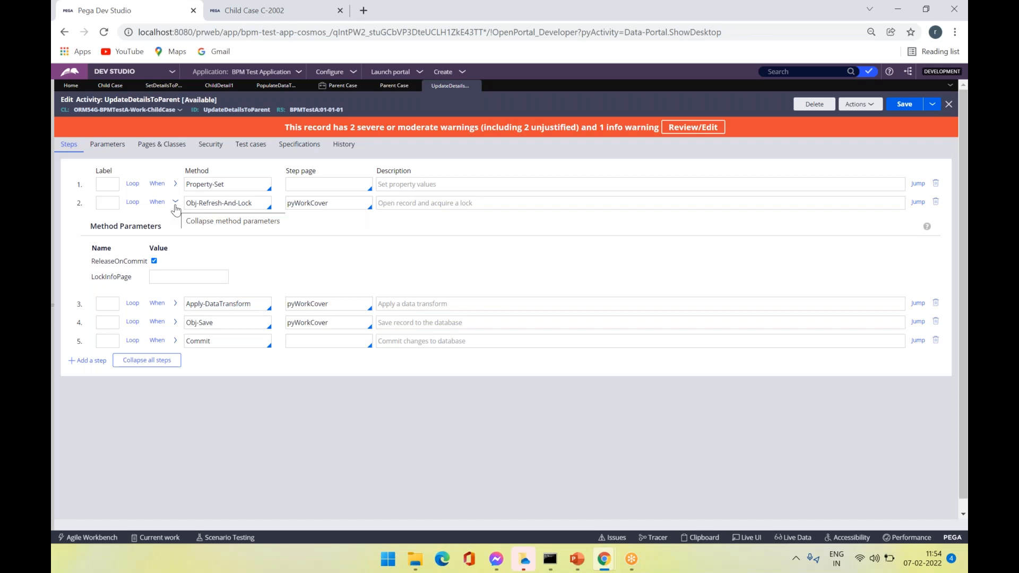
click(175, 205)
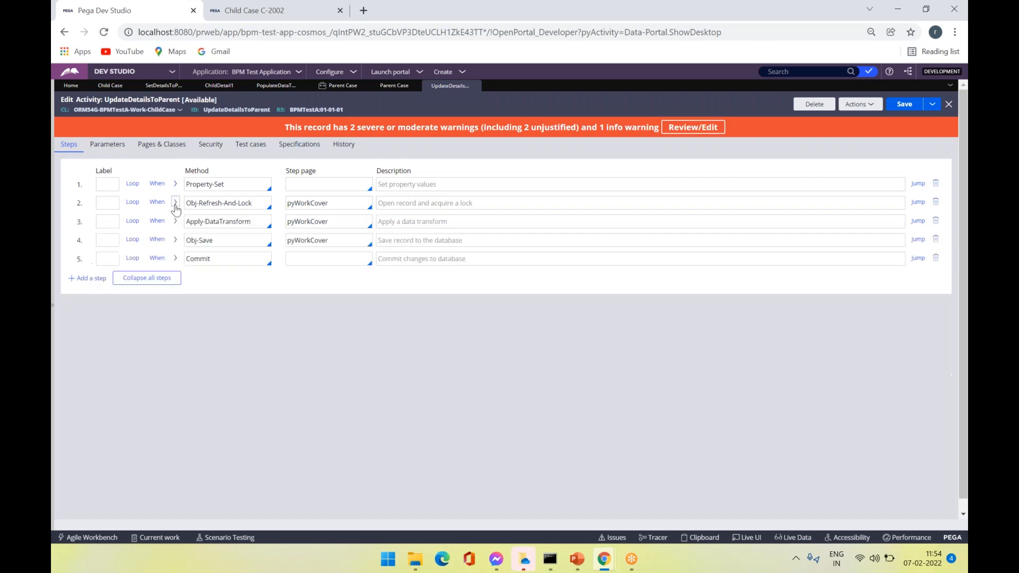
click(904, 112)
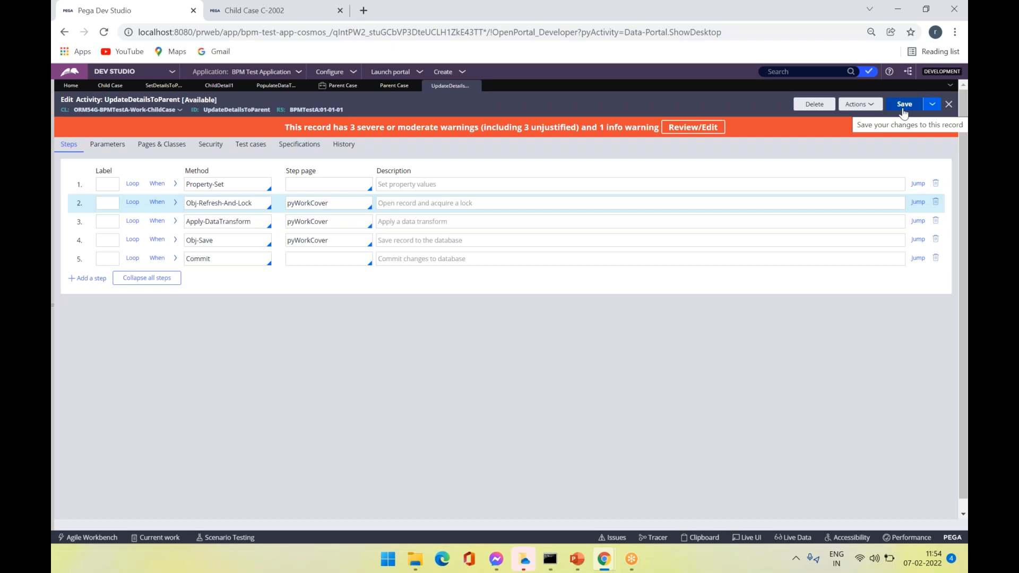
click(904, 112)
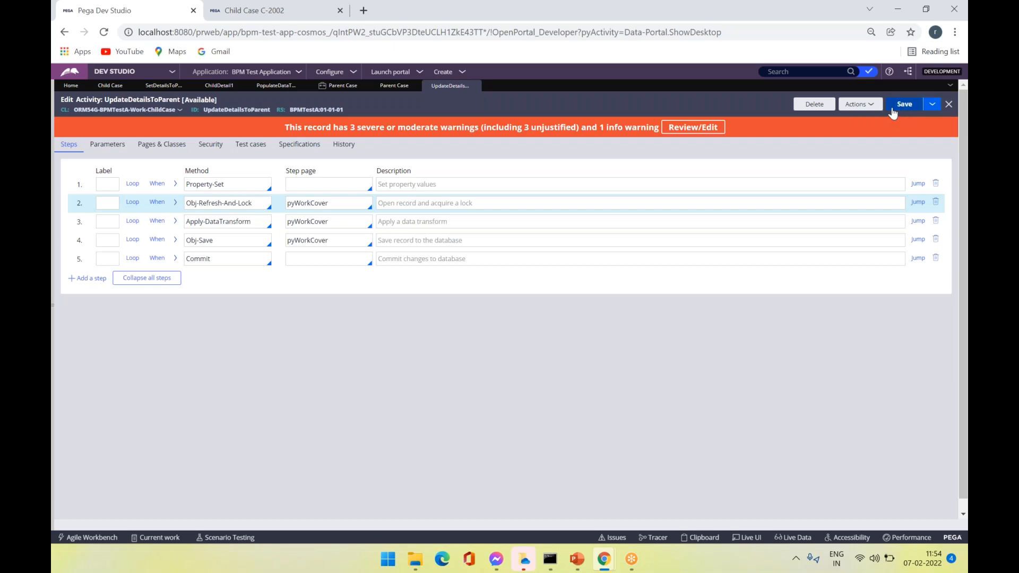
- In the application portal, create and submit another Parent Case with "Parent Case" as both description and agenda
click(269, 11)
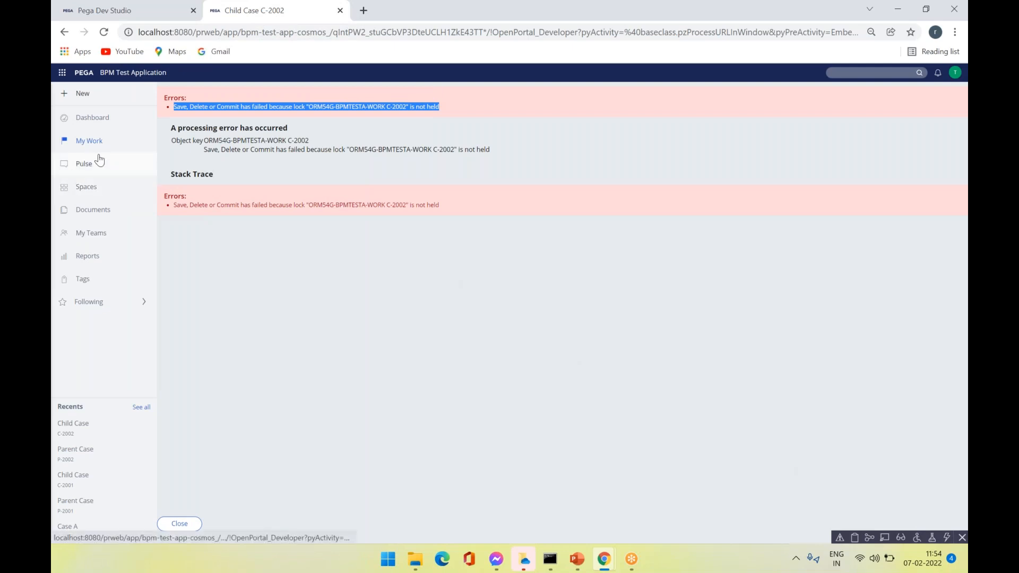
click(83, 100)
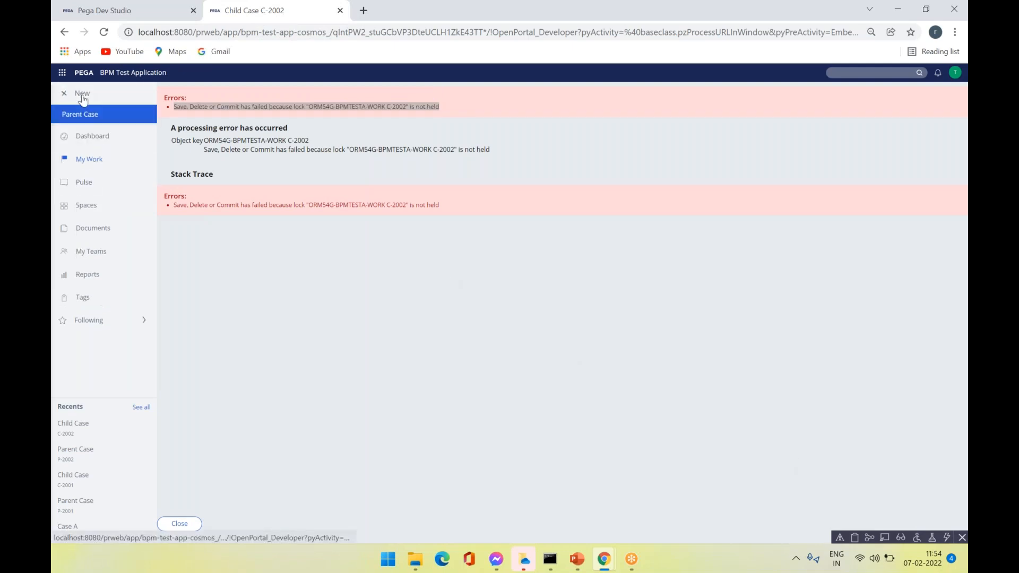
click(100, 121)
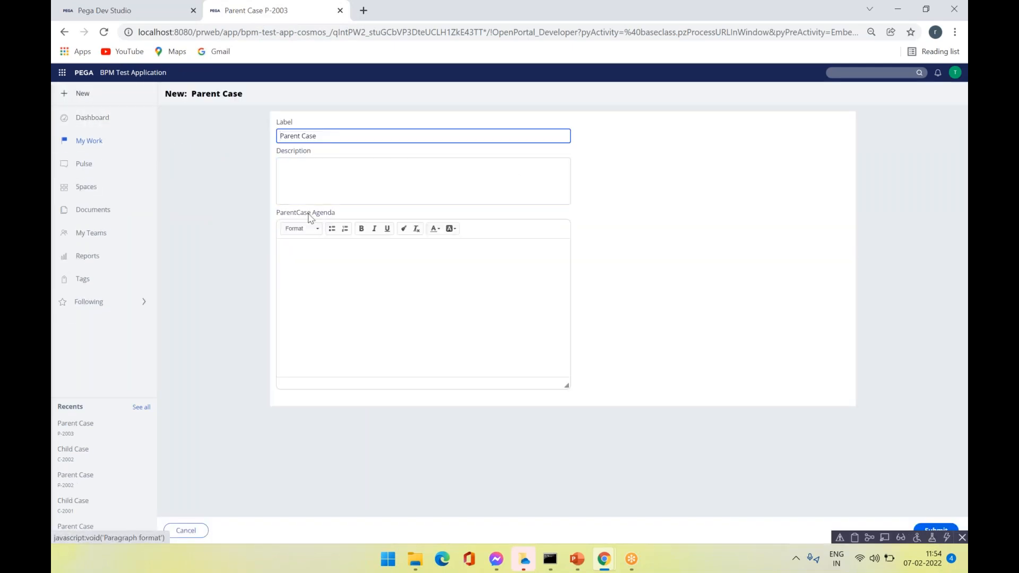
click(292, 189)
text(Parent Case)
key(Tab)
text(Parent Case)
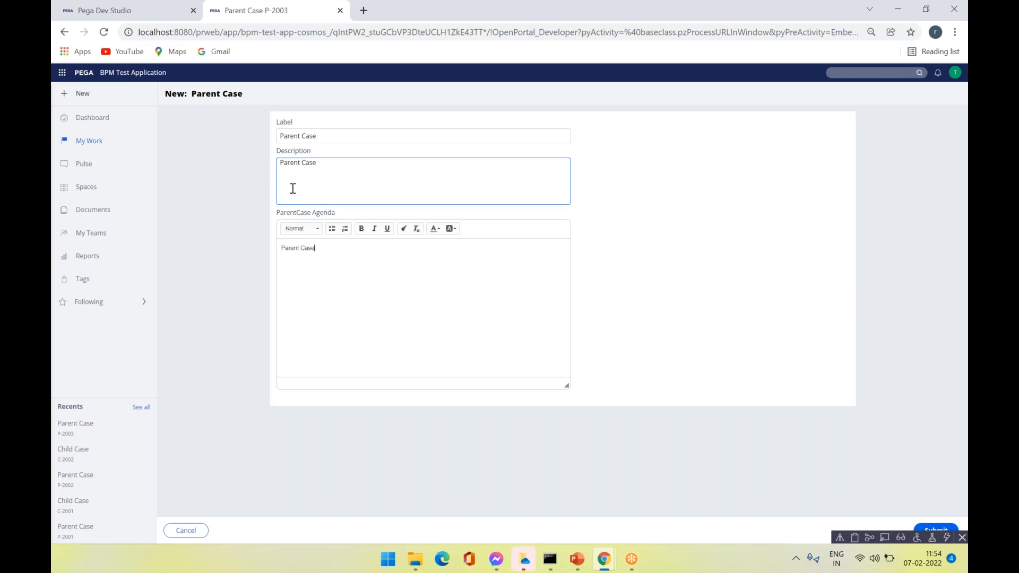
click(932, 530)
- Submit the child case with description "Child Case Details", ChildDetail1 "CS Detail1" and ChildDetail2 "CS Detail2"
click(293, 182)
text(Child Case )
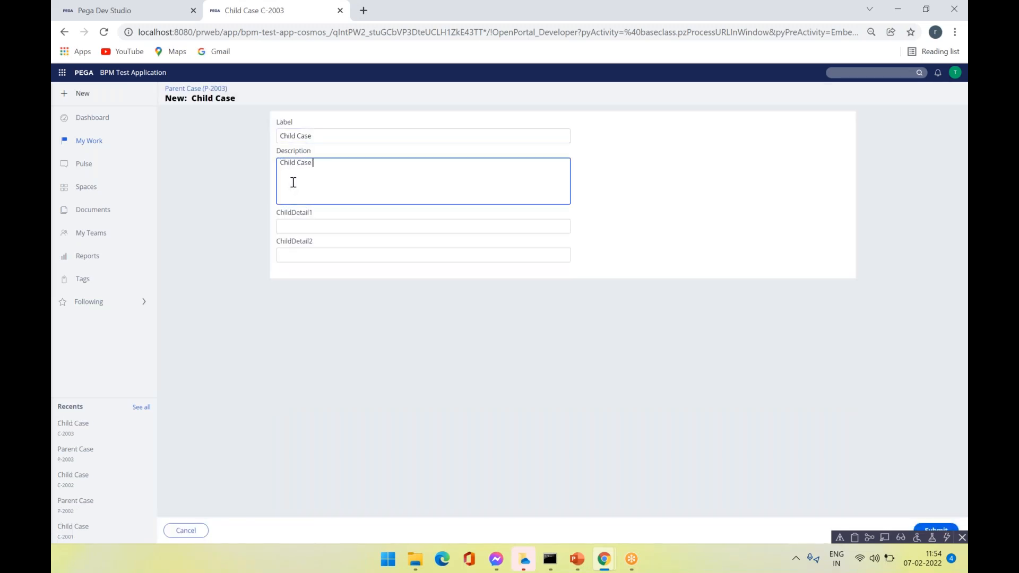
text(Details)
key(Tab)
text(CS)
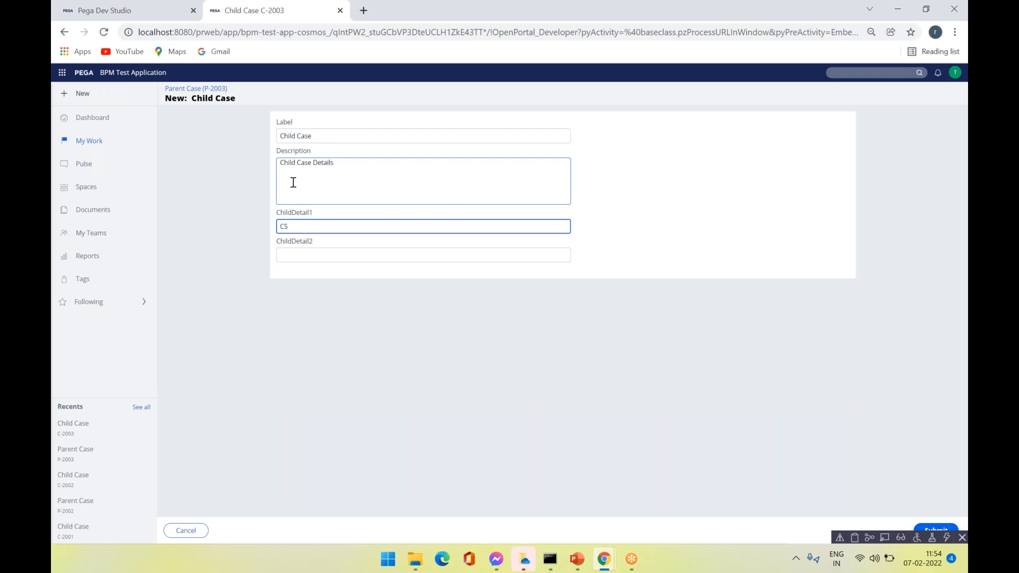
text( Detail1)
key(Tab)
text(C)
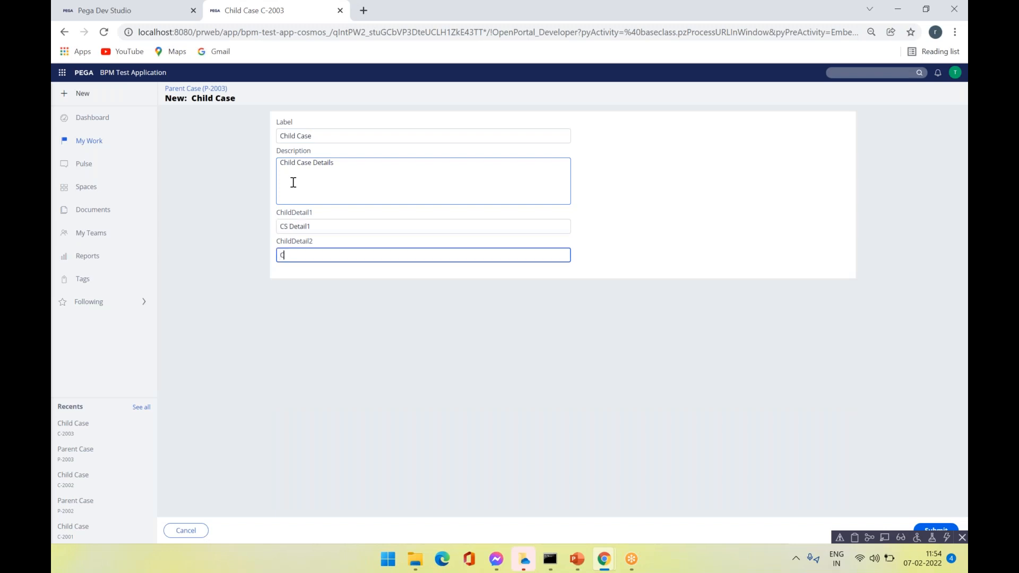
text(S Detail2)
click(936, 530)
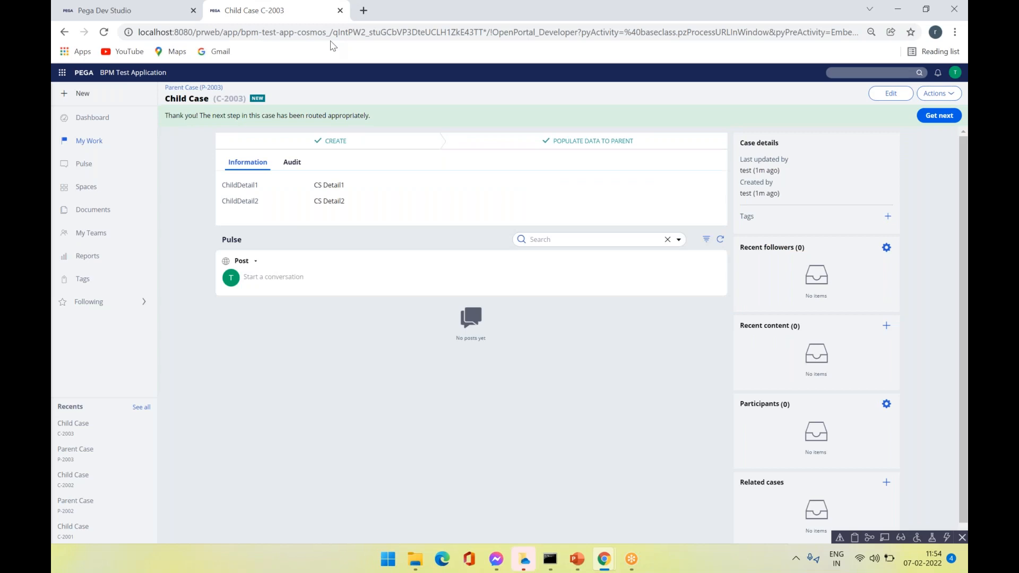
- Inspect the child detail properties on the pyWorkPage and pyWorkCover pages in the Clipboard Viewer
click(855, 538)
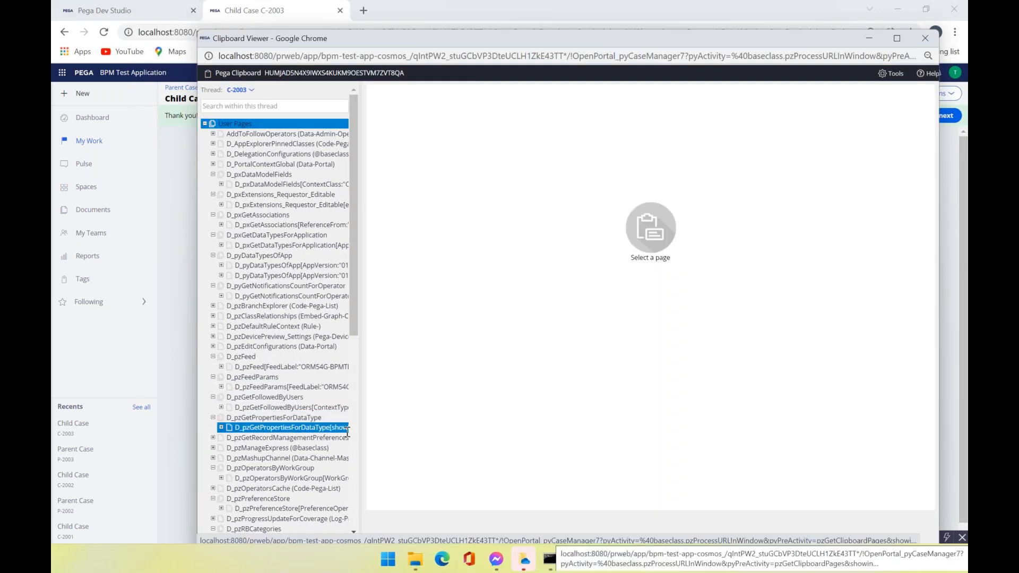
scroll(351, 488, down, 7)
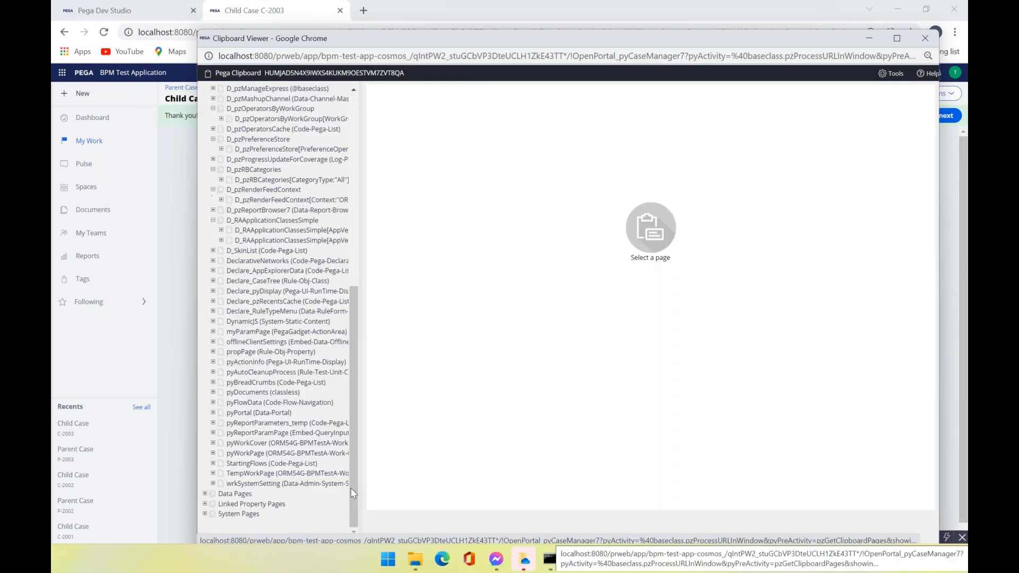
click(252, 456)
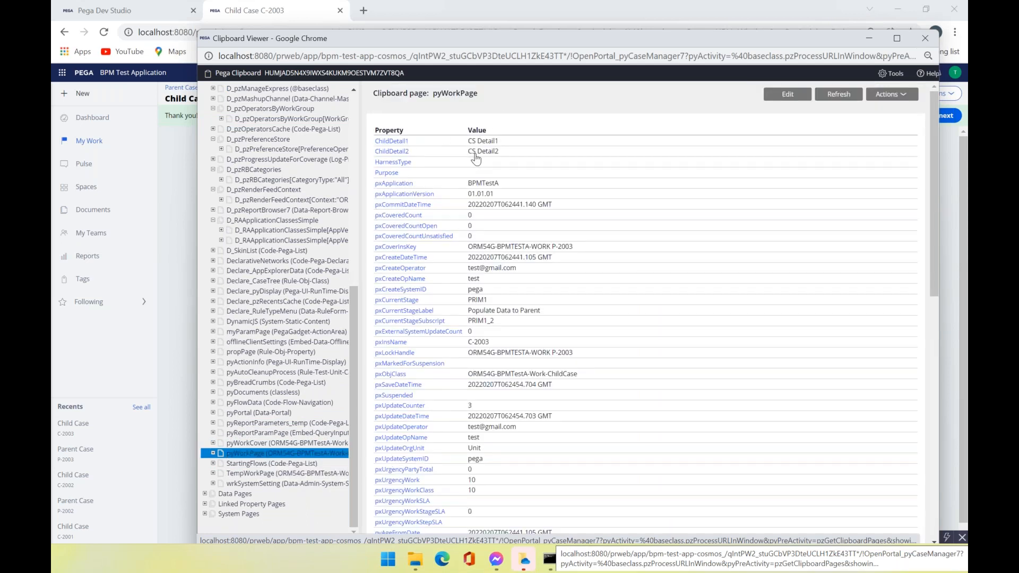
mouse_move(265, 455)
mouse_down()
mouse_move(276, 456)
mouse_move(272, 447)
mouse_up()
click(273, 447)
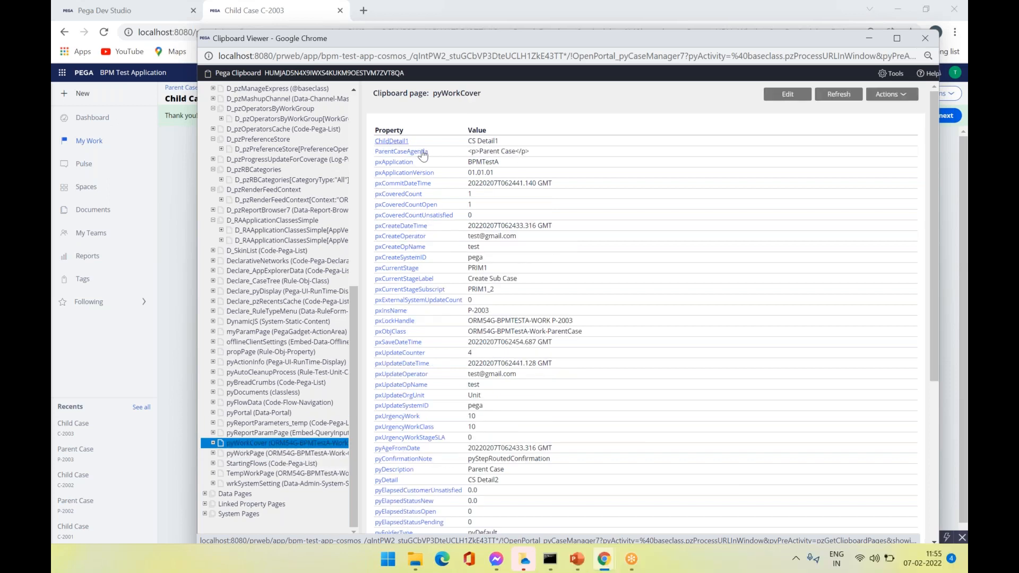
- Check the pyDetail value among the parent's pyWorkCover properties and return to the child case
drag(933, 245, 941, 451)
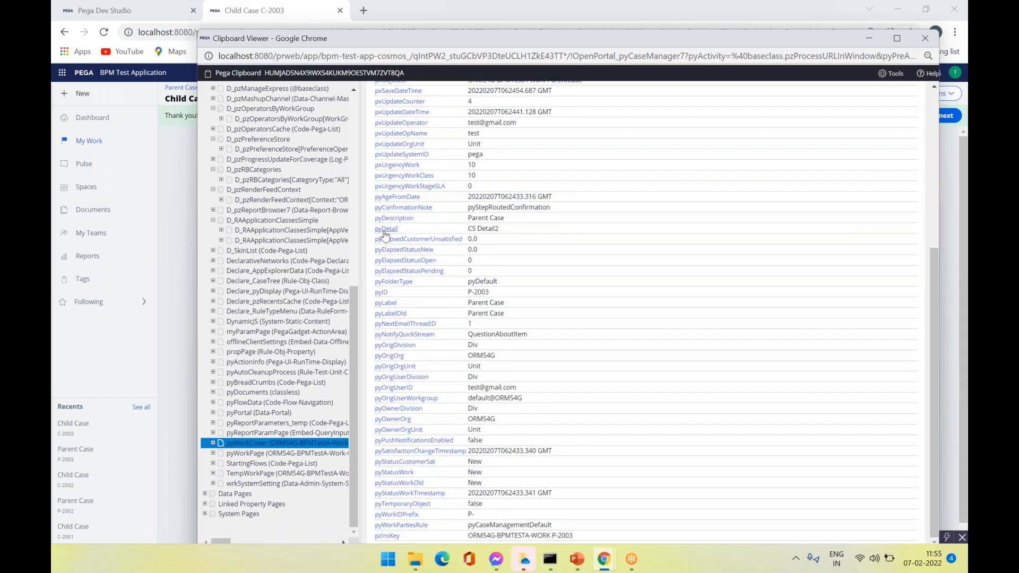
drag(467, 230, 500, 235)
click(186, 295)
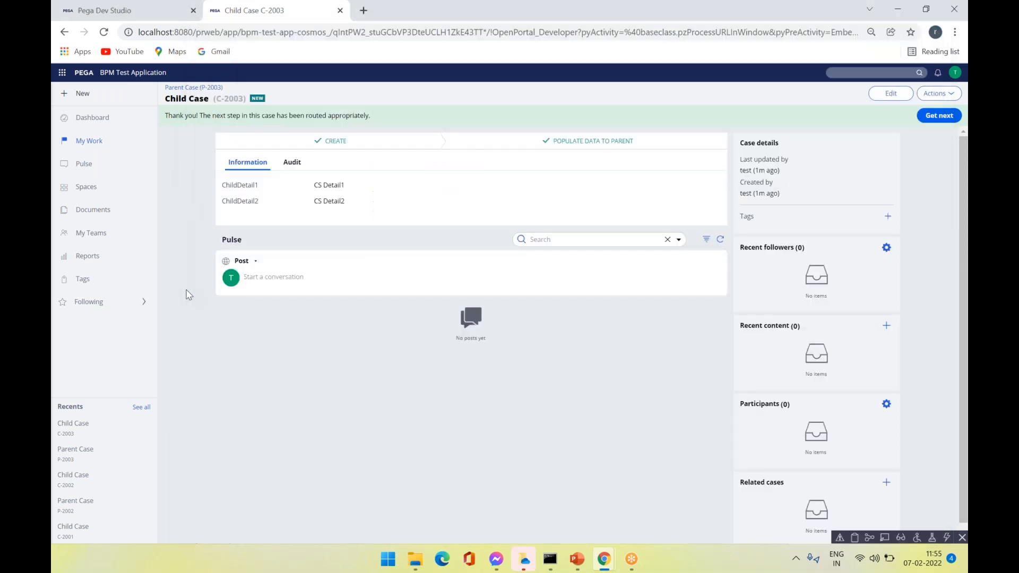
- In Dev Studio, review the Update Parent Case utility in the Populate Data to Parent flow and return to the UpdateDetailsToParent activity
click(150, 20)
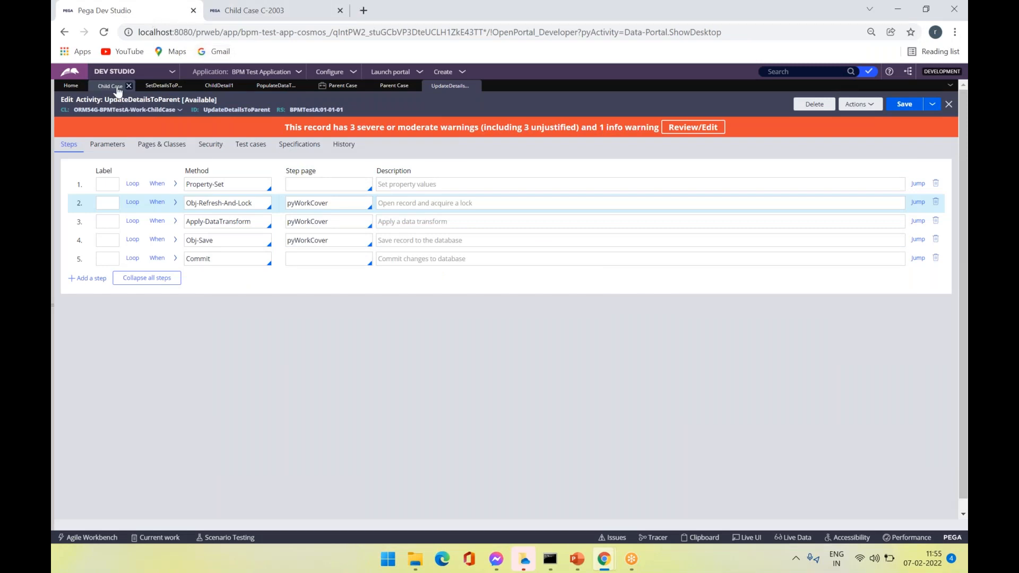
click(274, 90)
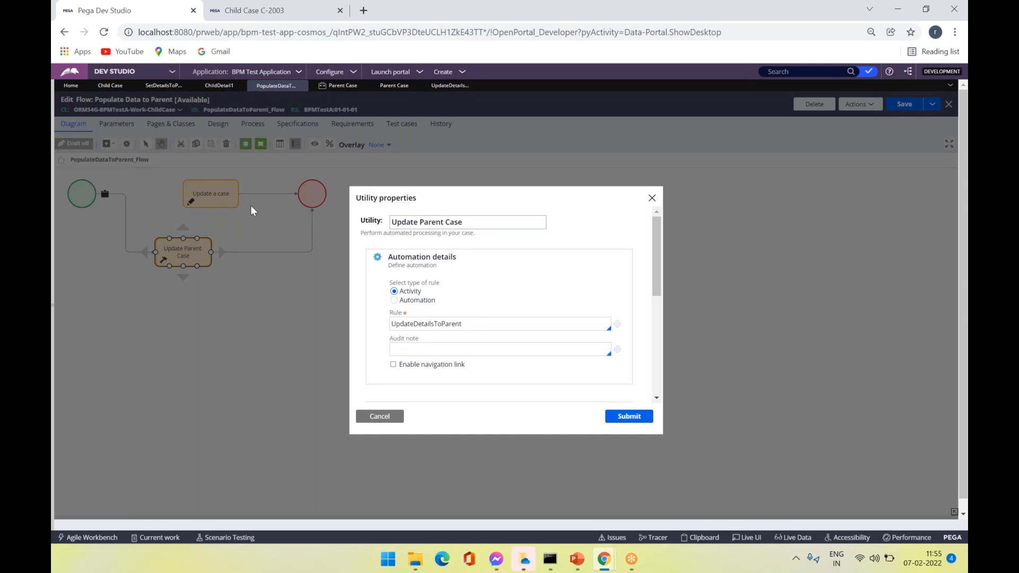
click(380, 417)
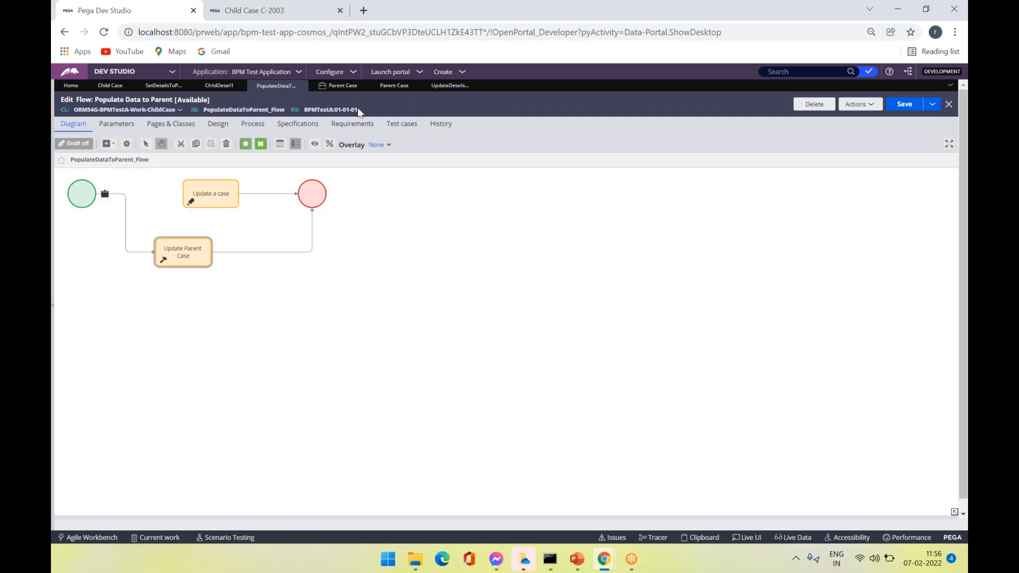
click(341, 87)
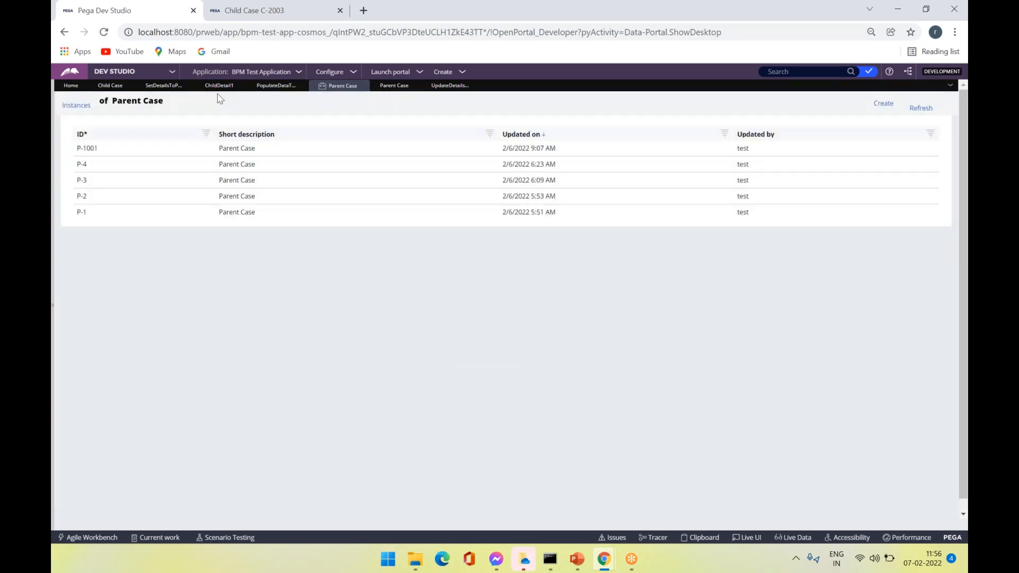
click(447, 92)
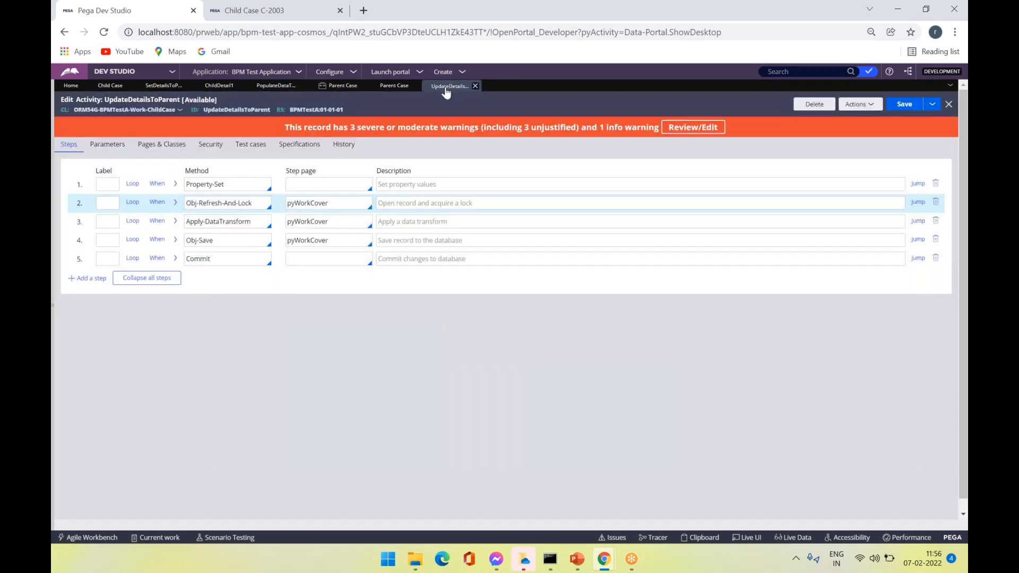